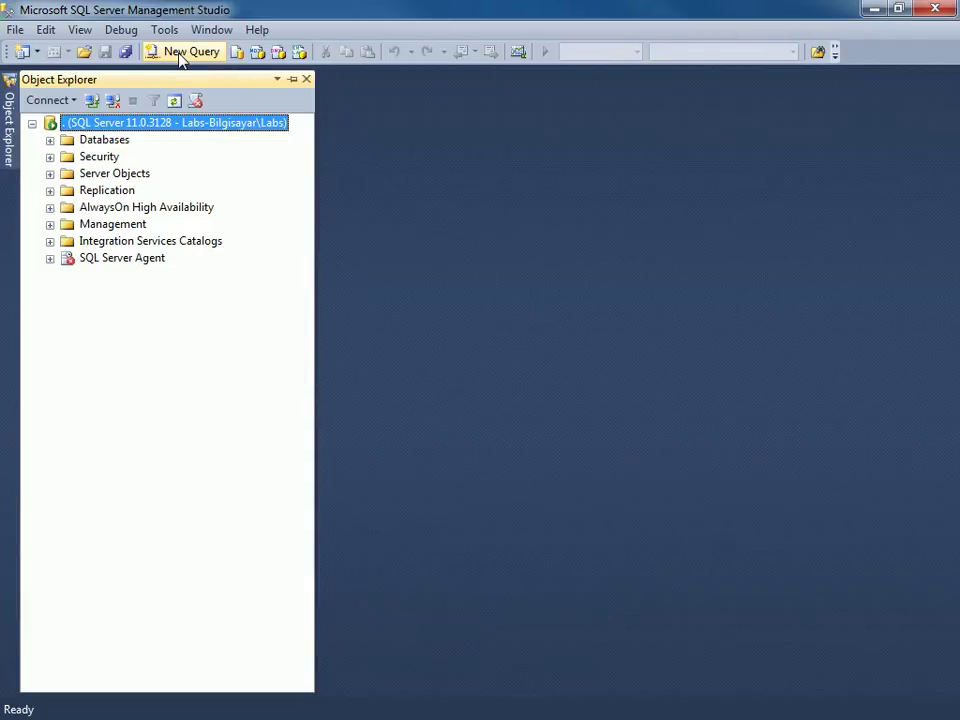
# Close the Object Explorer pane and start a new Object Explorer connection to a server.
pyautogui.click(180, 55)
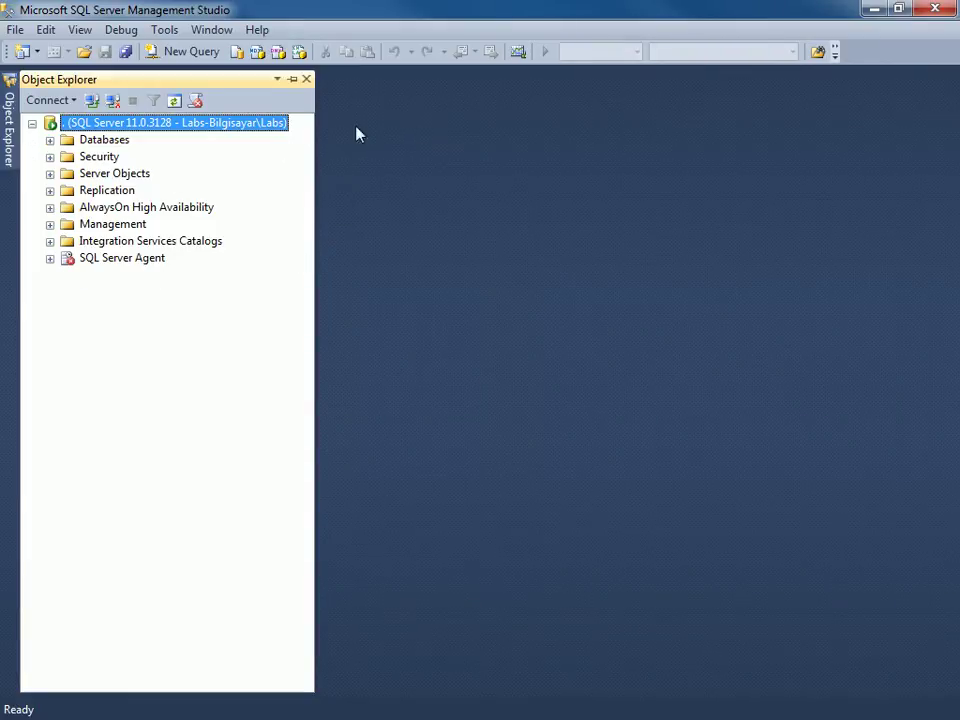
pyautogui.moveTo(312, 257); pyautogui.dragTo(300, 257)
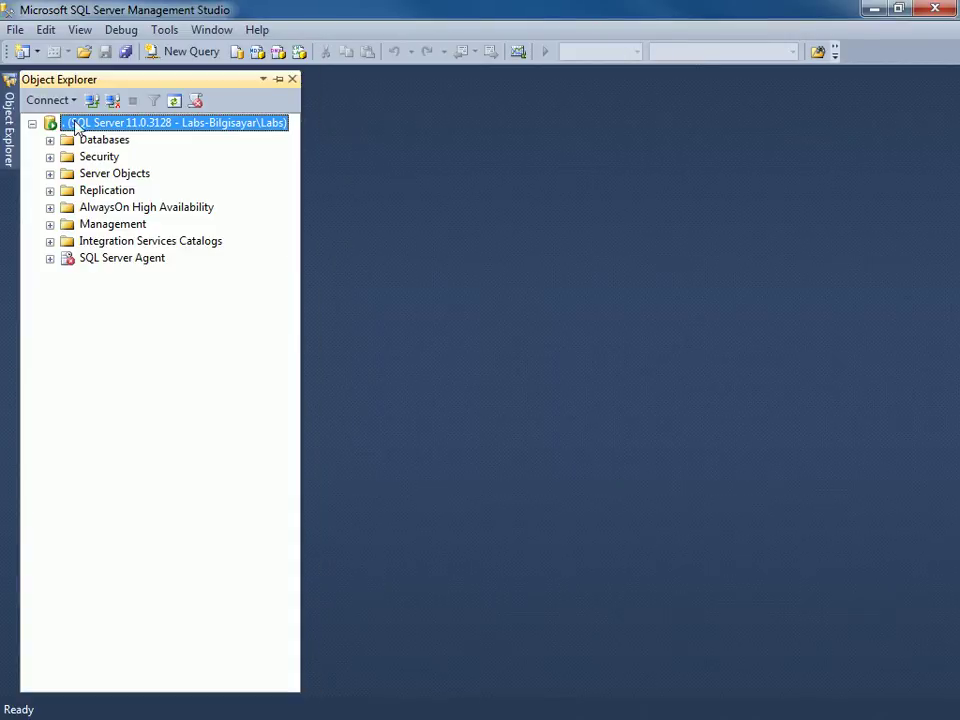
pyautogui.click(292, 80)
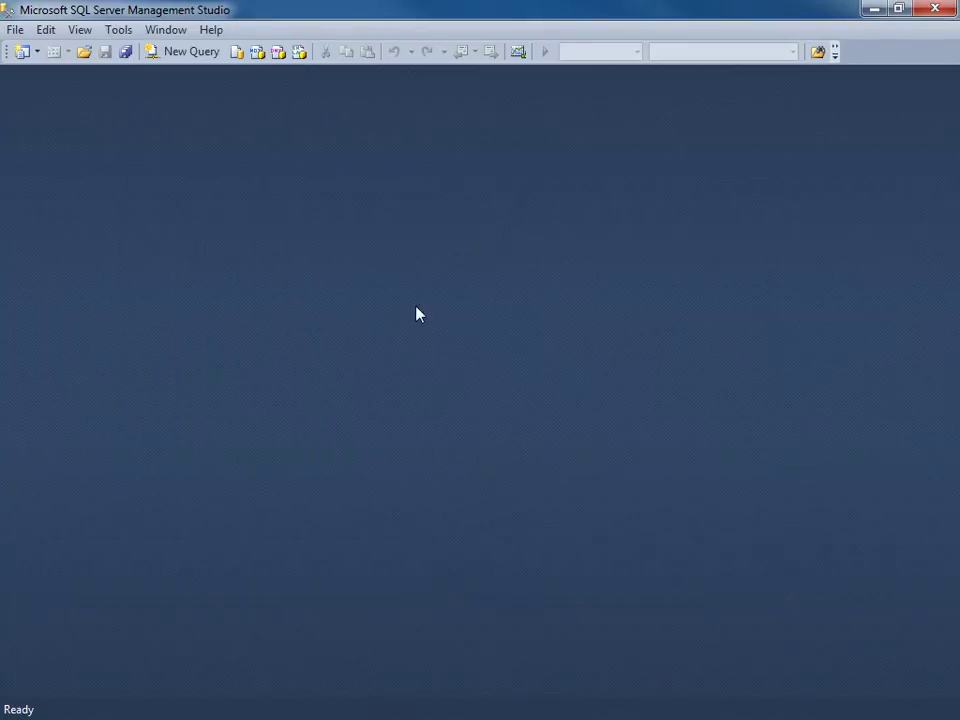
pyautogui.click(13, 33)
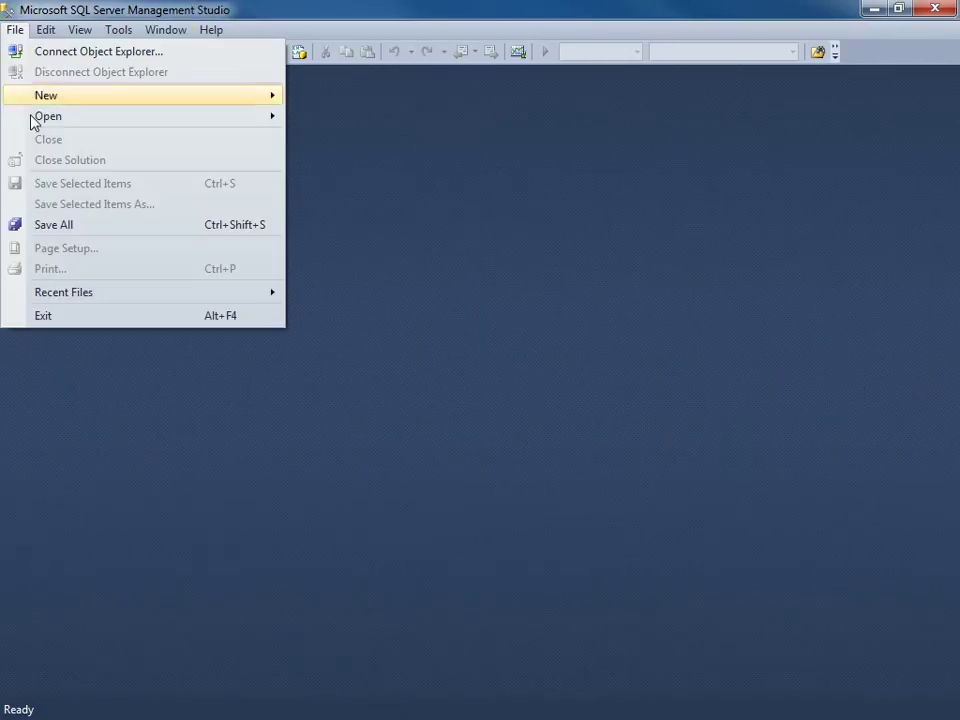
pyautogui.click(115, 55)
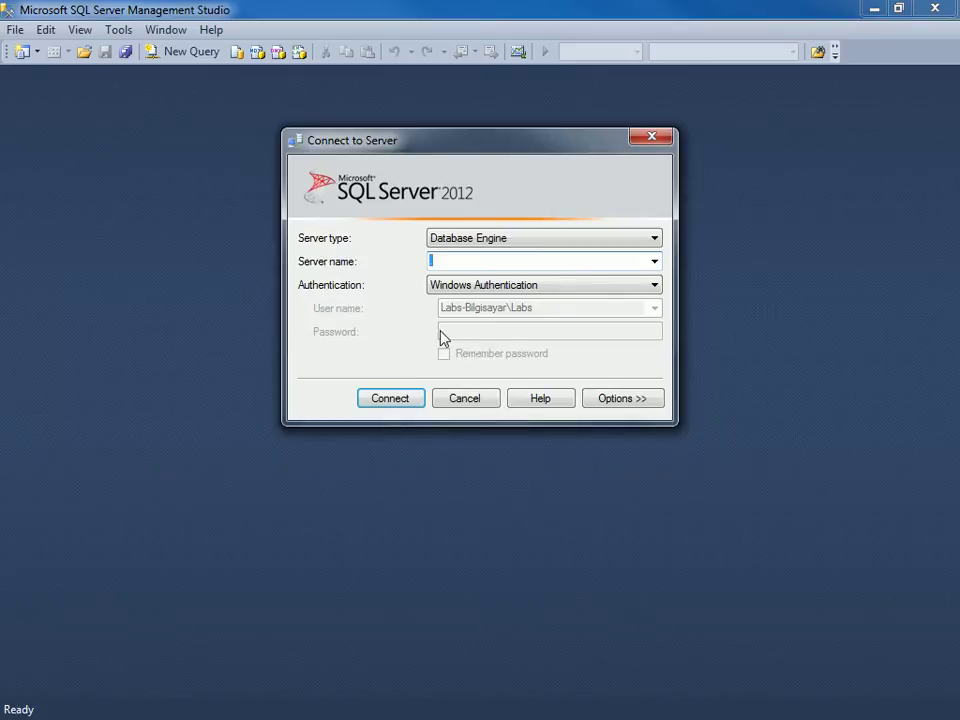
# Set the server type to Database Engine and choose the local server "." as the server name.
pyautogui.click(470, 242)
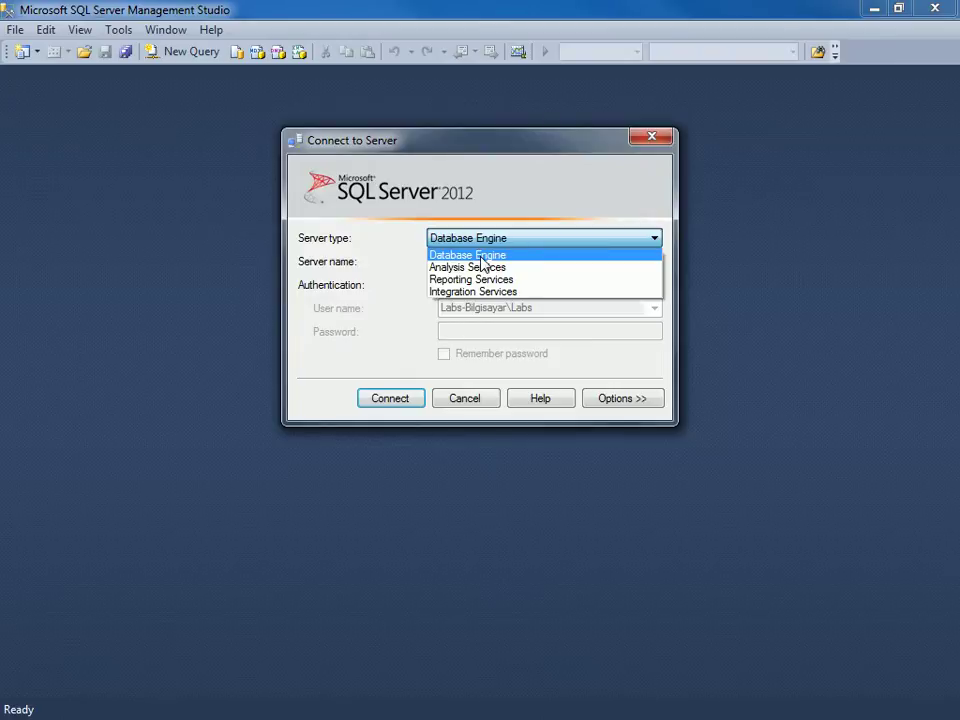
pyautogui.click(481, 256)
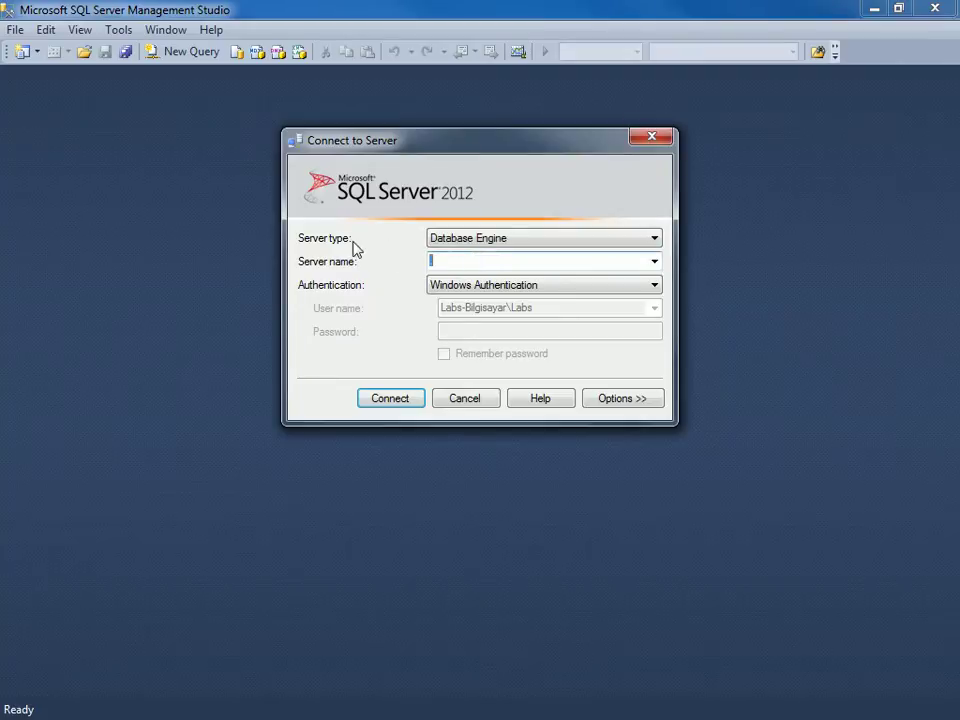
pyautogui.click(655, 262)
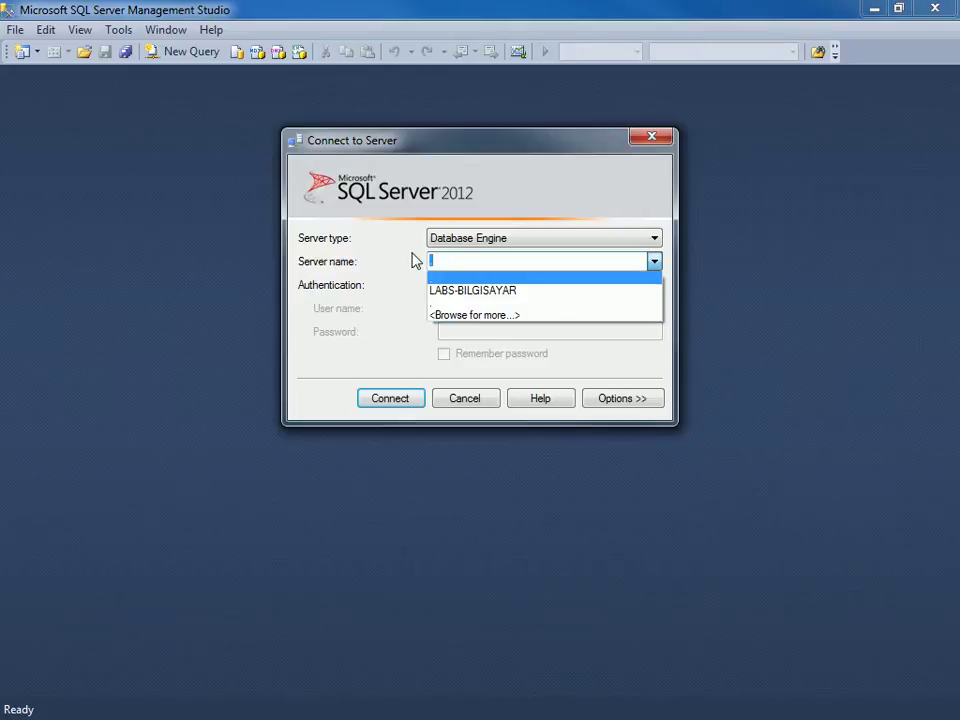
pyautogui.click(393, 268)
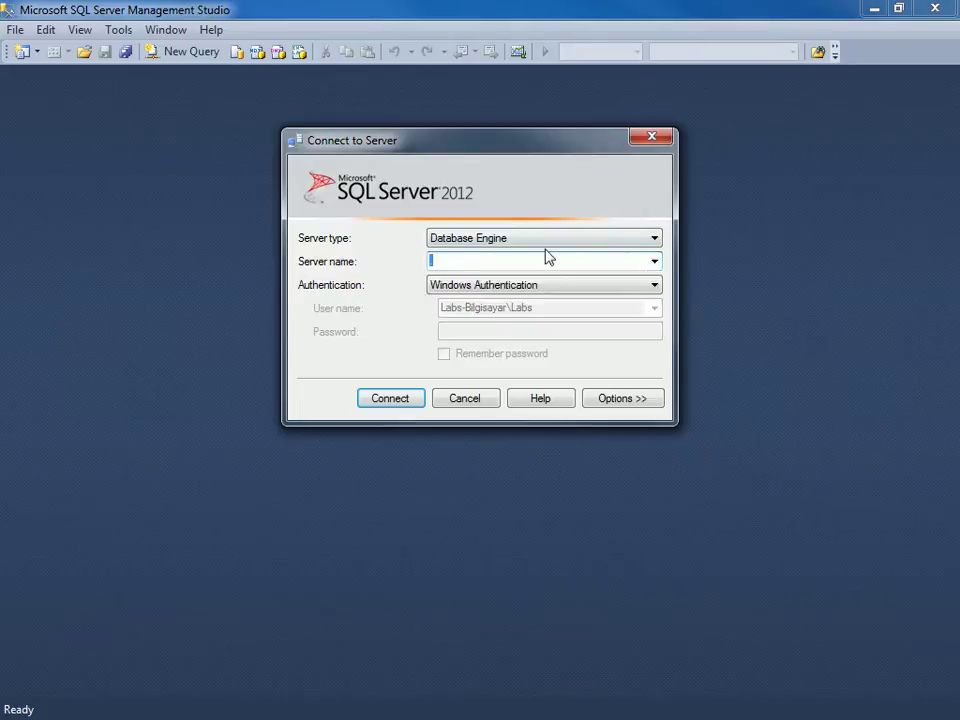
pyautogui.click(655, 262)
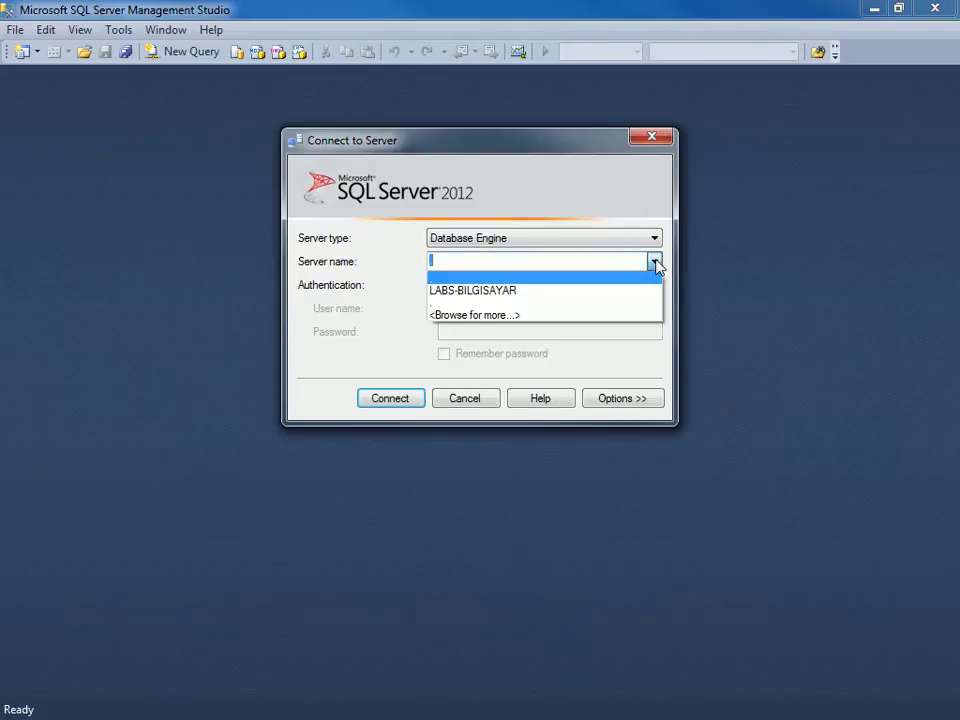
pyautogui.click(378, 268)
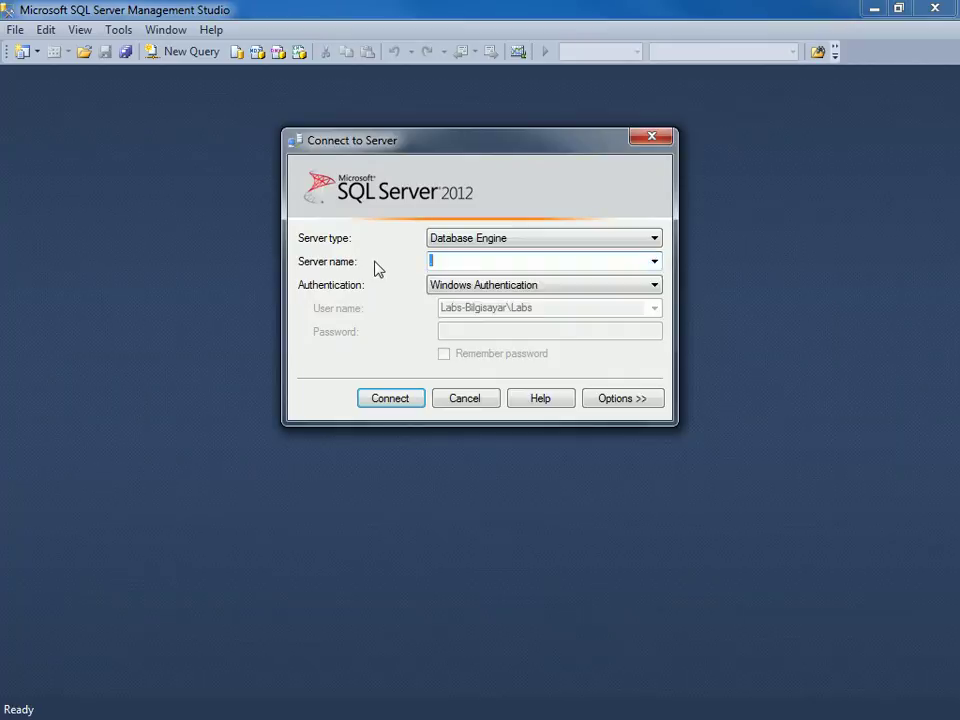
pyautogui.click(654, 263)
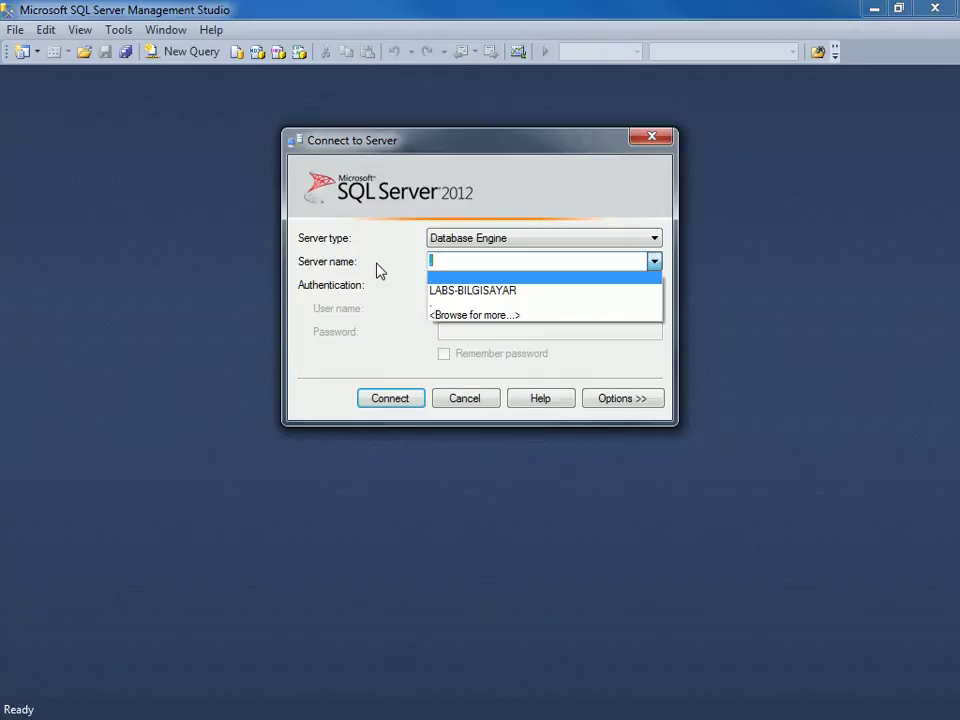
pyautogui.click(484, 272)
pyautogui.click(655, 262)
pyautogui.click(454, 276)
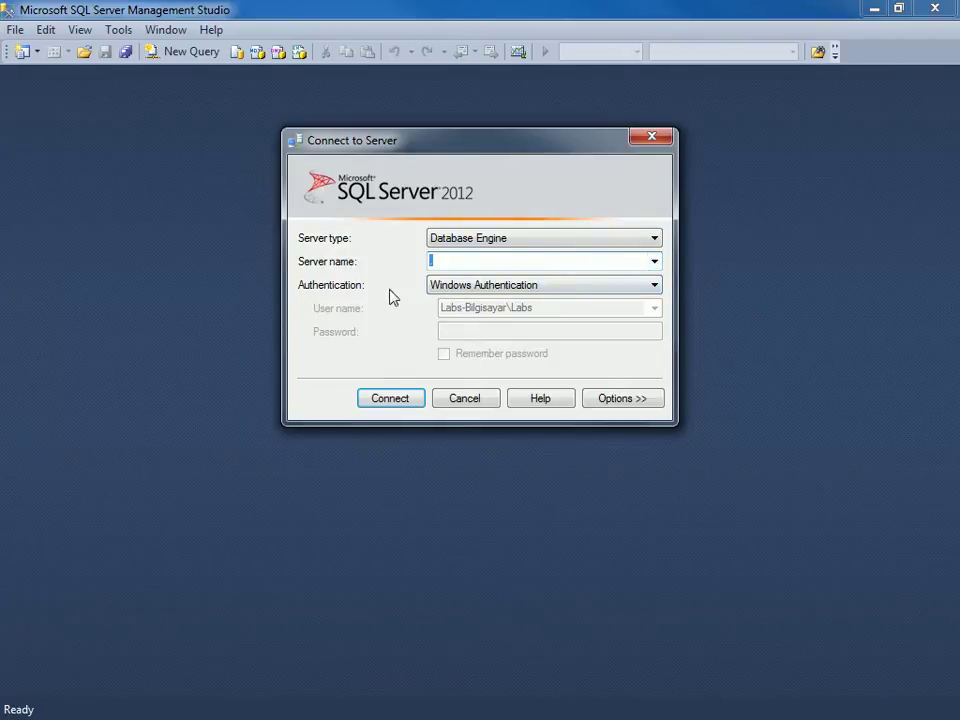
# Review the available authentication modes and switch the connection to SQL Server Authentication.
pyautogui.click(486, 292)
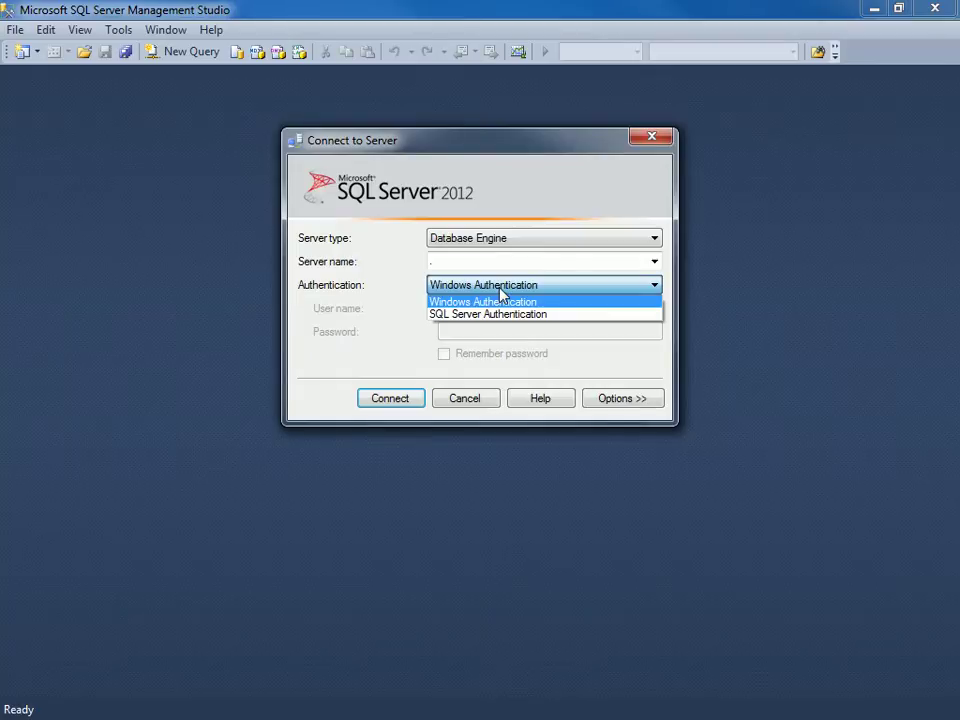
pyautogui.click(392, 310)
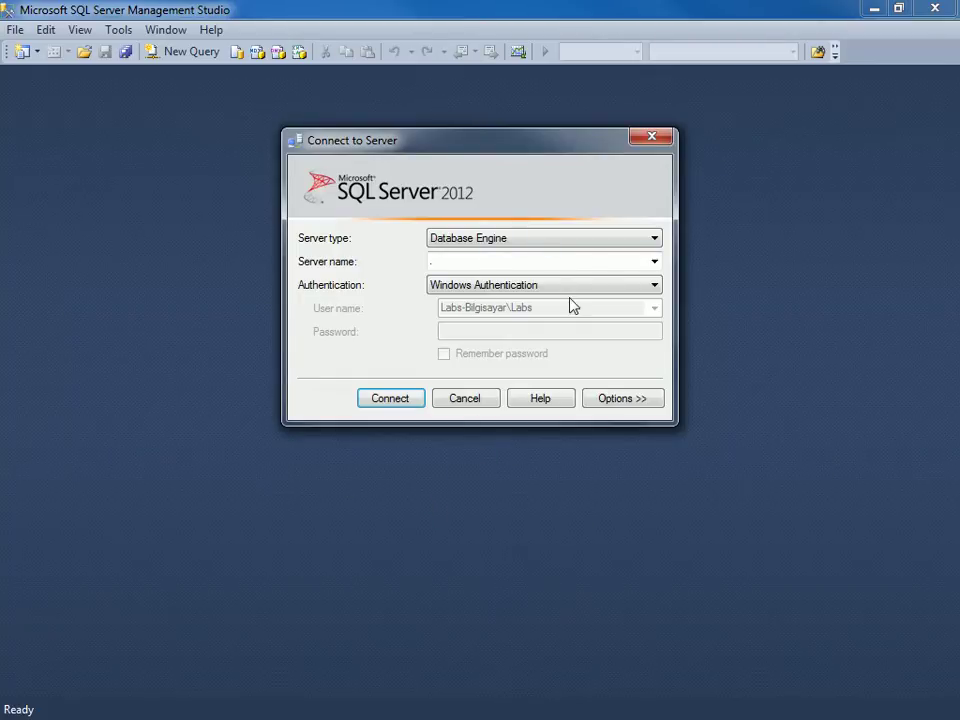
pyautogui.click(547, 289)
pyautogui.click(537, 325)
pyautogui.click(461, 289)
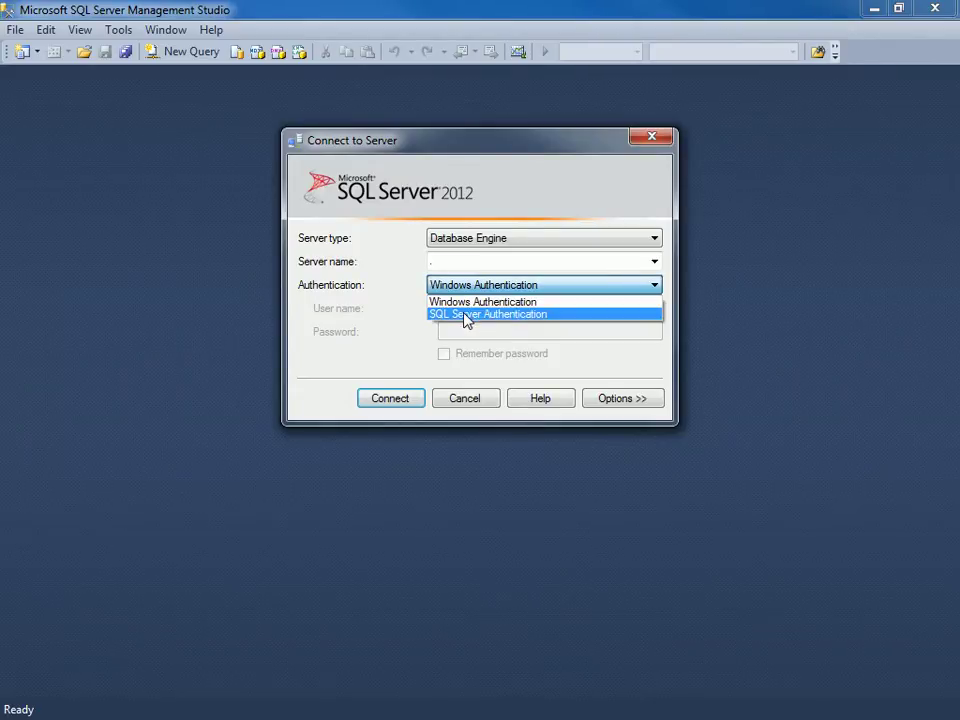
pyautogui.click(464, 316)
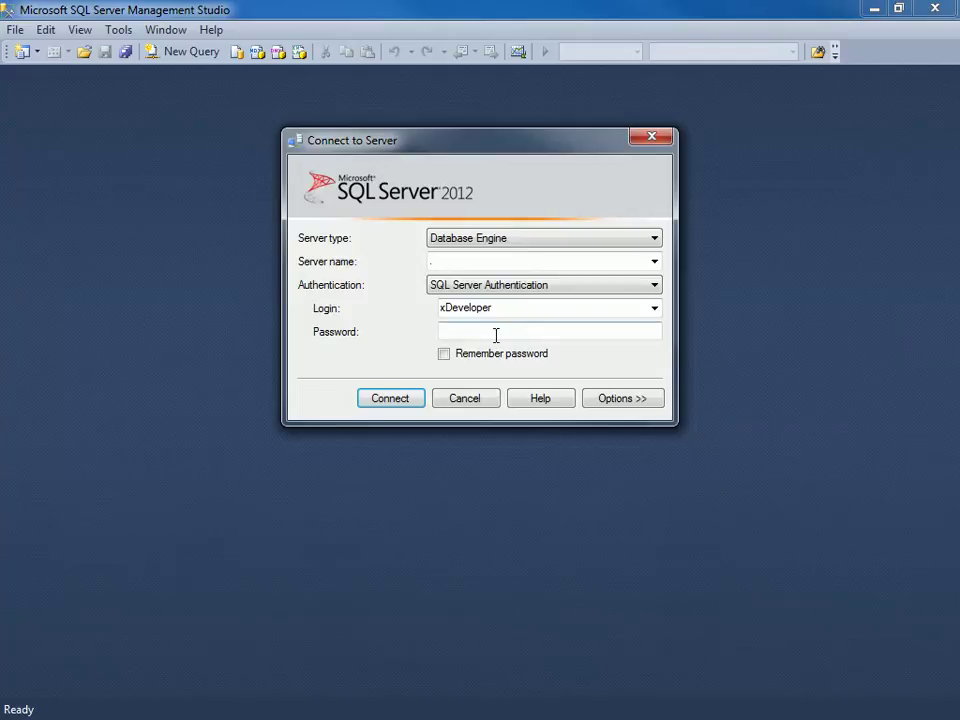
# Examine the saved logins, the server name and the password field for SQL Server Authentication.
pyautogui.click(504, 337)
pyautogui.click(654, 308)
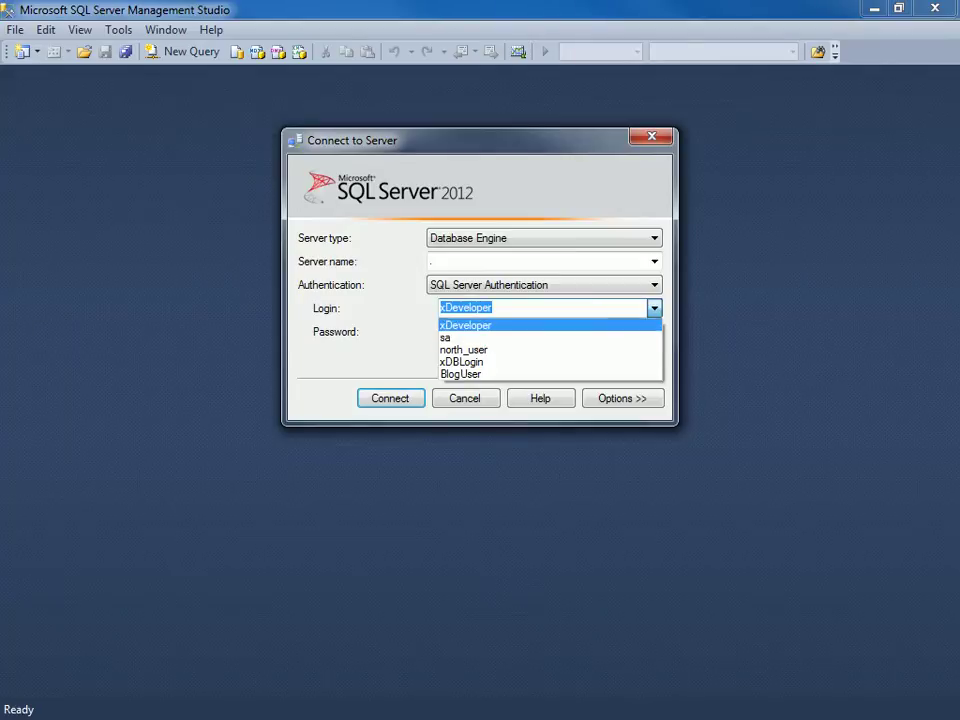
pyautogui.press('Escape')
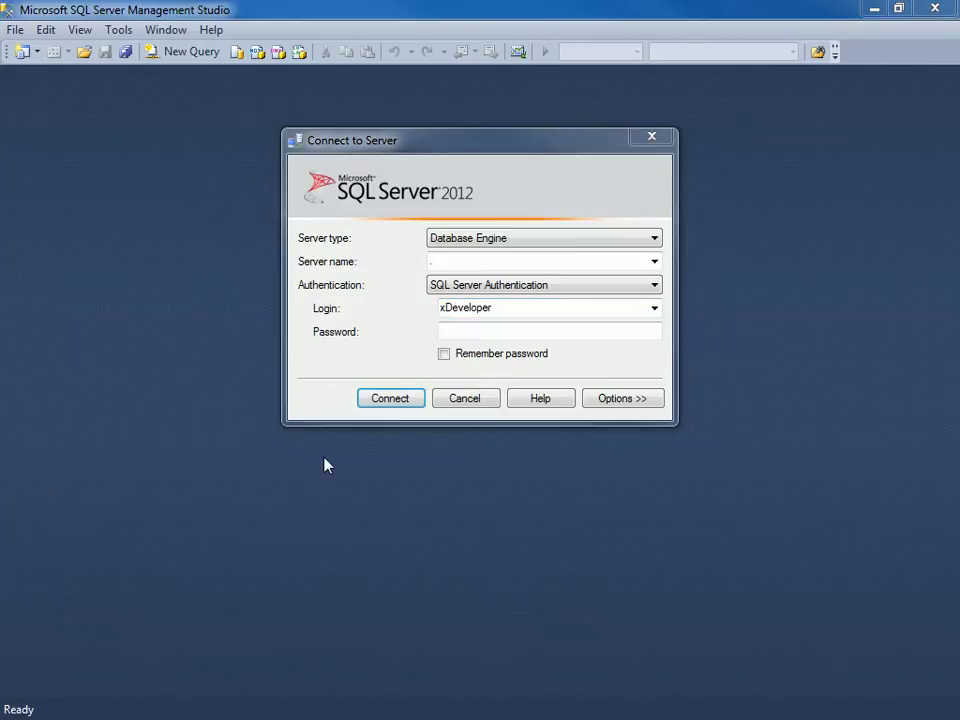
pyautogui.doubleClick(497, 309)
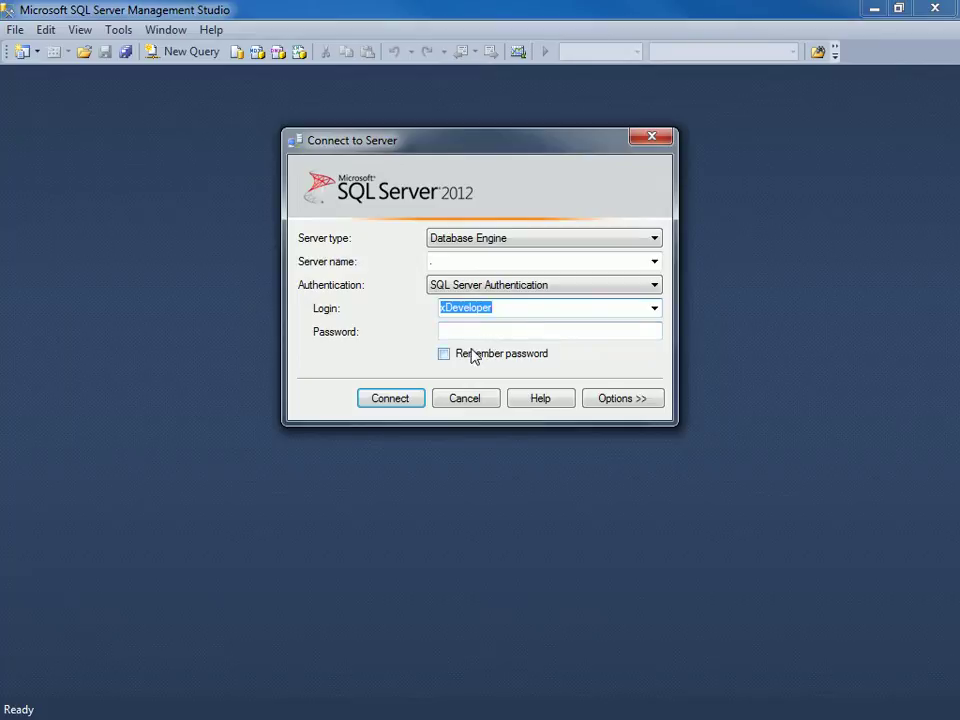
pyautogui.click(653, 310)
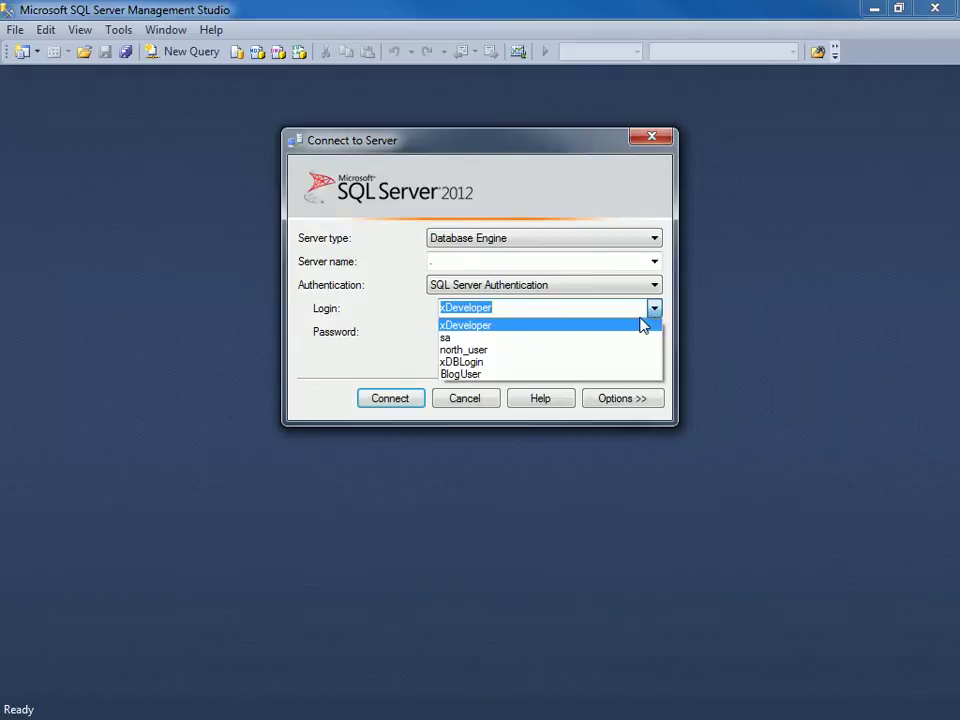
pyautogui.click(394, 332)
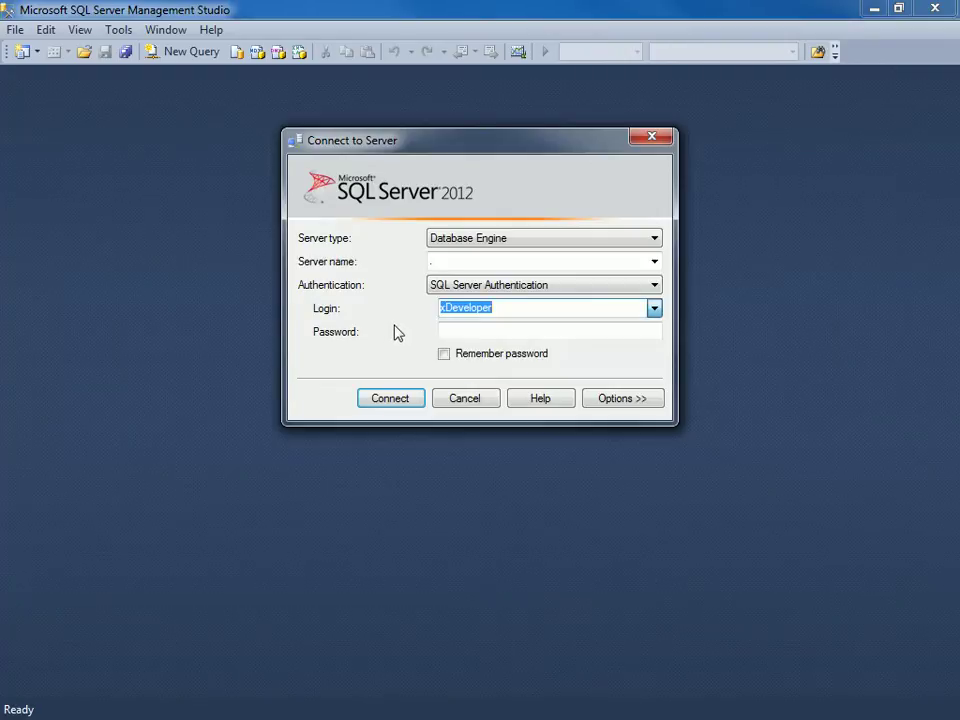
pyautogui.click(468, 263)
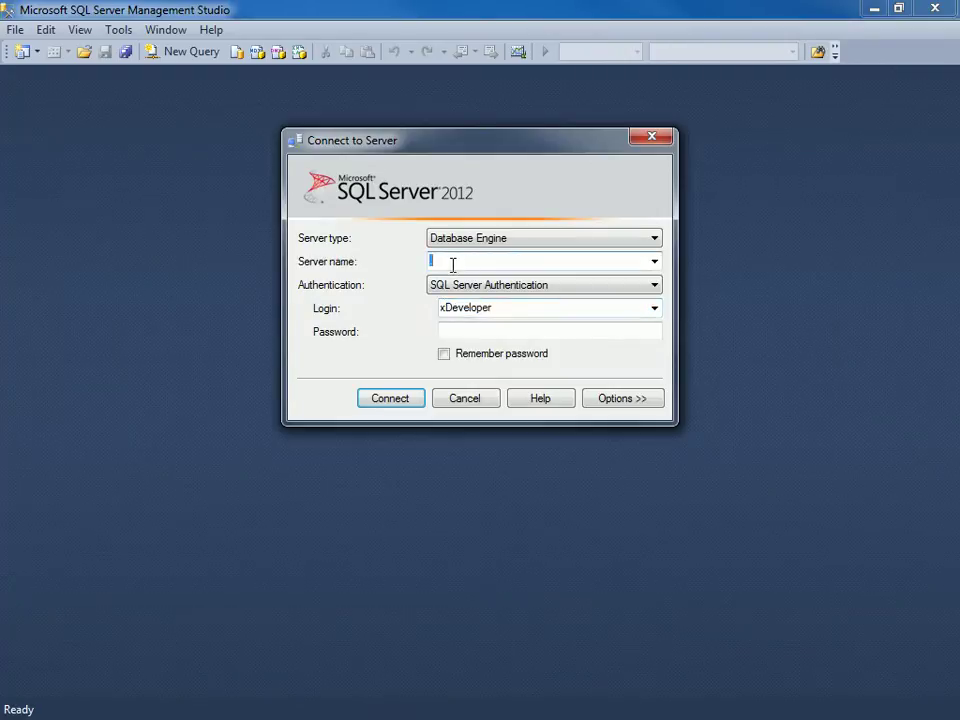
pyautogui.click(654, 310)
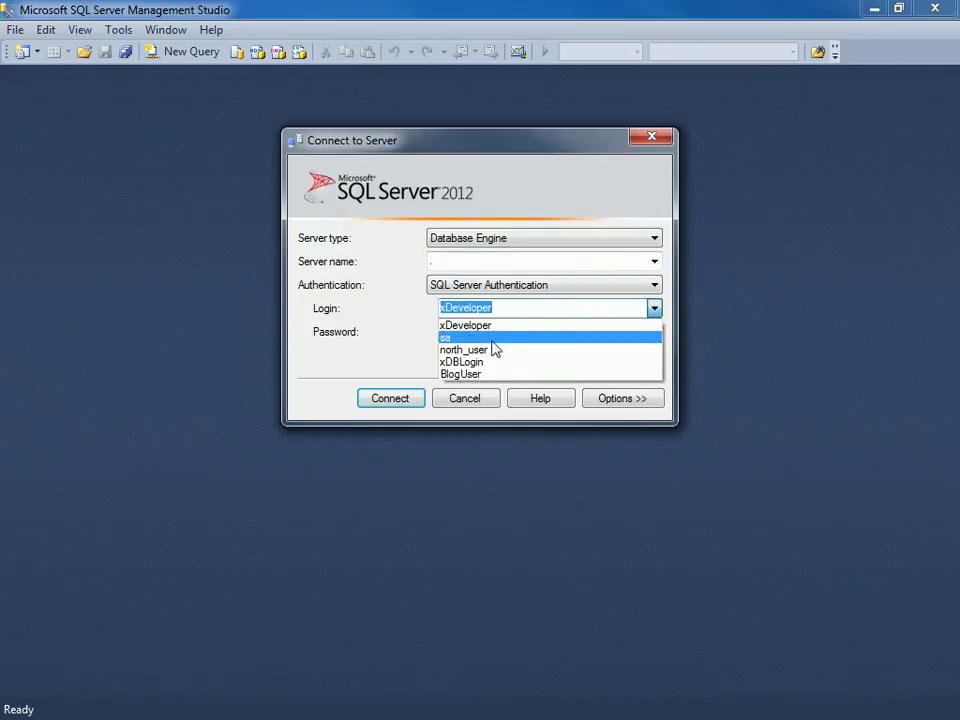
pyautogui.click(450, 280)
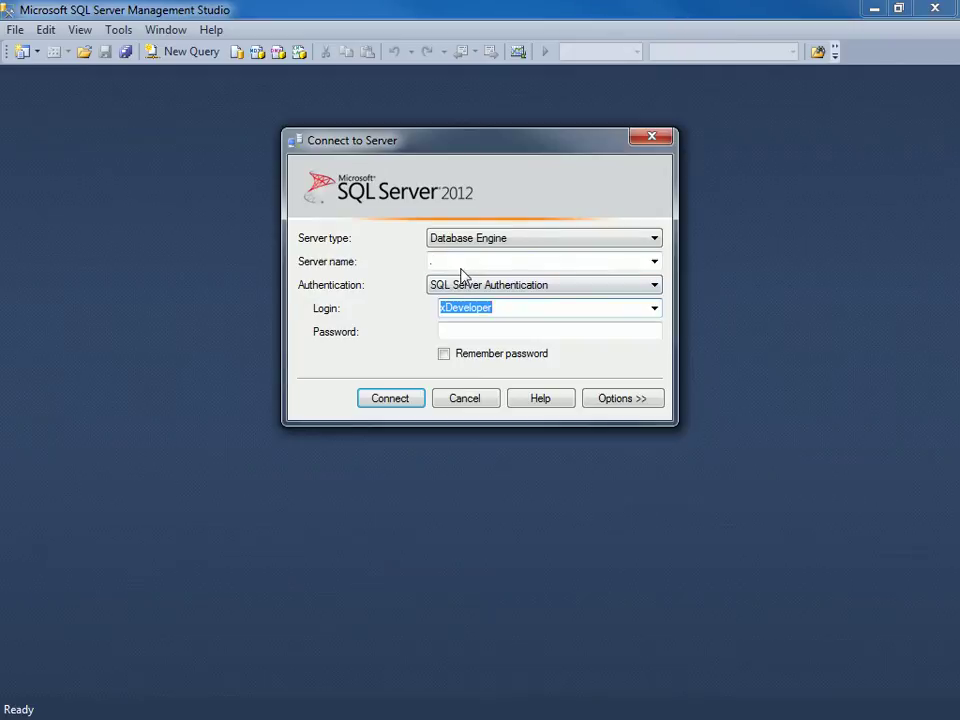
pyautogui.click(471, 263)
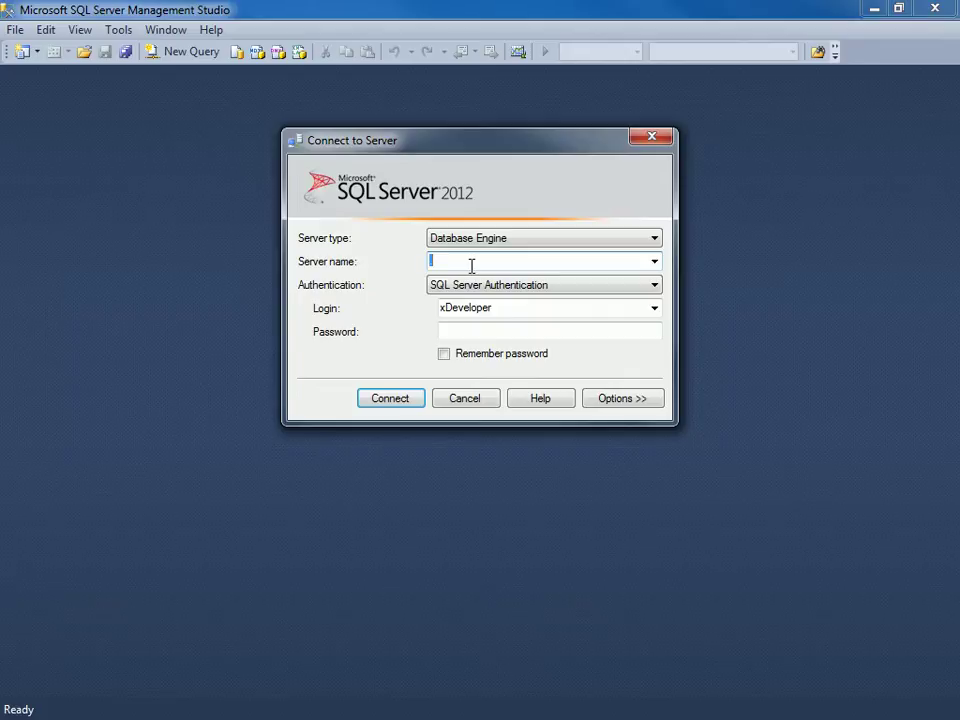
# Choose the sa login for the SQL Server connection and go to its password field.
pyautogui.click(497, 326)
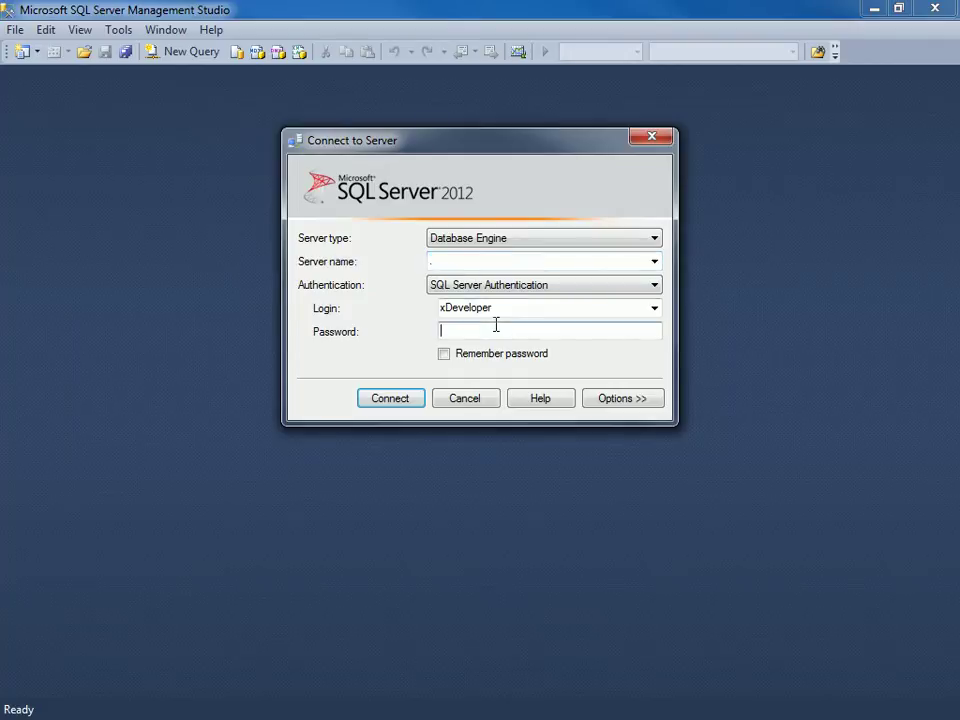
pyautogui.moveTo(439, 307); pyautogui.dragTo(609, 328)
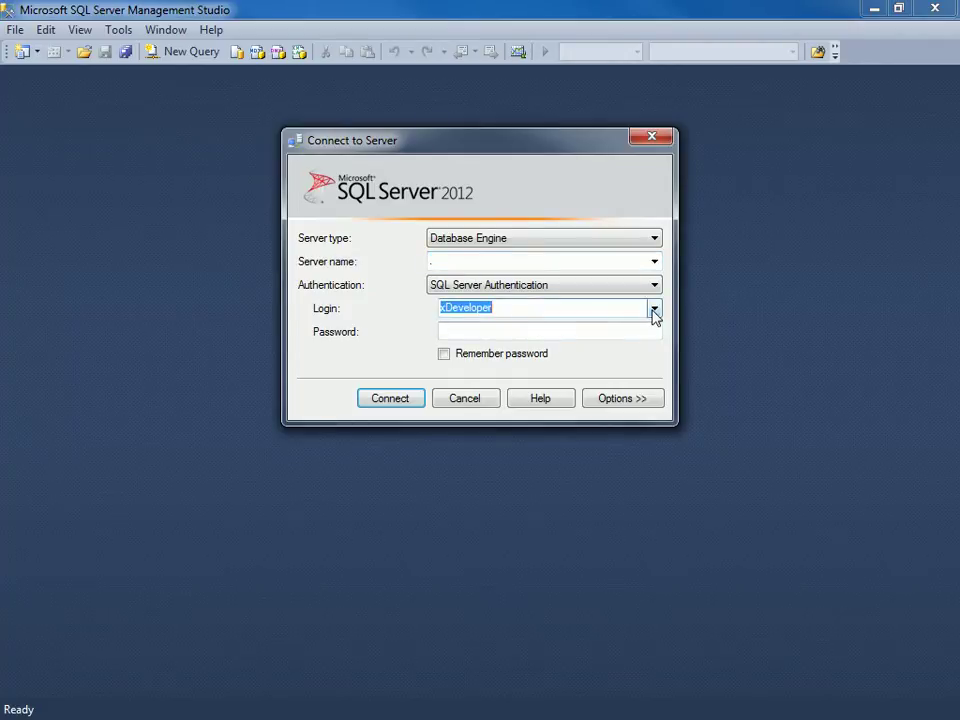
pyautogui.click(655, 311)
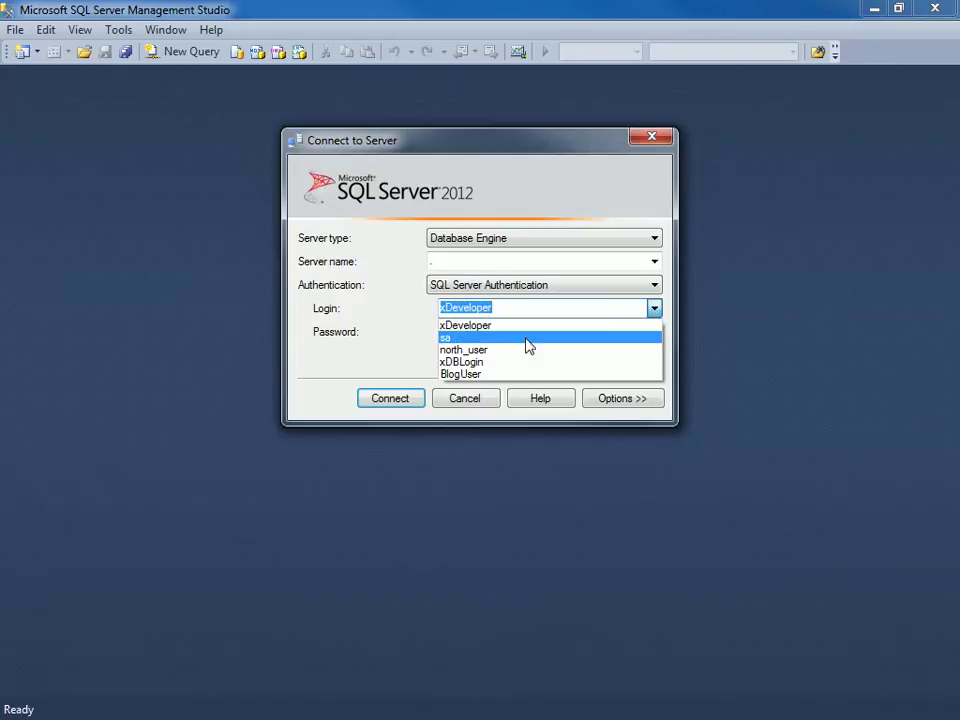
pyautogui.click(447, 337)
pyautogui.click(467, 332)
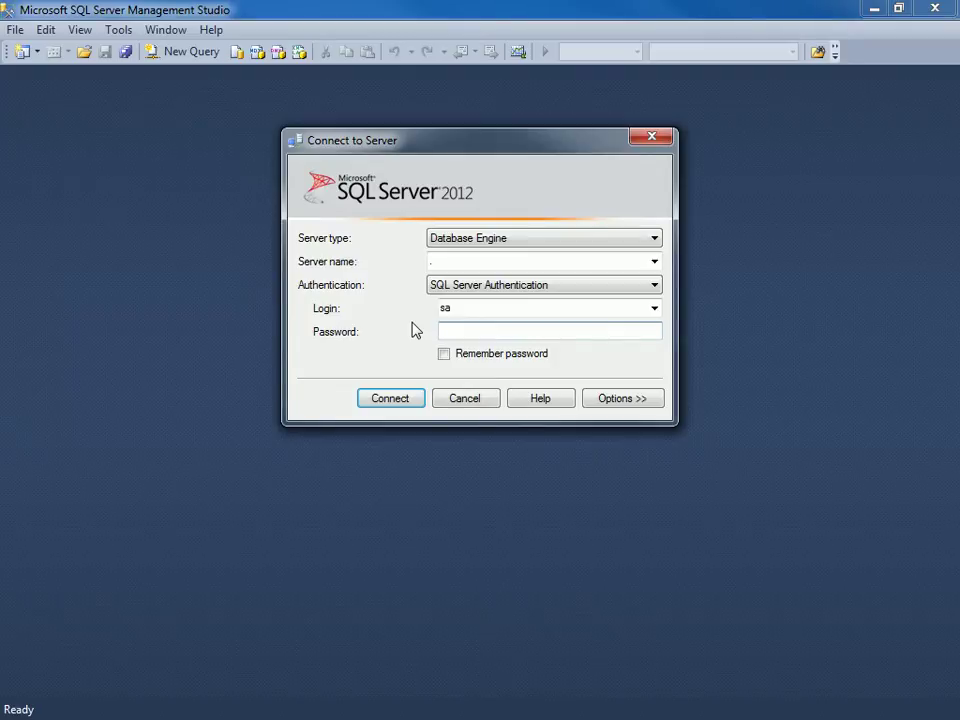
pyautogui.click(466, 312)
pyautogui.click(470, 311)
pyautogui.click(484, 332)
# View and collapse the extra connection options, and set the authentication to Windows Authentication.
pyautogui.click(638, 400)
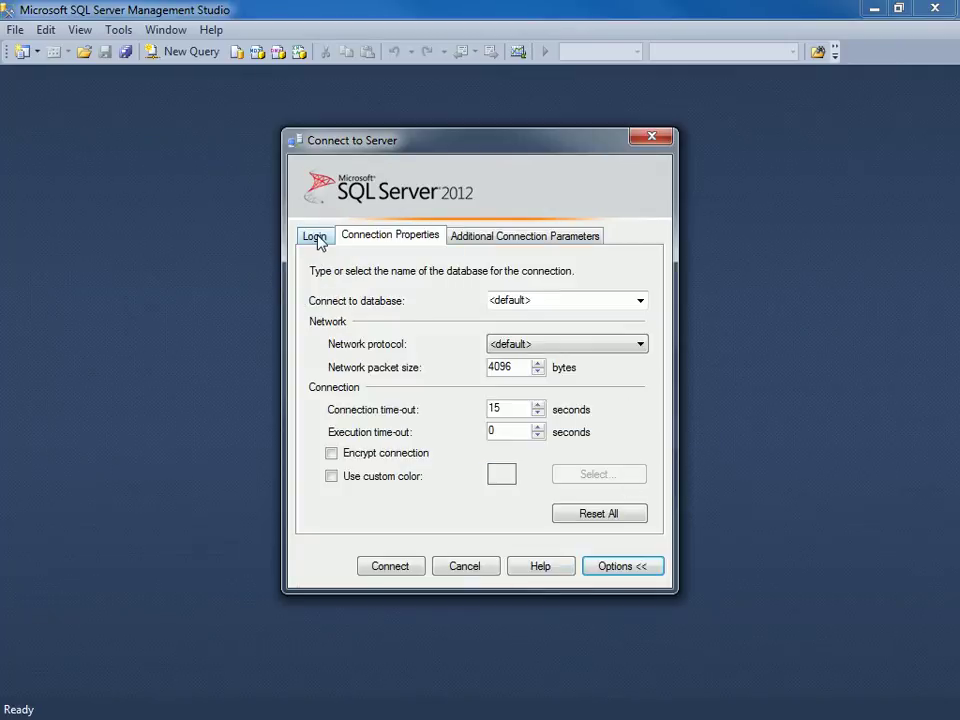
pyautogui.click(624, 567)
pyautogui.click(450, 290)
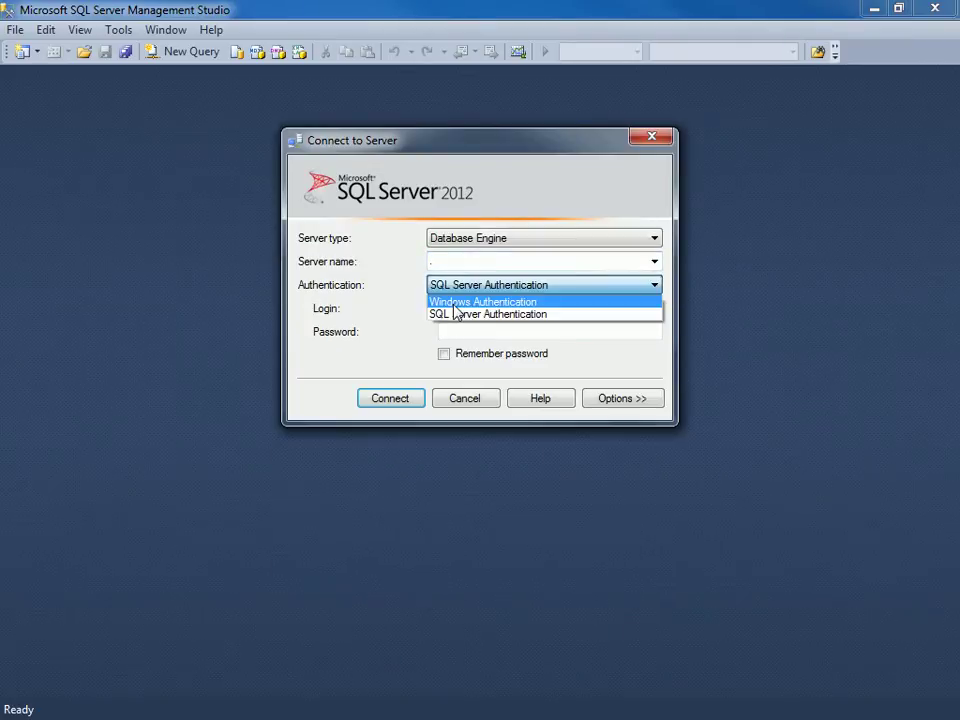
pyautogui.click(462, 300)
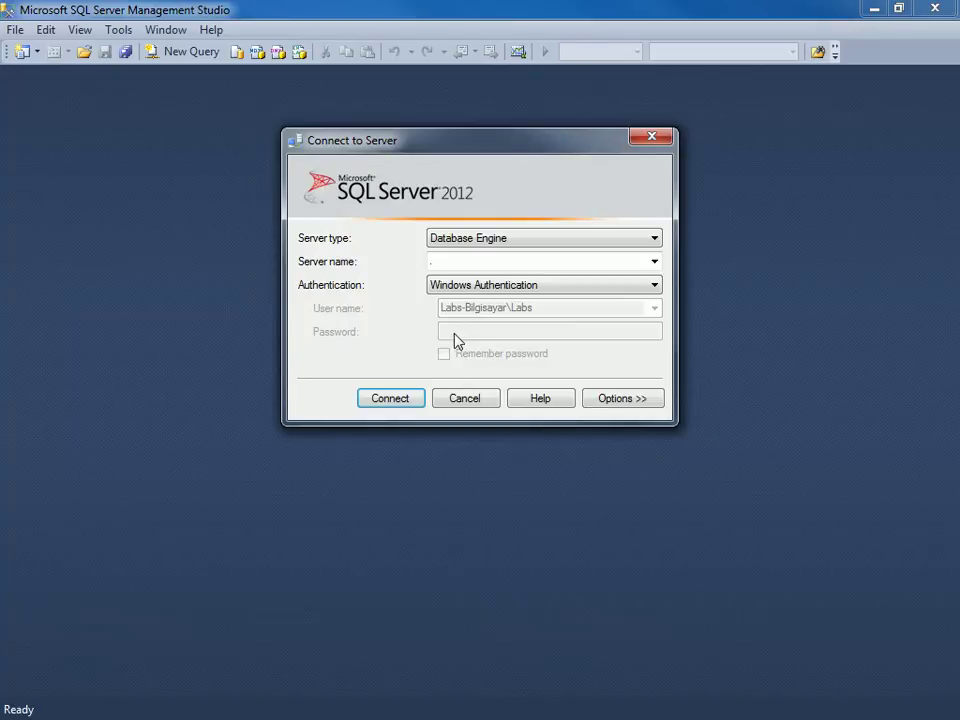
pyautogui.click(466, 287)
pyautogui.click(467, 302)
# Examine the connection properties, login, additional connection parameters and database choices in the extra connection options, and collapse them.
pyautogui.click(643, 399)
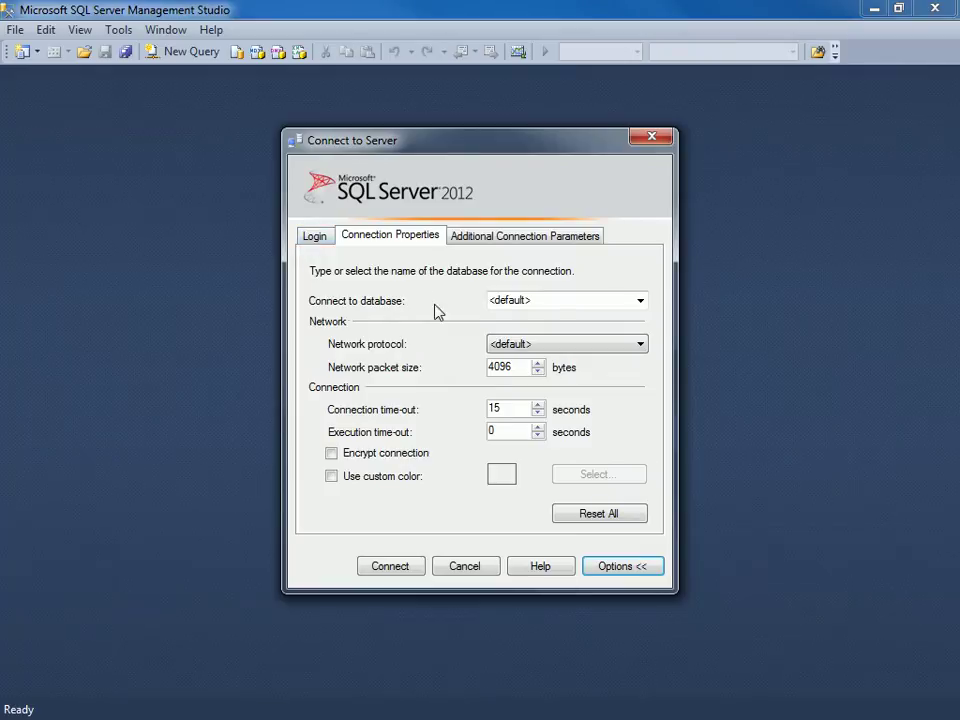
pyautogui.click(315, 238)
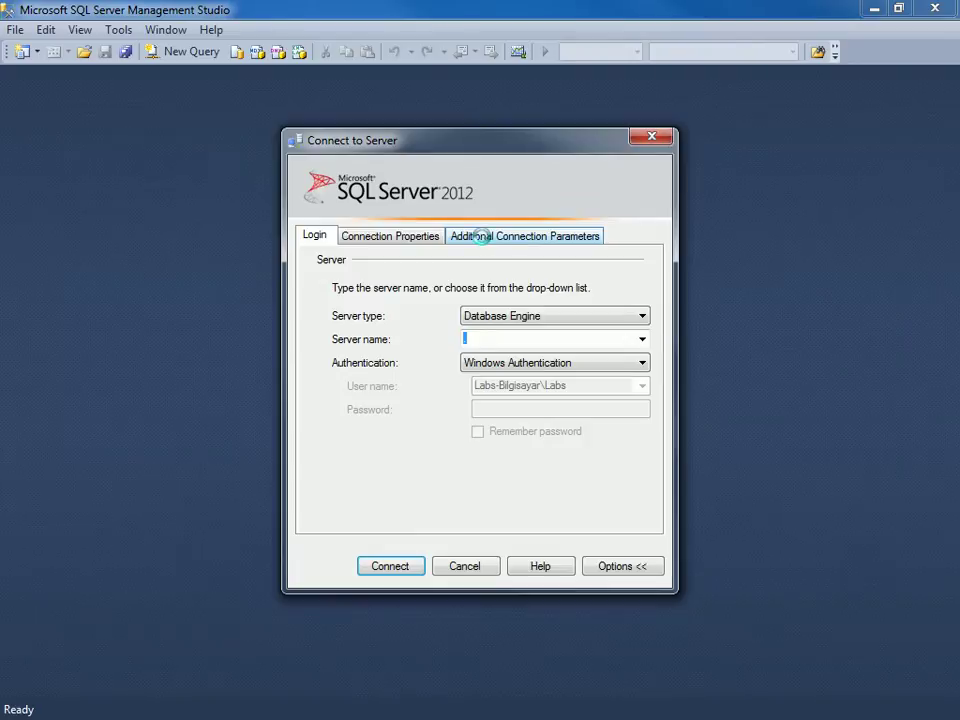
pyautogui.click(515, 237)
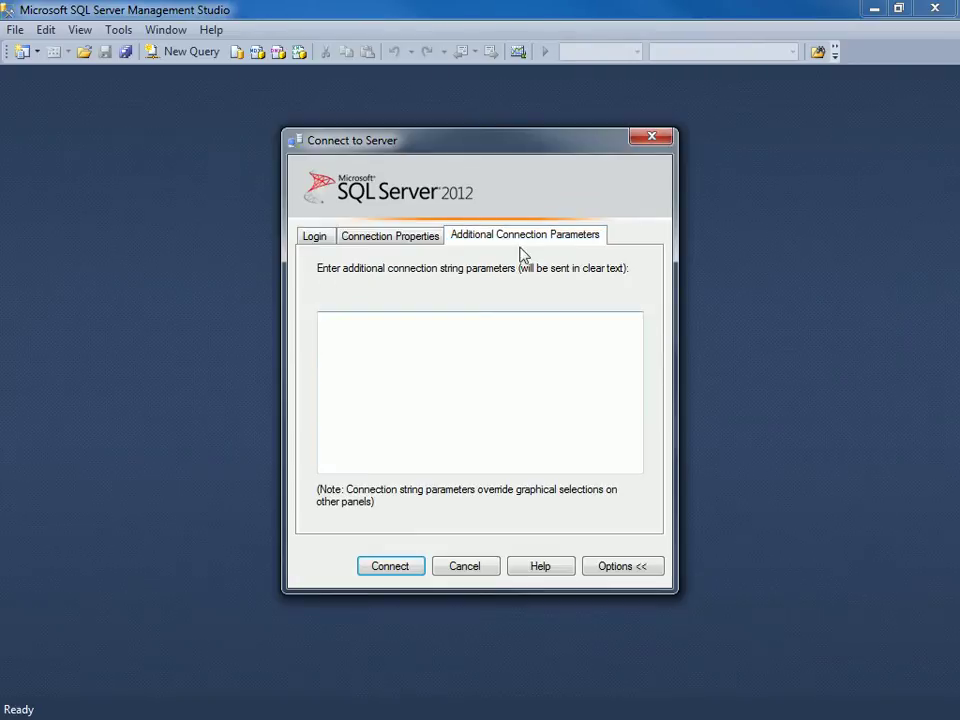
pyautogui.click(386, 238)
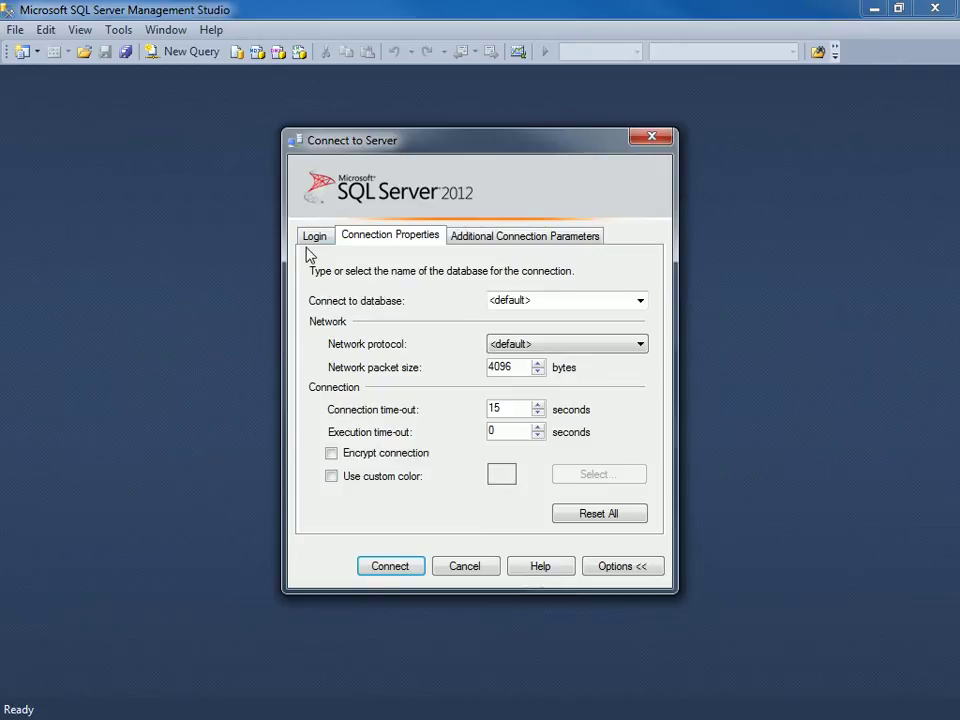
pyautogui.click(641, 302)
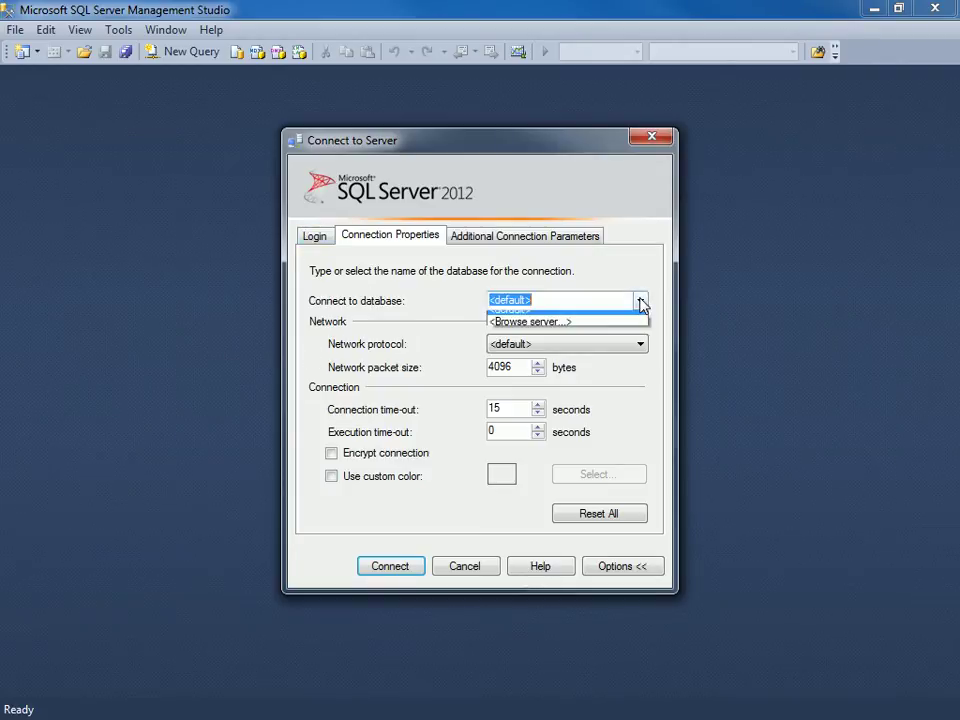
pyautogui.click(353, 303)
pyautogui.click(313, 236)
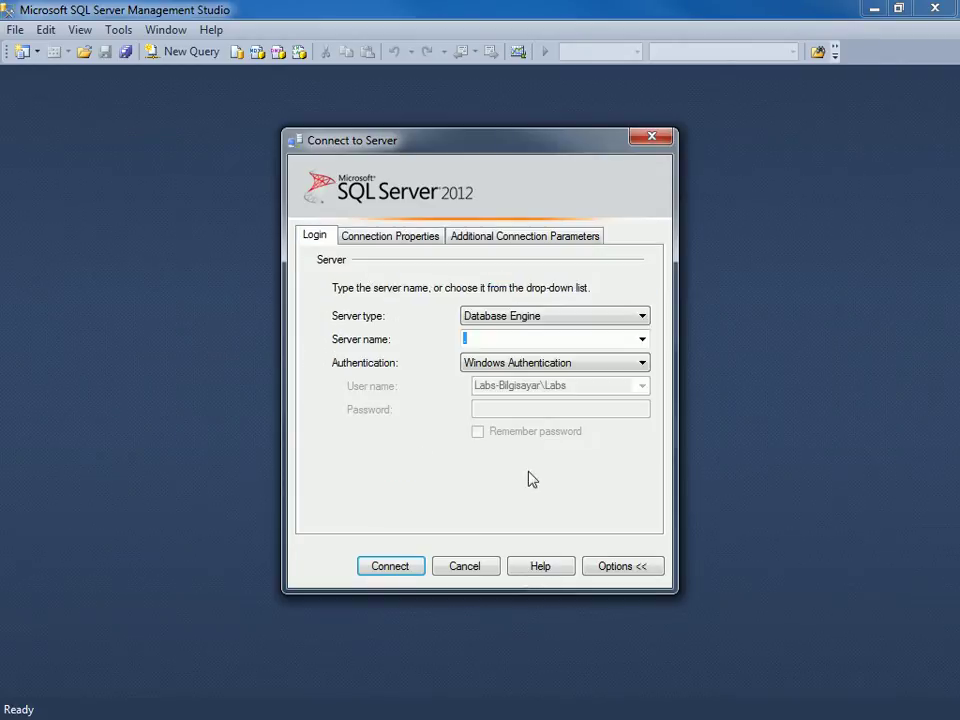
pyautogui.click(632, 567)
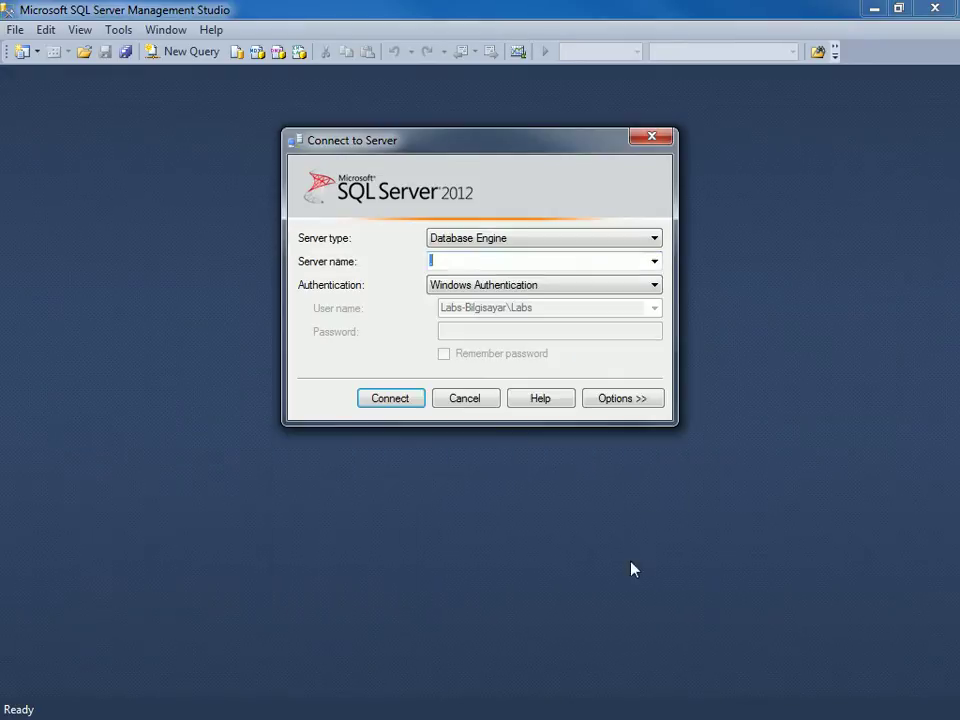
# Connect to the local Database Engine with Windows Authentication, and keep Object Explorer docked open at a narrower width.
pyautogui.click(390, 399)
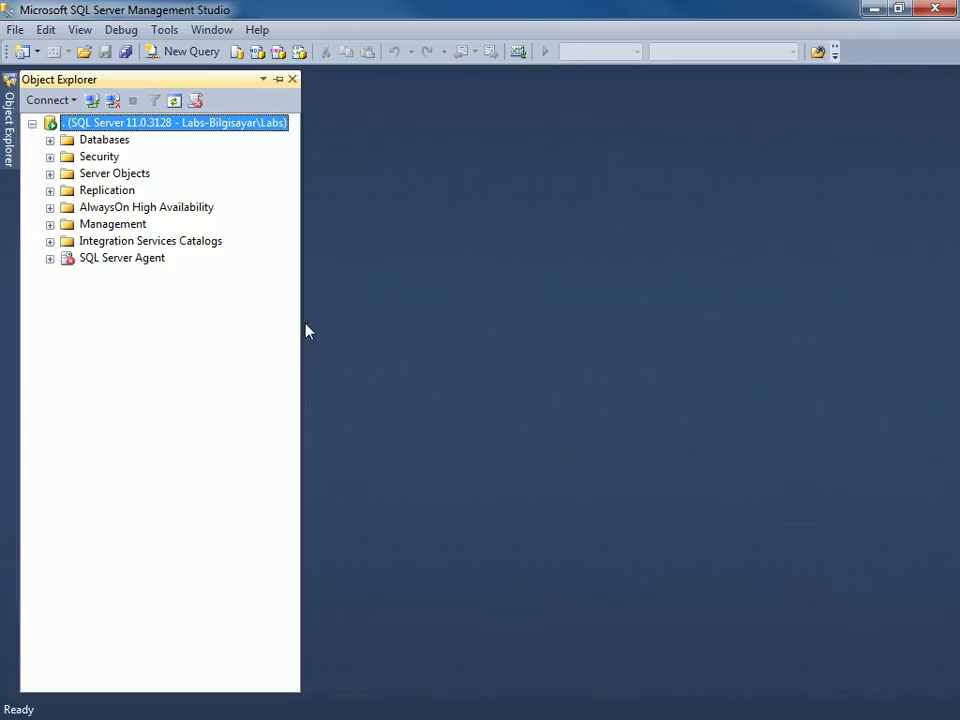
pyautogui.click(280, 80)
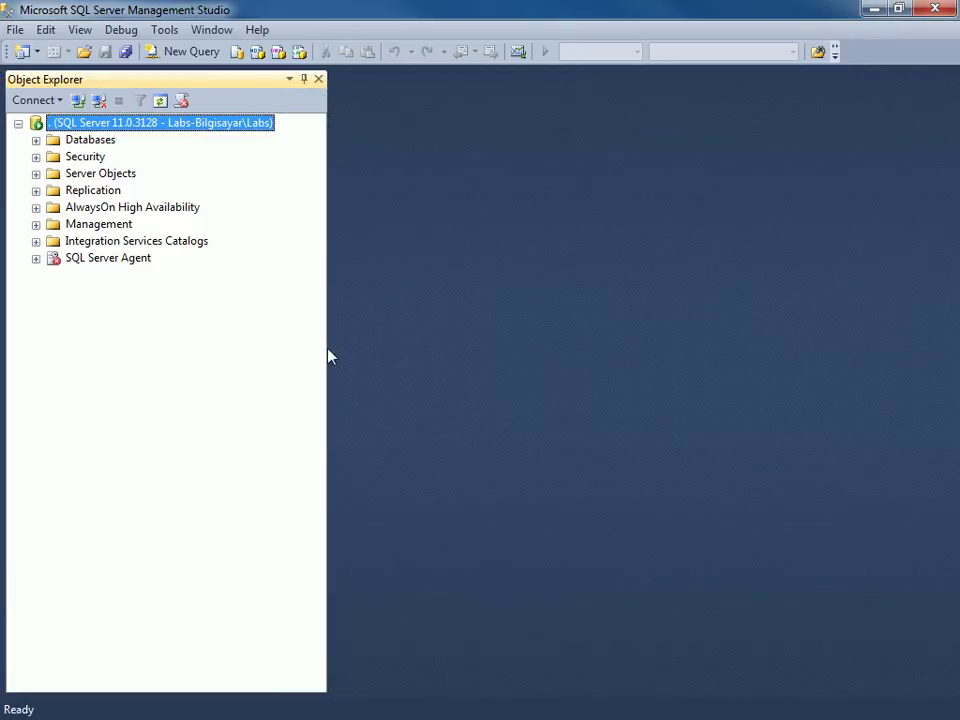
pyautogui.moveTo(328, 348); pyautogui.dragTo(296, 348)
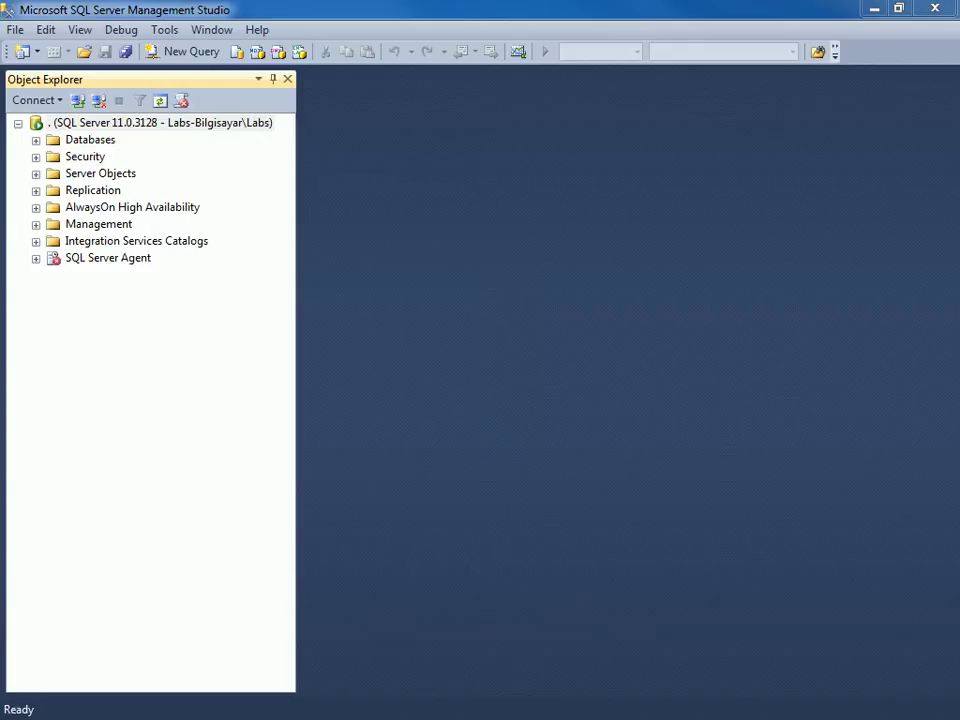
# Examine the folders under the connected server node, and collapse the node in a slightly narrower Object Explorer.
pyautogui.click(160, 122)
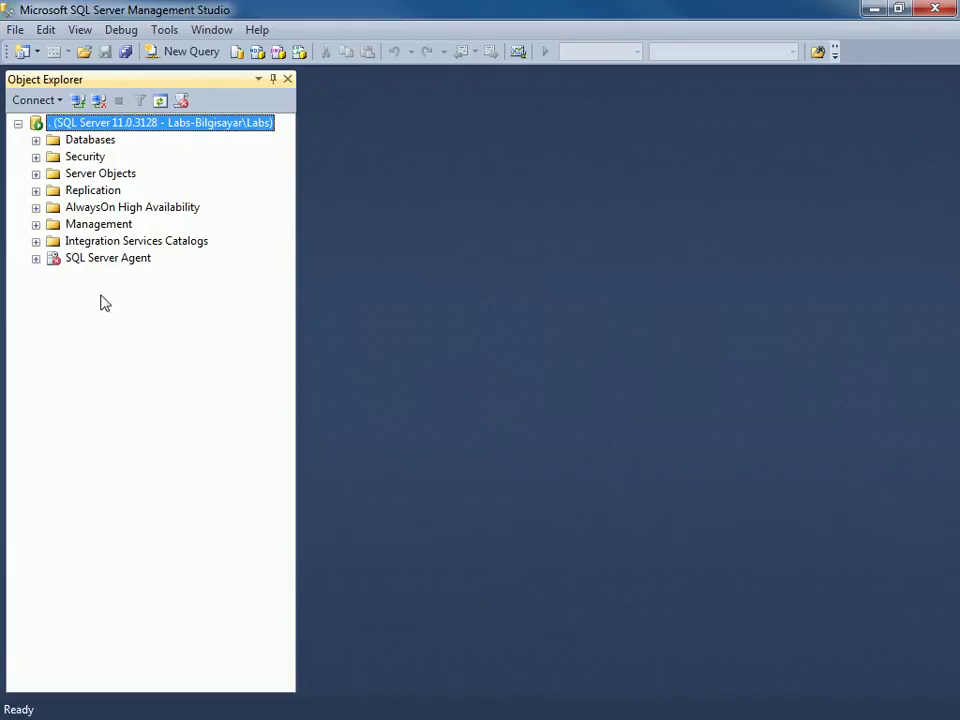
pyautogui.click(17, 123)
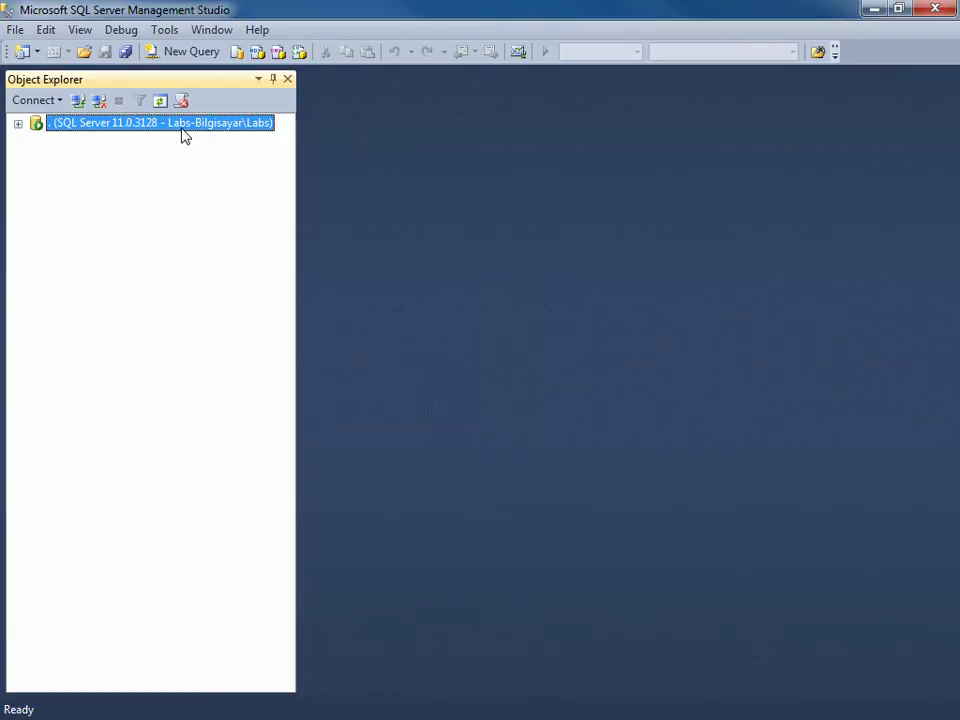
pyautogui.click(17, 125)
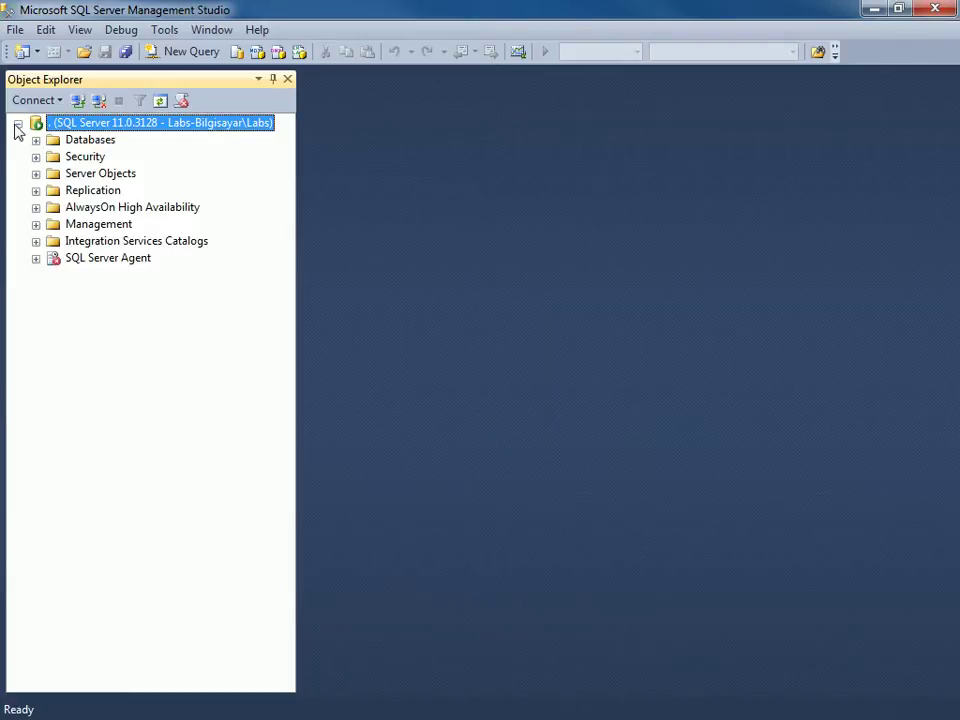
pyautogui.click(17, 125)
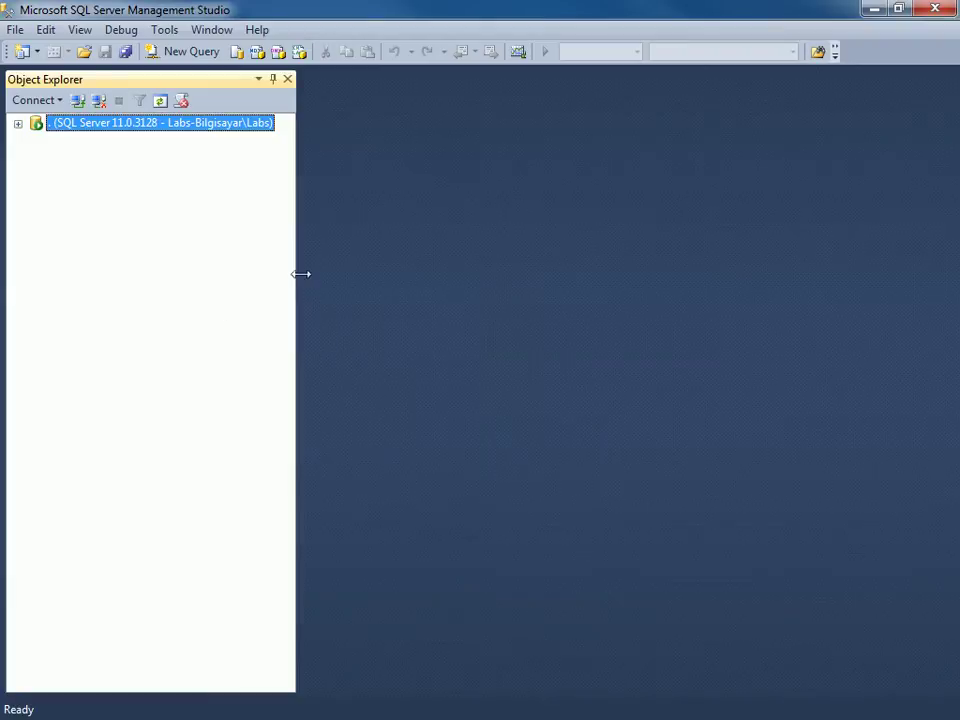
pyautogui.moveTo(299, 273); pyautogui.dragTo(290, 273)
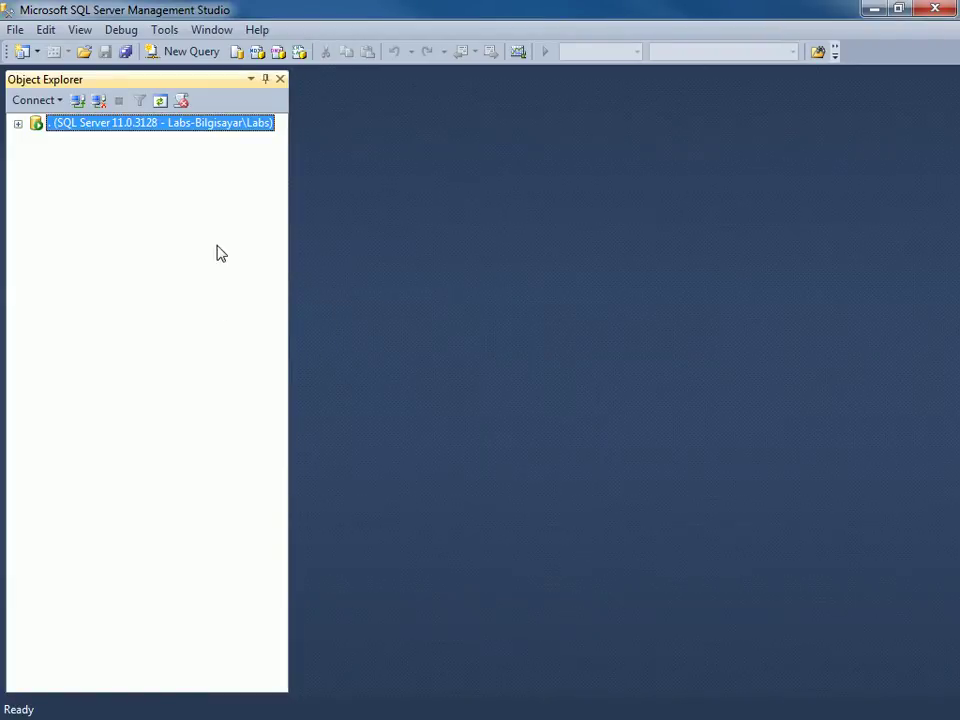
# Start another Object Explorer connection to view the available server names, and close it without connecting.
pyautogui.click(77, 100)
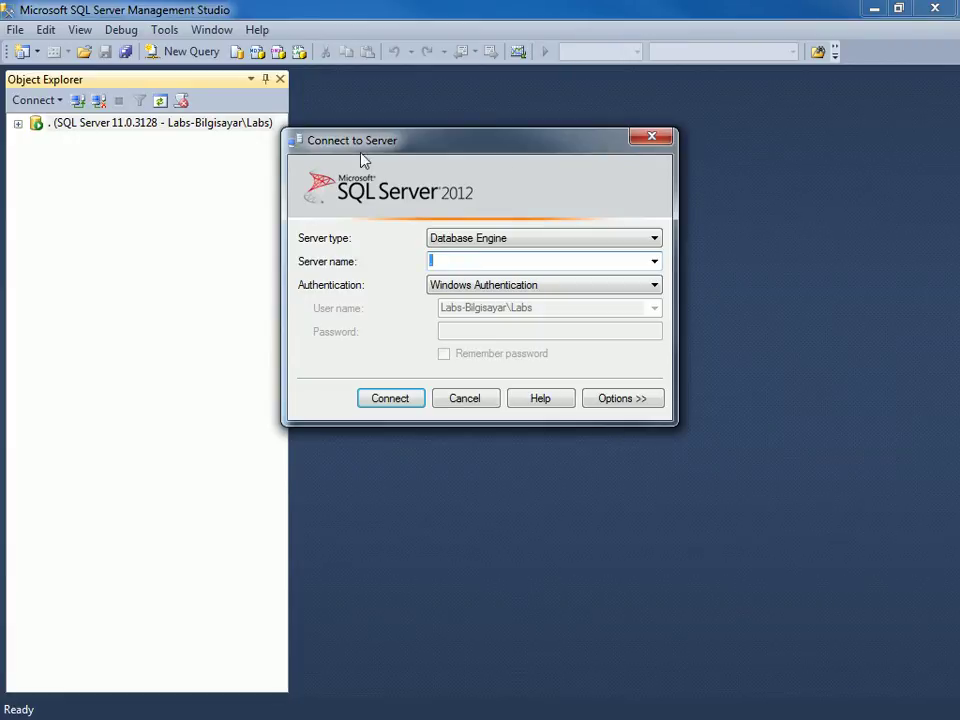
pyautogui.click(655, 262)
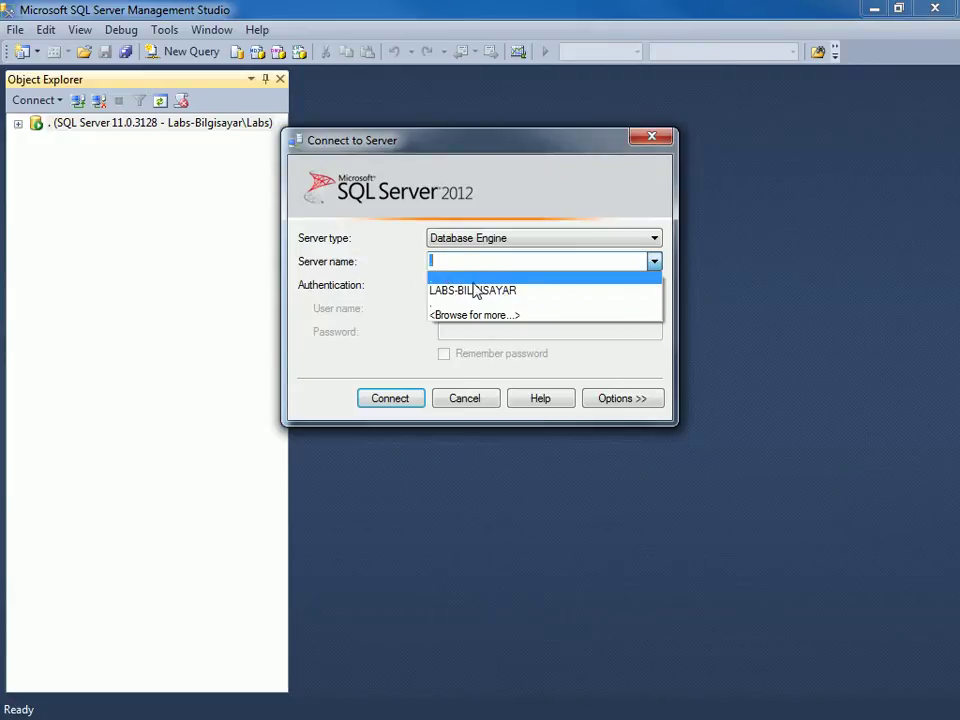
pyautogui.click(651, 137)
pyautogui.click(651, 137)
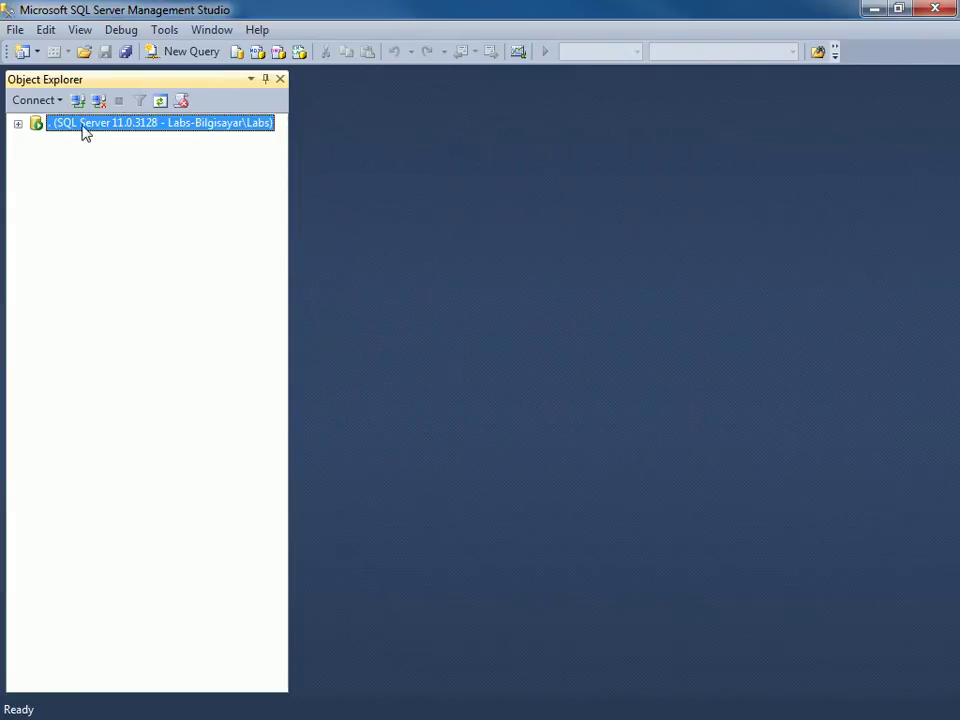
# Review the server node's folders and the connectable service types, including the Azure Storage connection window.
pyautogui.click(18, 125)
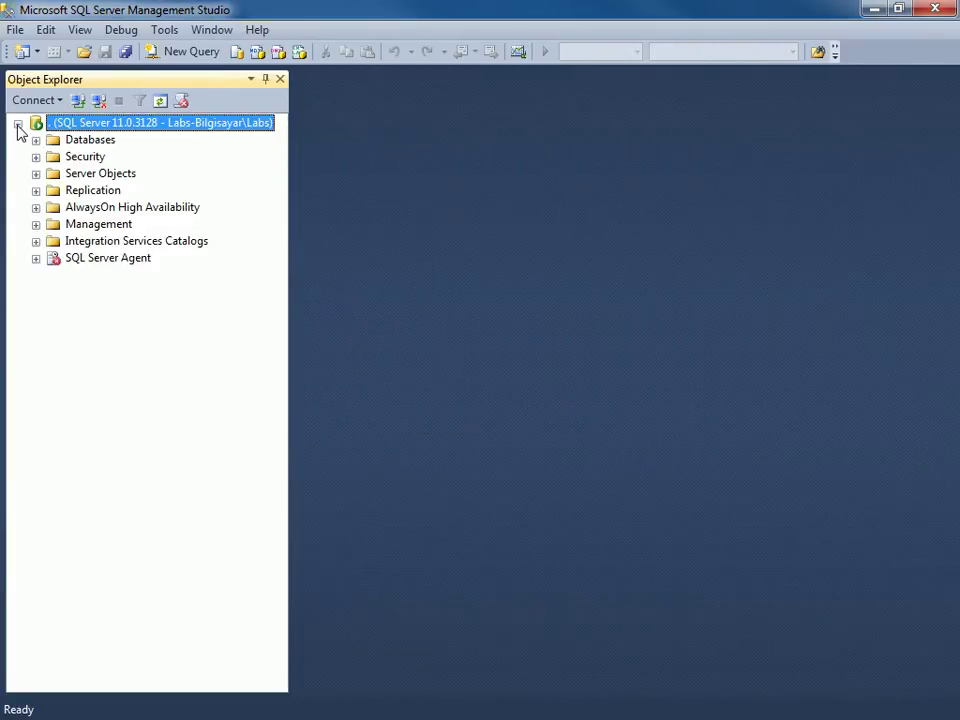
pyautogui.click(18, 125)
pyautogui.click(59, 106)
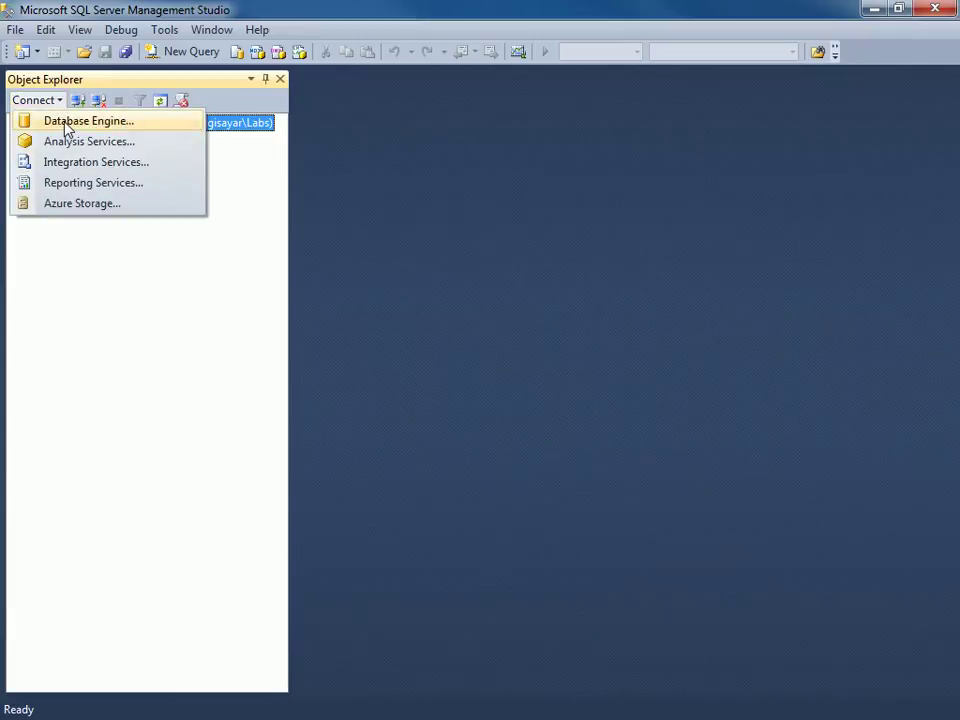
pyautogui.click(77, 206)
pyautogui.click(710, 271)
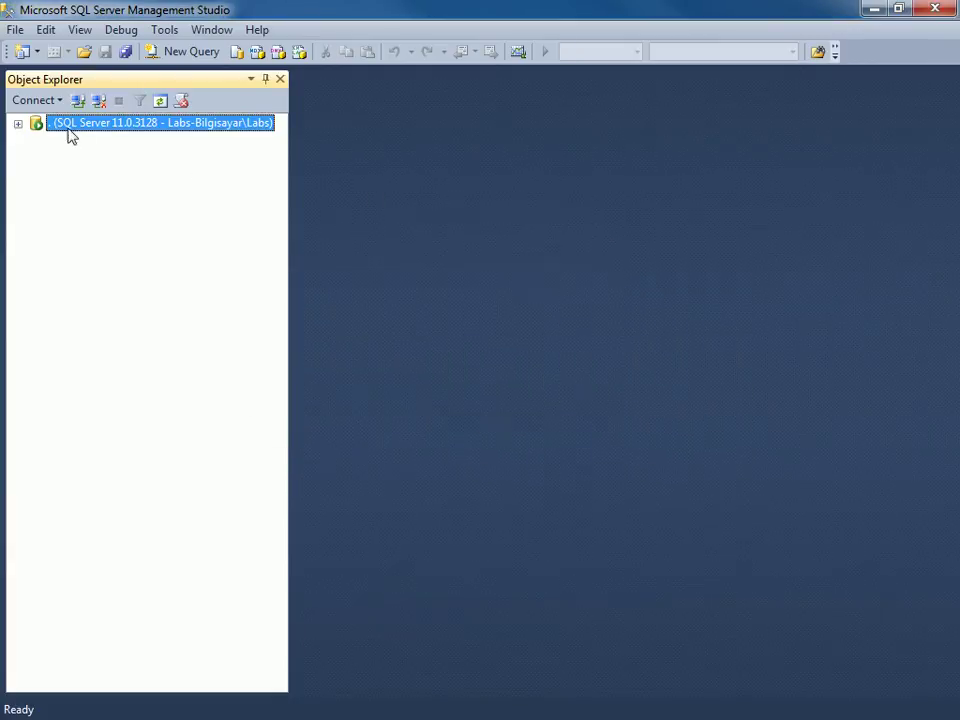
# View the Database Engine connection window without connecting, and review the list of connectable service types again.
pyautogui.click(36, 101)
pyautogui.click(60, 121)
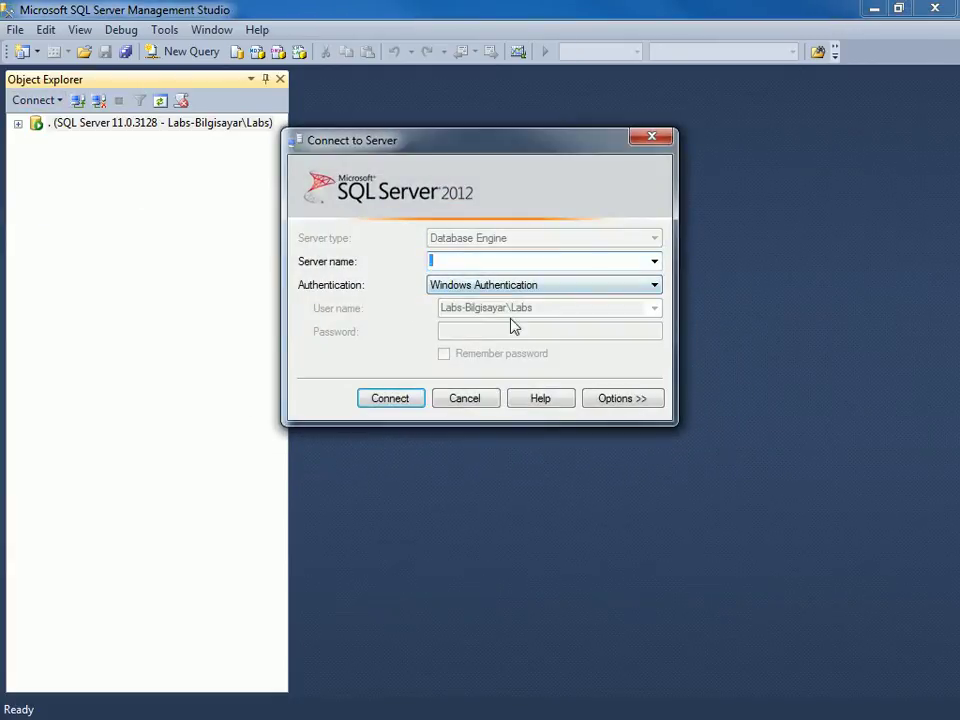
pyautogui.click(651, 137)
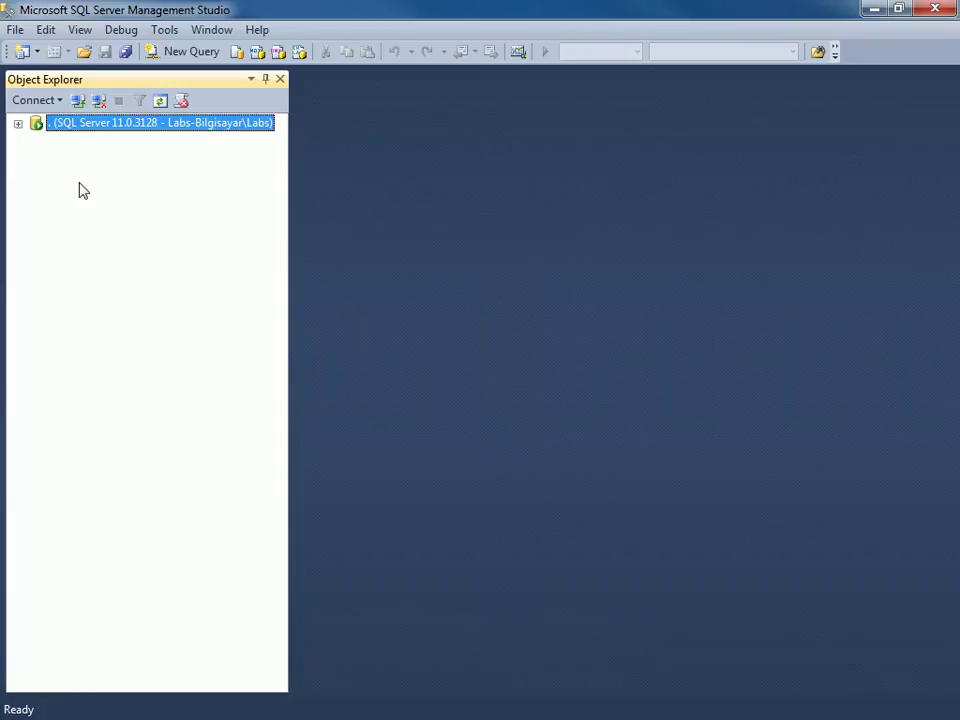
pyautogui.click(59, 101)
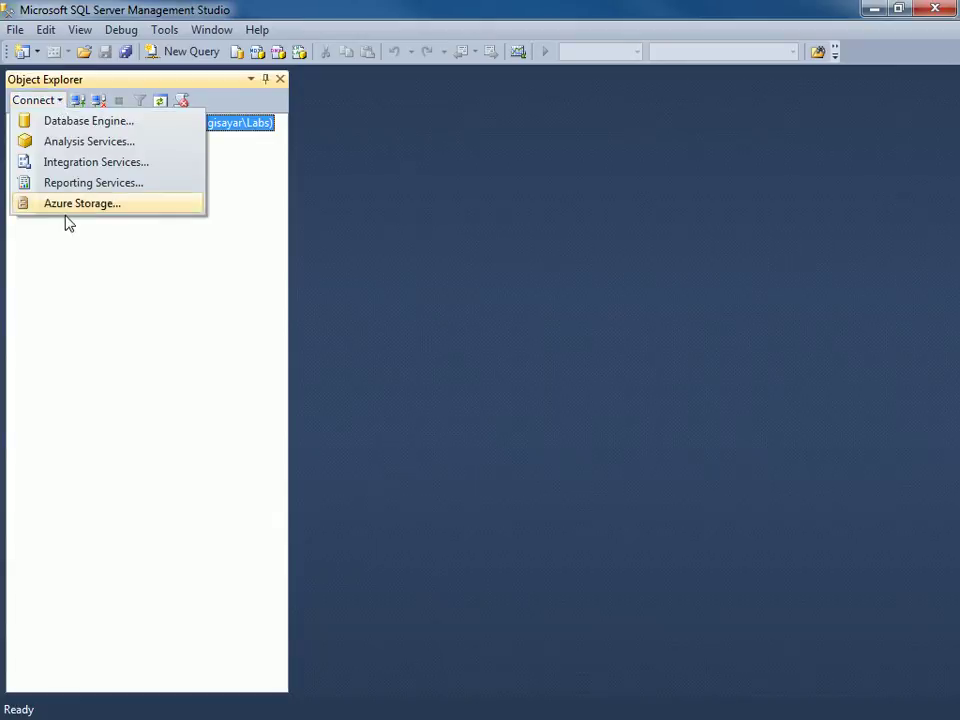
pyautogui.click(120, 102)
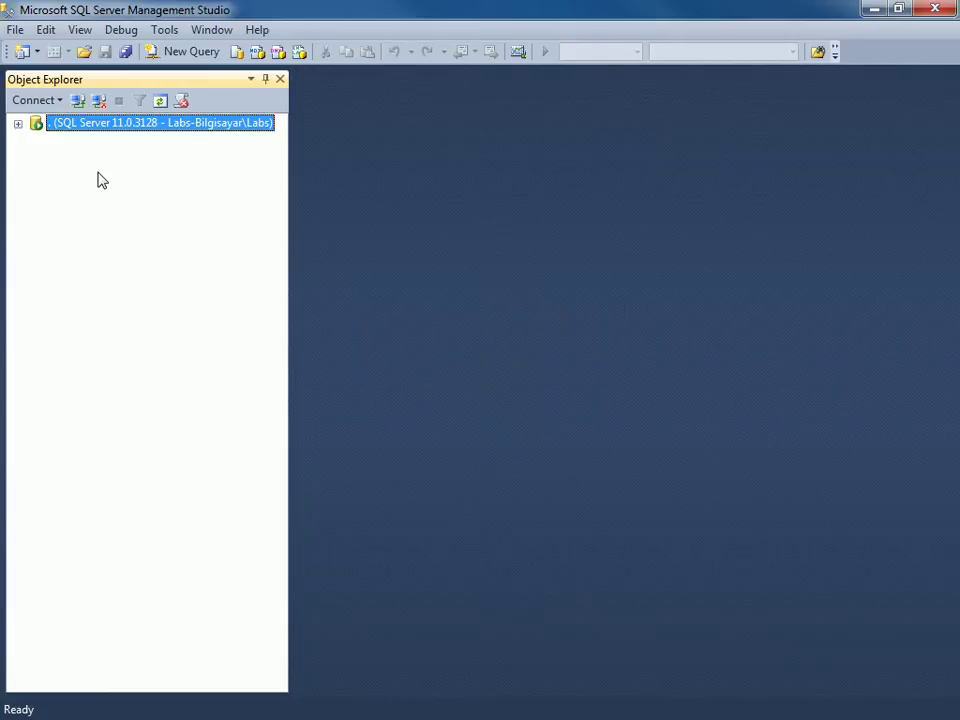
# Disconnect Object Explorer from the server and reconnect to the local Database Engine with Windows Authentication.
pyautogui.click(99, 102)
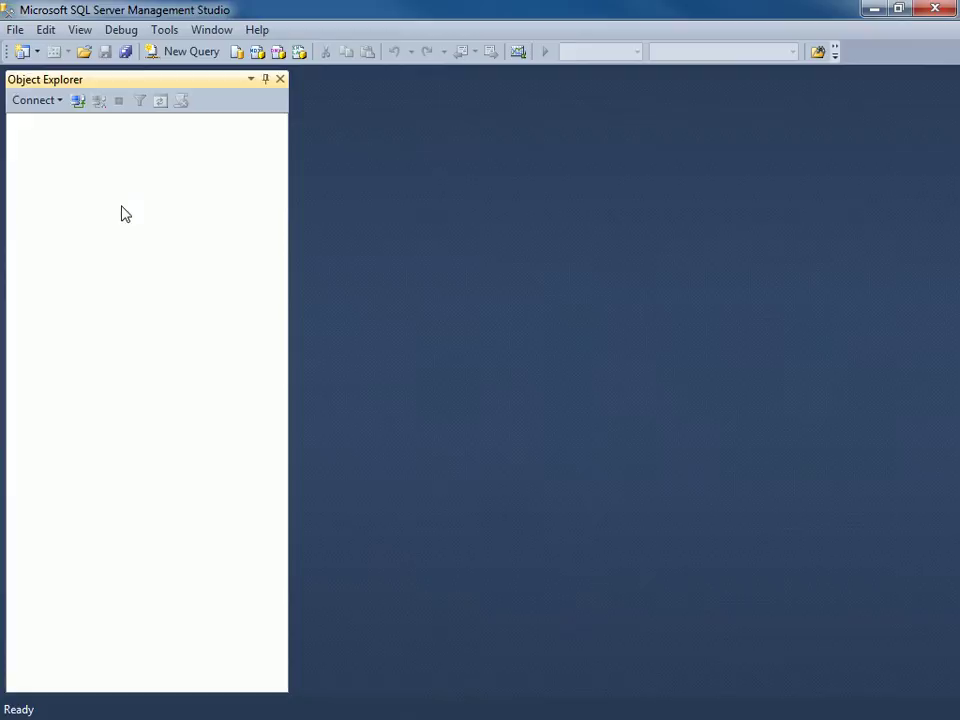
pyautogui.click(77, 101)
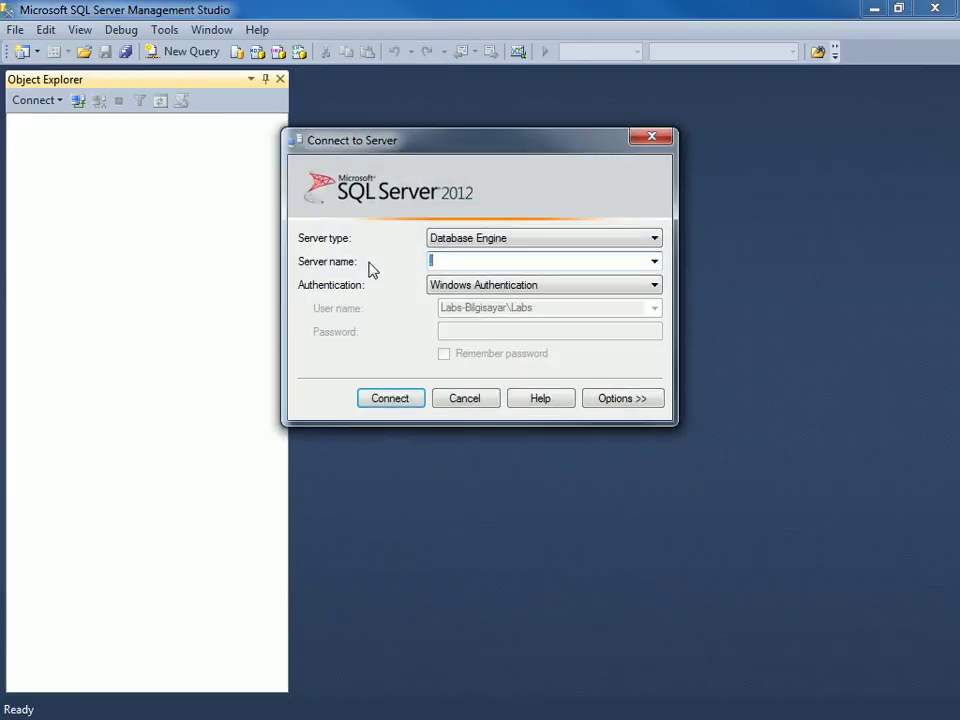
pyautogui.click(414, 397)
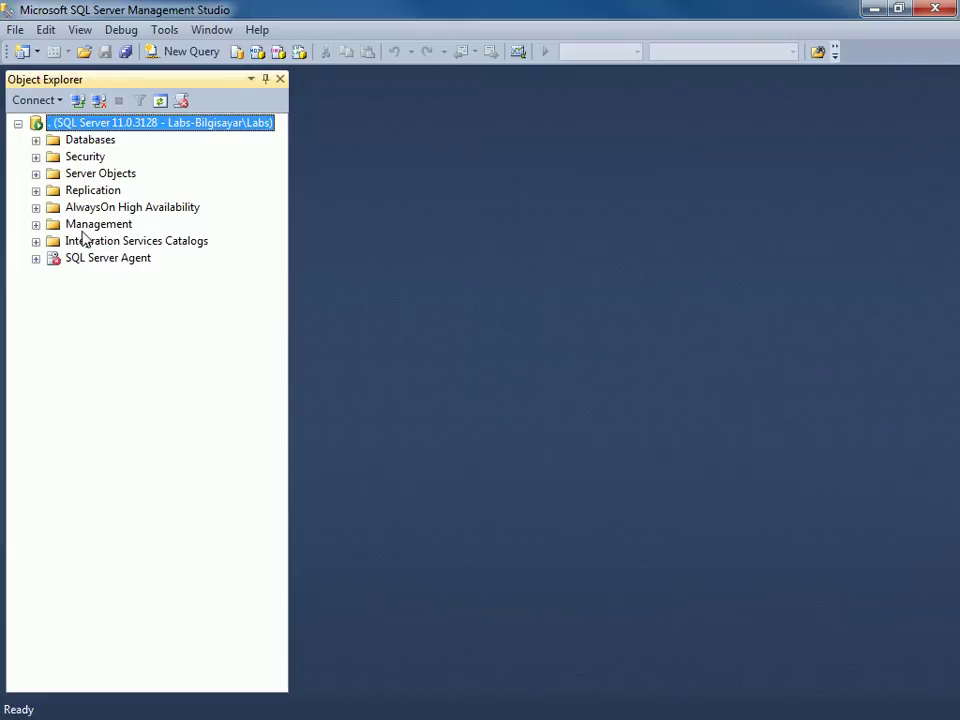
# Expand the server's databases and examine the object folders inside the AdventureWorks database.
pyautogui.click(36, 140)
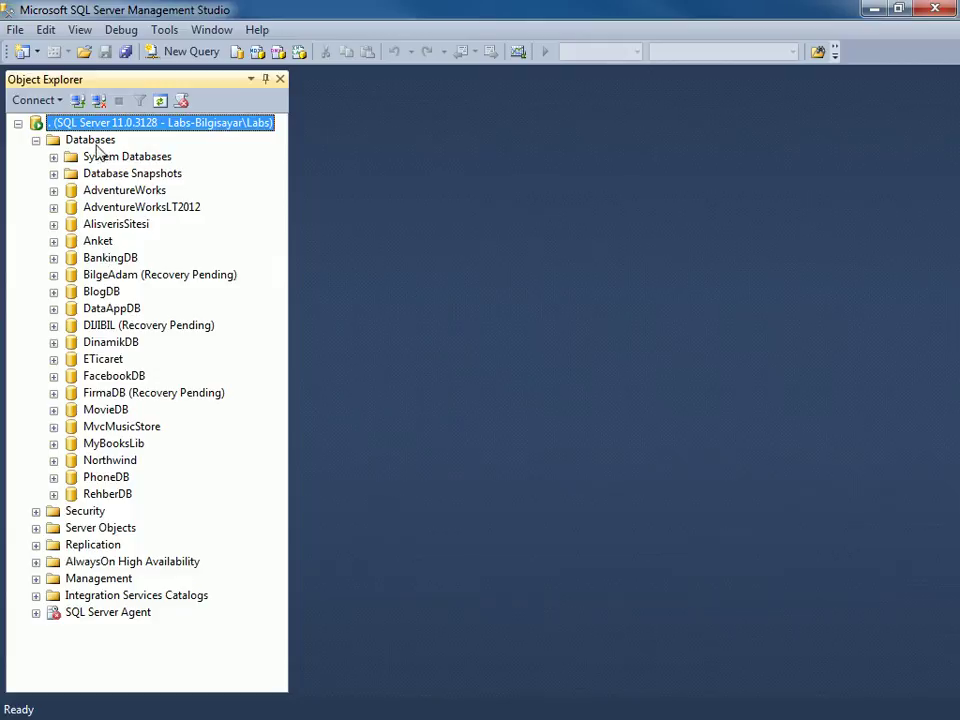
pyautogui.click(90, 223)
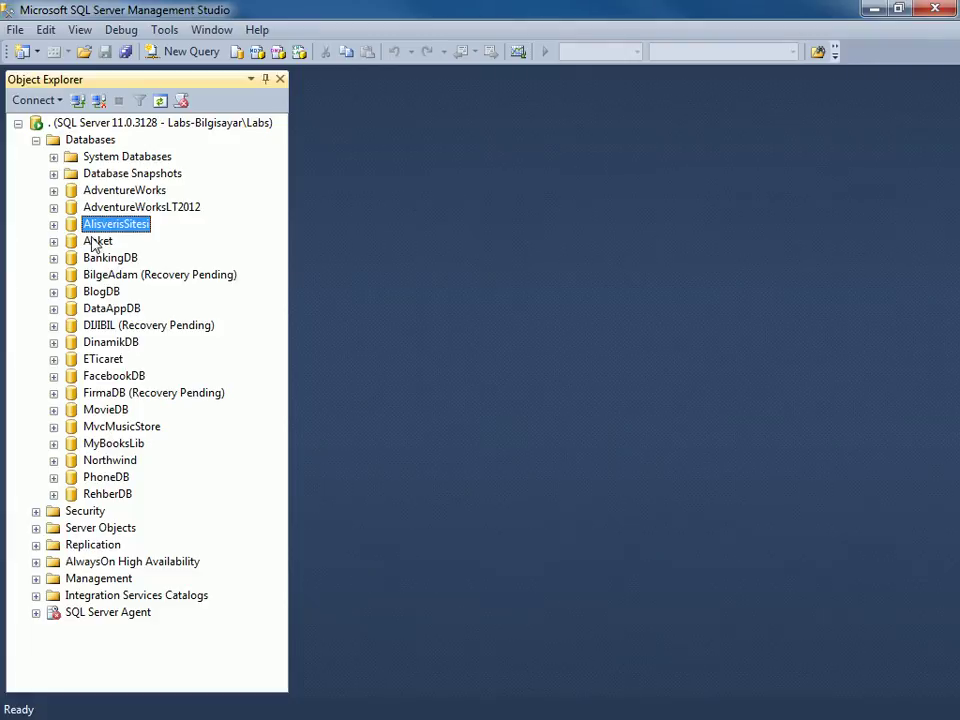
pyautogui.click(53, 191)
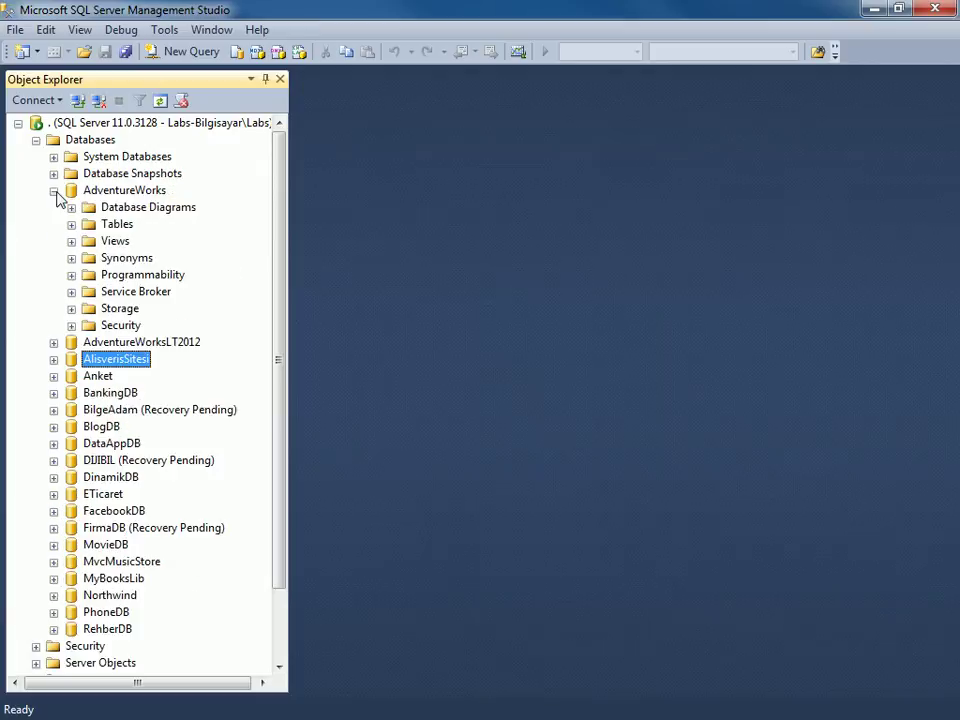
pyautogui.click(112, 191)
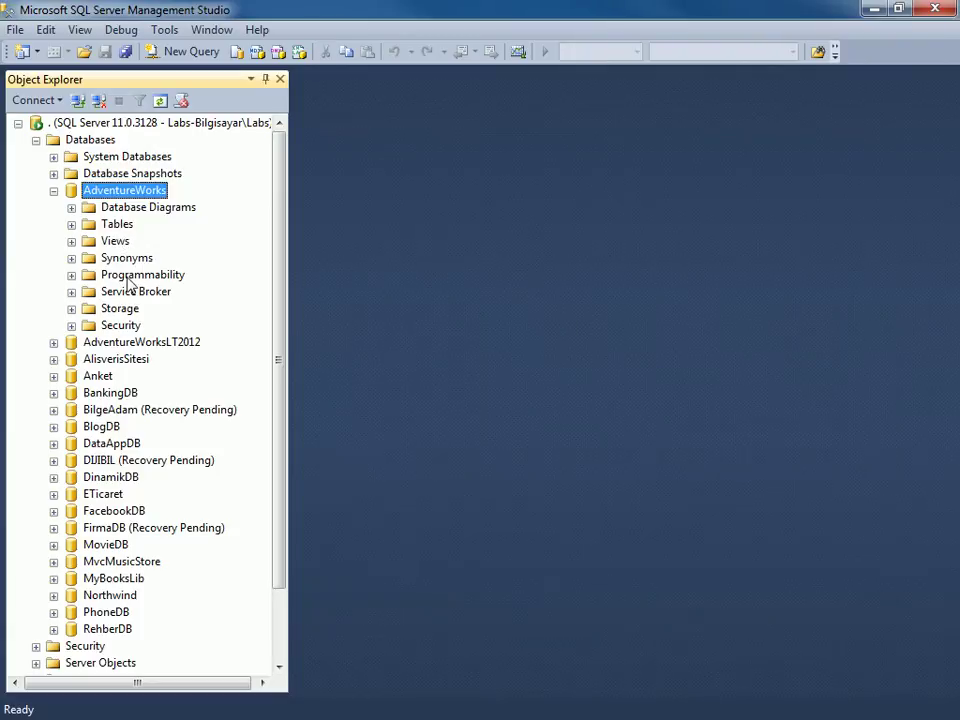
# Examine AdventureWorks' programmability objects down to its table-valued functions, widening Object Explorer to fit them.
pyautogui.click(71, 276)
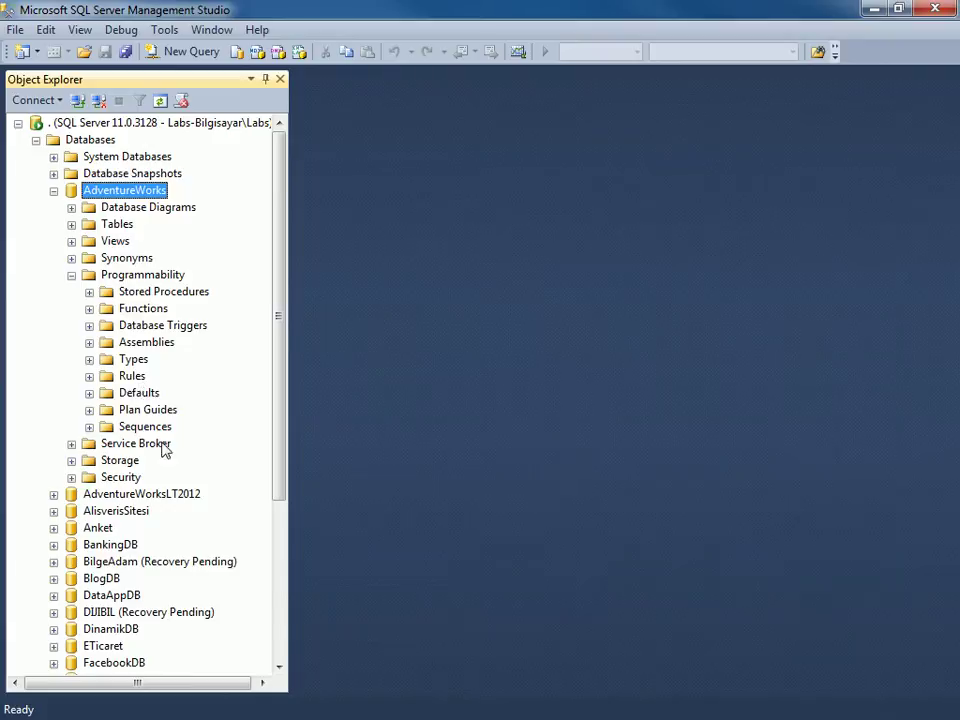
pyautogui.click(89, 309)
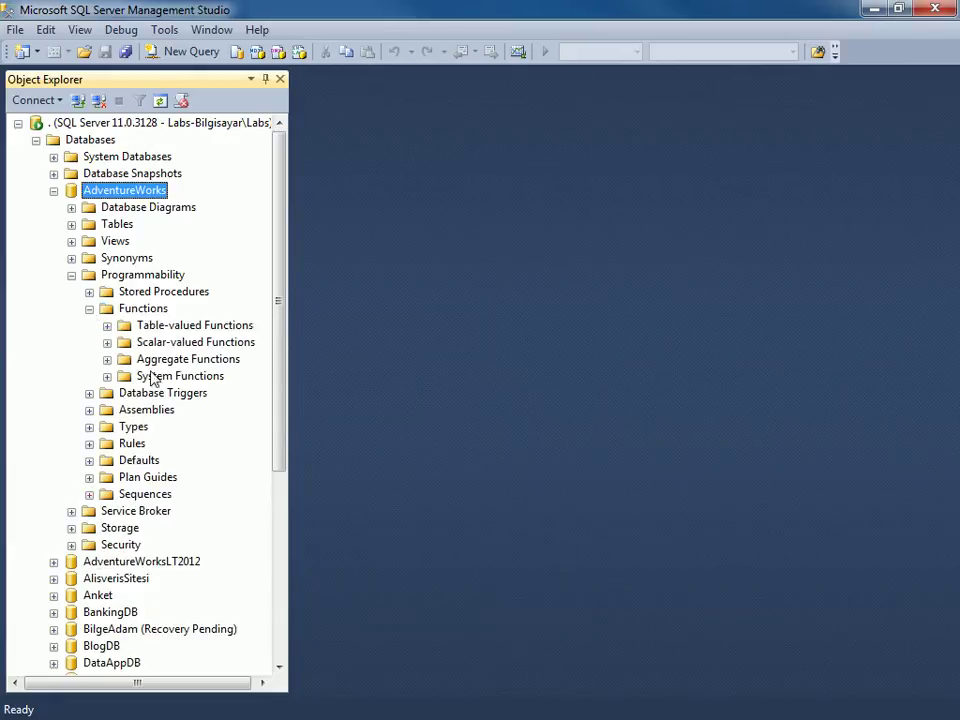
pyautogui.click(107, 325)
pyautogui.moveTo(293, 321); pyautogui.dragTo(343, 318)
pyautogui.click(107, 325)
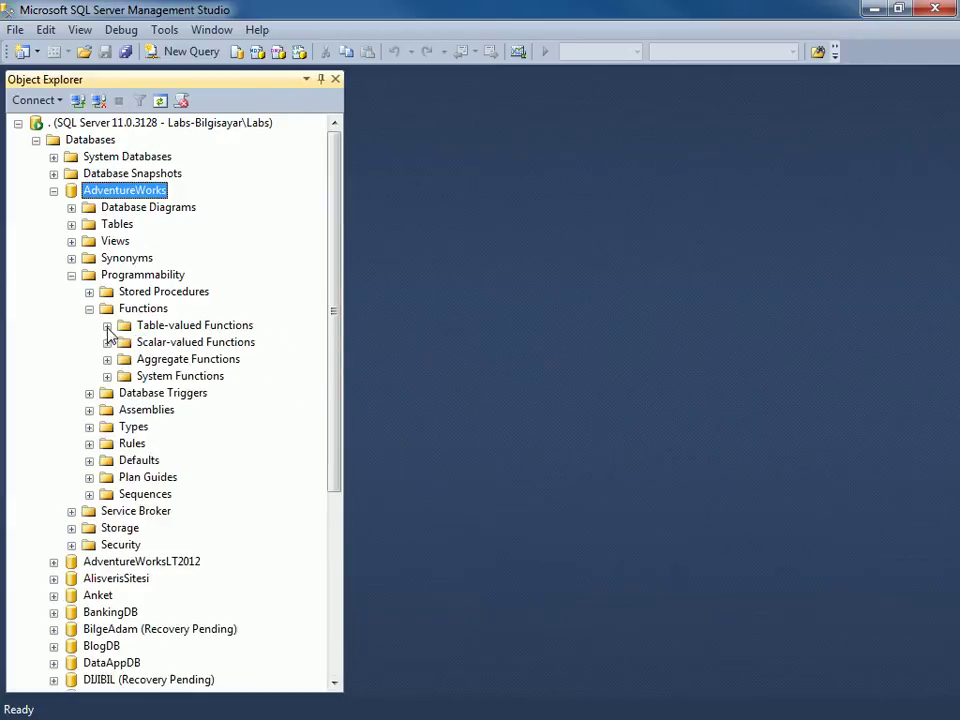
# Collapse the Functions and Programmability folders and the AdventureWorks database in Object Explorer.
pyautogui.click(89, 308)
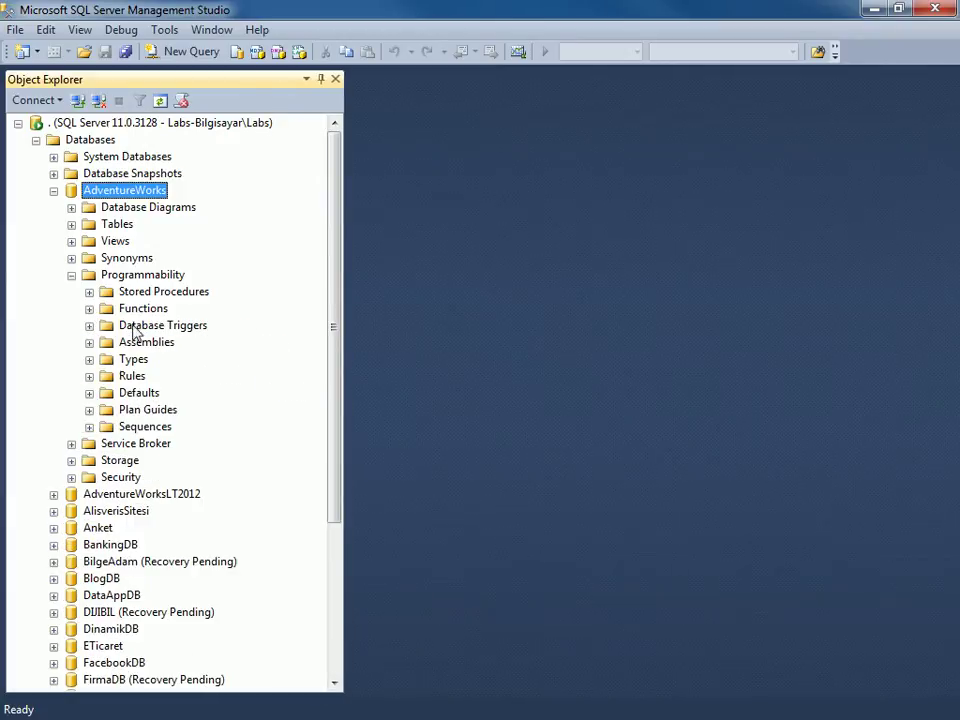
pyautogui.click(71, 274)
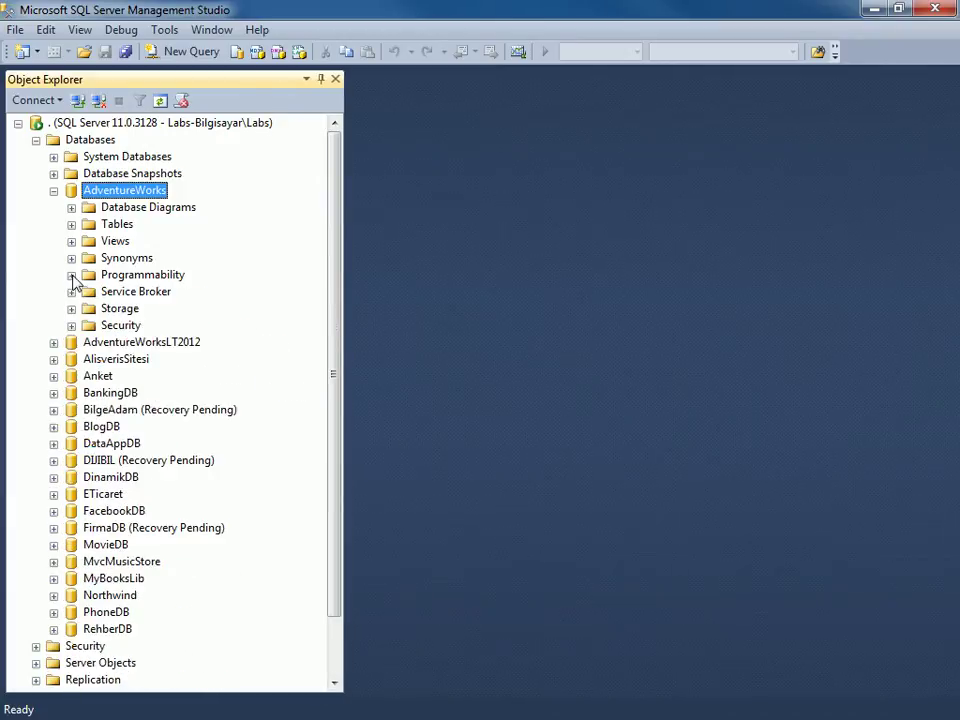
pyautogui.click(54, 191)
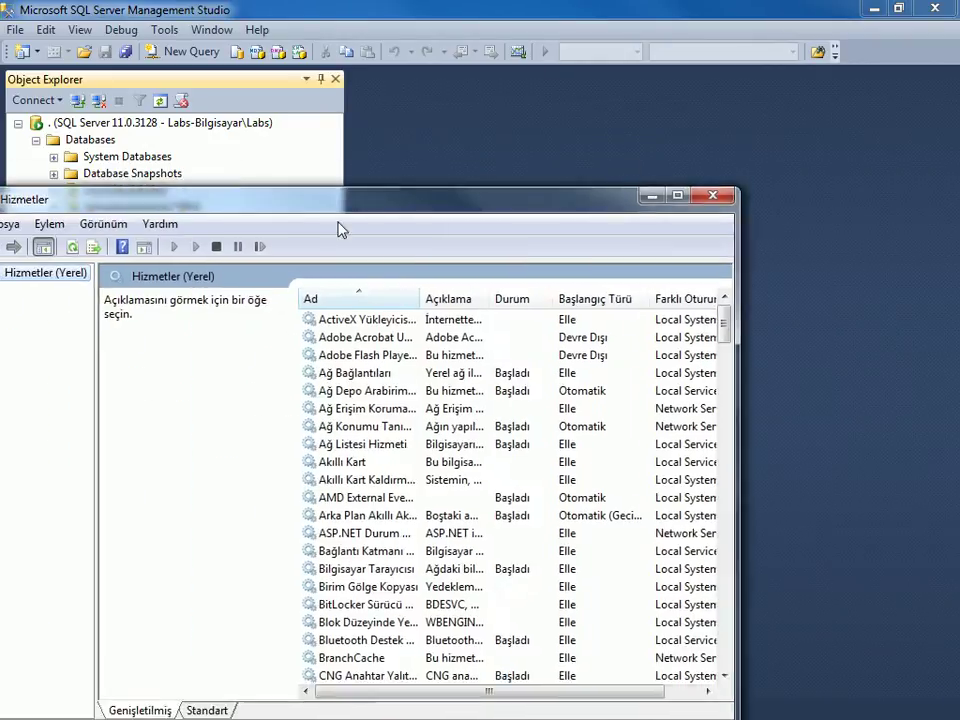
# Maximize the Windows Services window, locate the SQL Server (MSSQLSERVER) service, and widen the Ad column to fit the full service names.
pyautogui.moveTo(336, 227); pyautogui.dragTo(403, 4)
pyautogui.moveTo(439, 104); pyautogui.dragTo(582, 104)
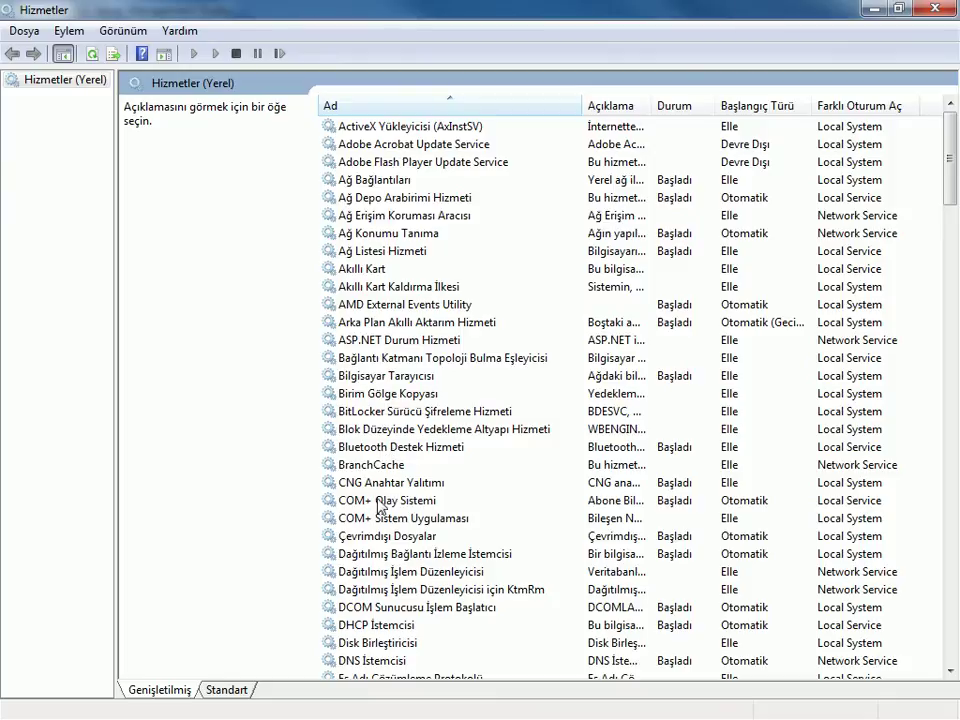
pyautogui.click(380, 501)
pyautogui.press('s')
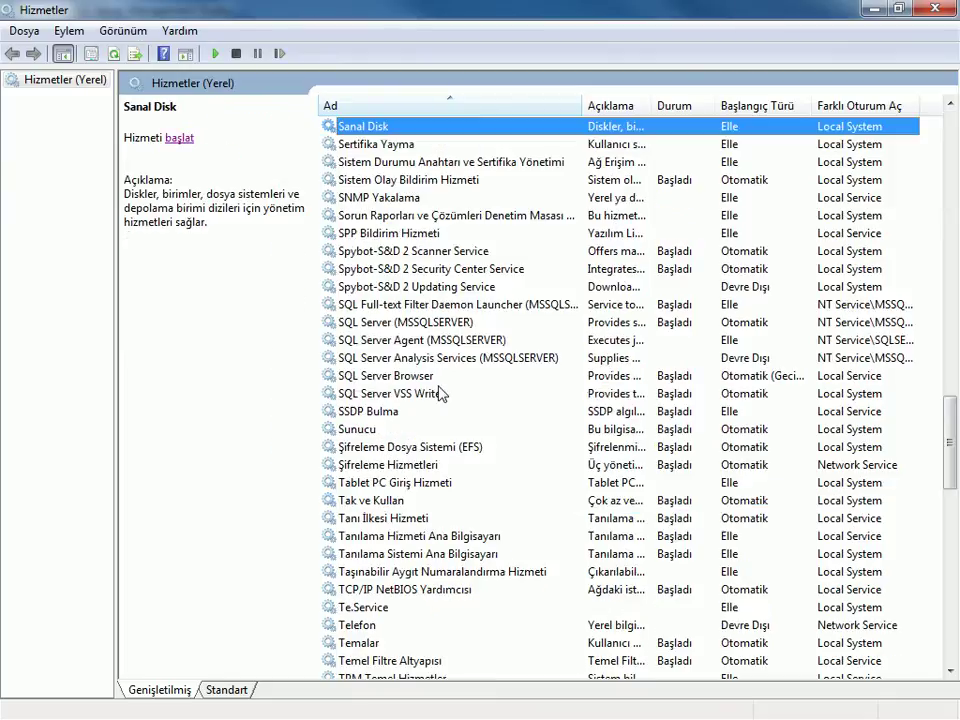
pyautogui.click(436, 324)
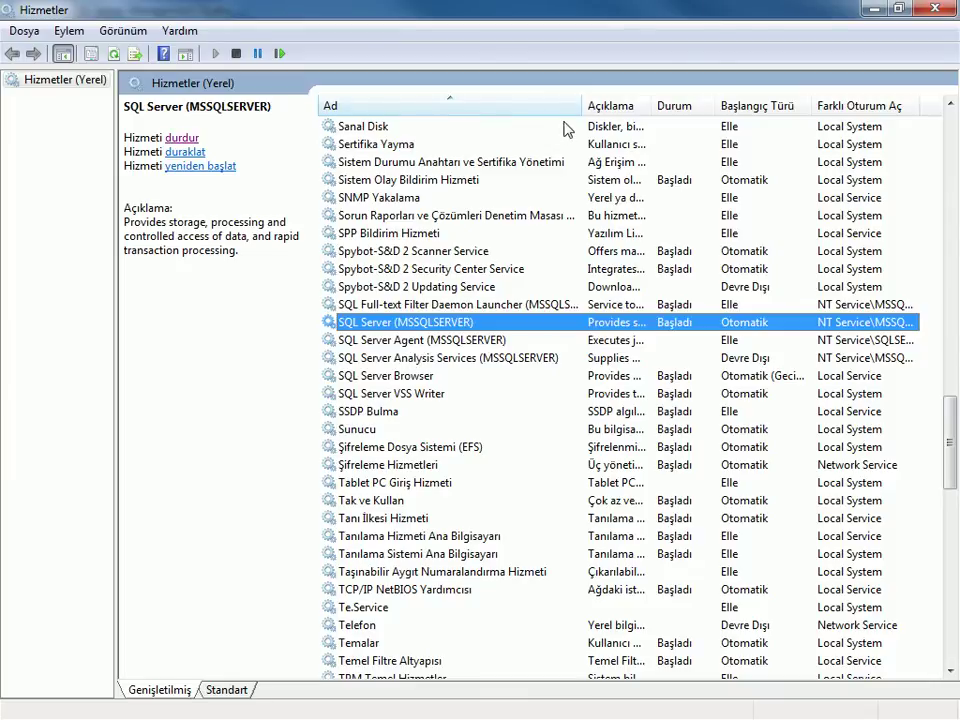
pyautogui.moveTo(580, 107); pyautogui.dragTo(623, 110)
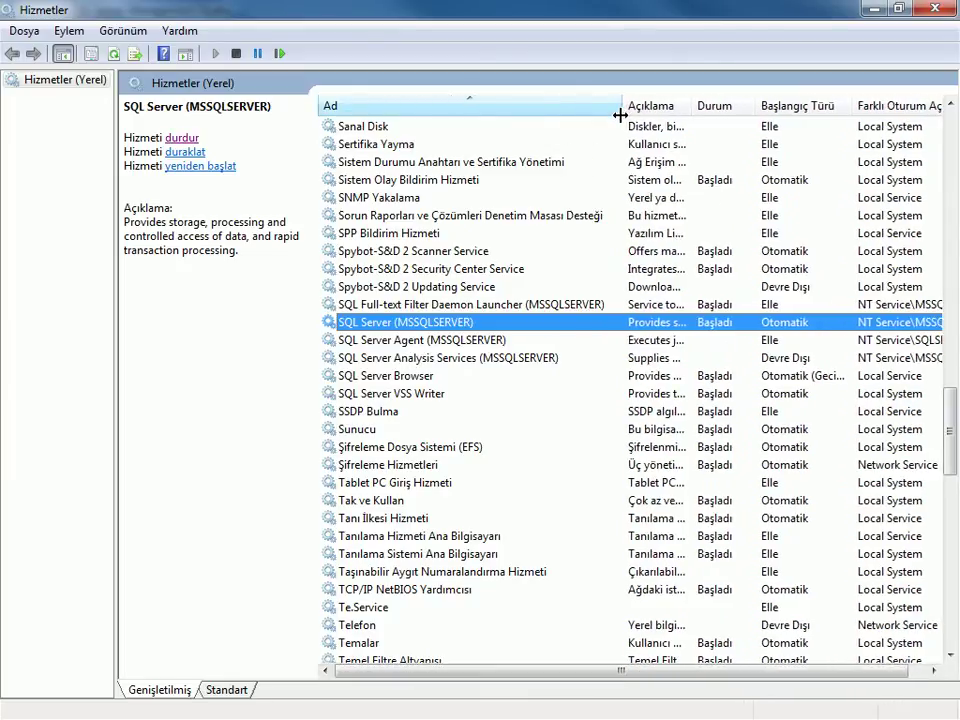
# Examine the descriptions of the SQL Full-text Filter Daemon Launcher, Analysis Services, SQL Server Agent and SQL Server services.
pyautogui.click(476, 304)
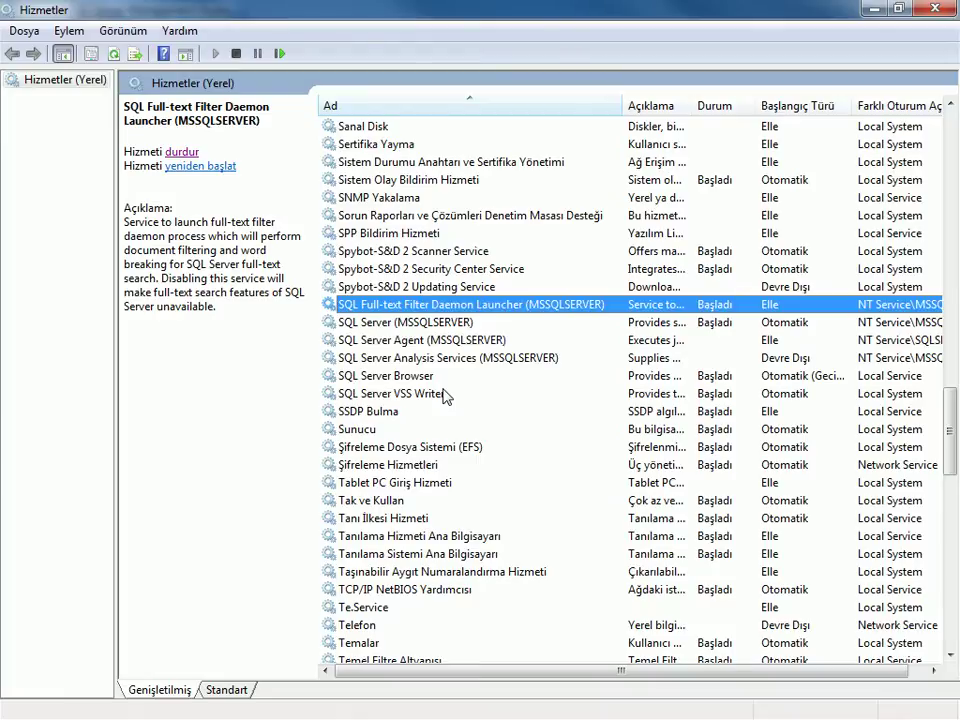
pyautogui.click(396, 358)
pyautogui.click(432, 341)
pyautogui.click(430, 323)
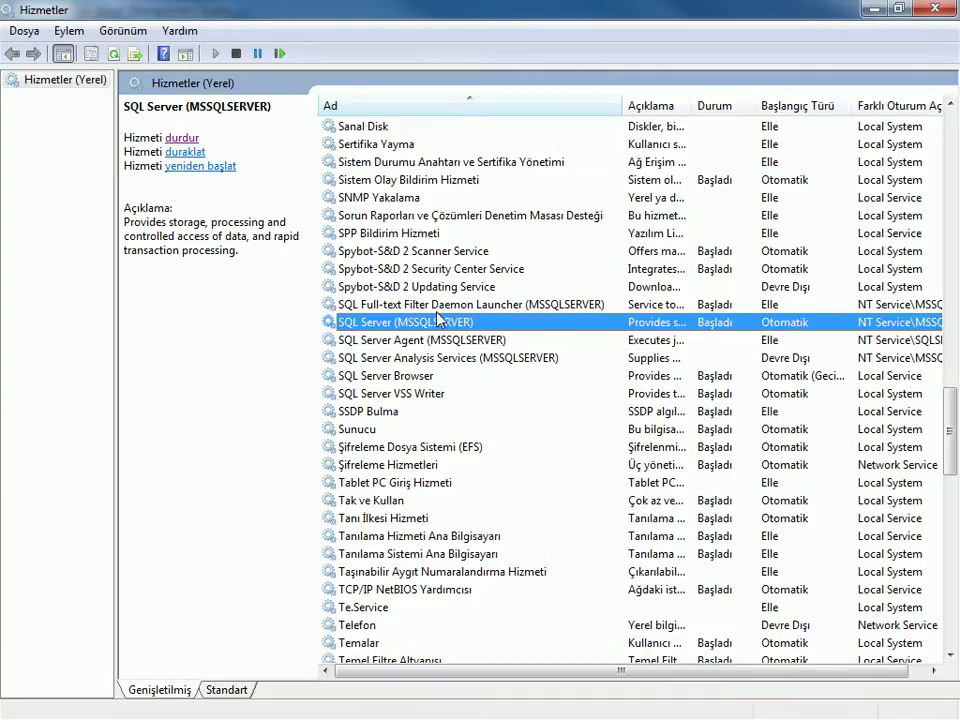
pyautogui.click(439, 306)
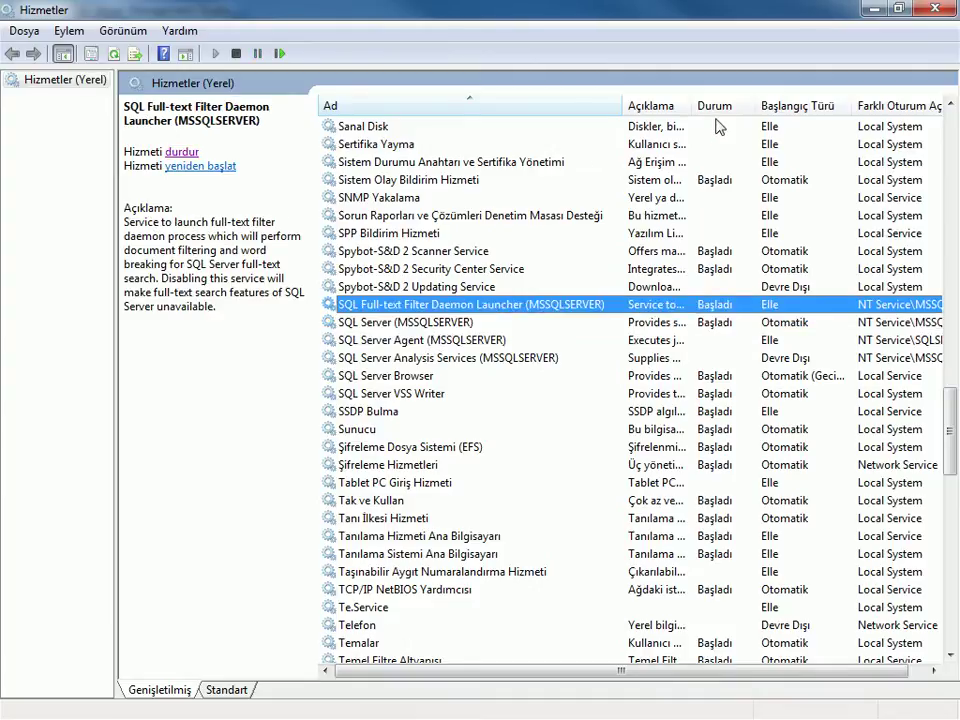
# Widen the Açıklama column, narrow the Ad column slightly, and review the SQL Server and SQL Server Agent service descriptions.
pyautogui.moveTo(690, 106); pyautogui.dragTo(803, 112)
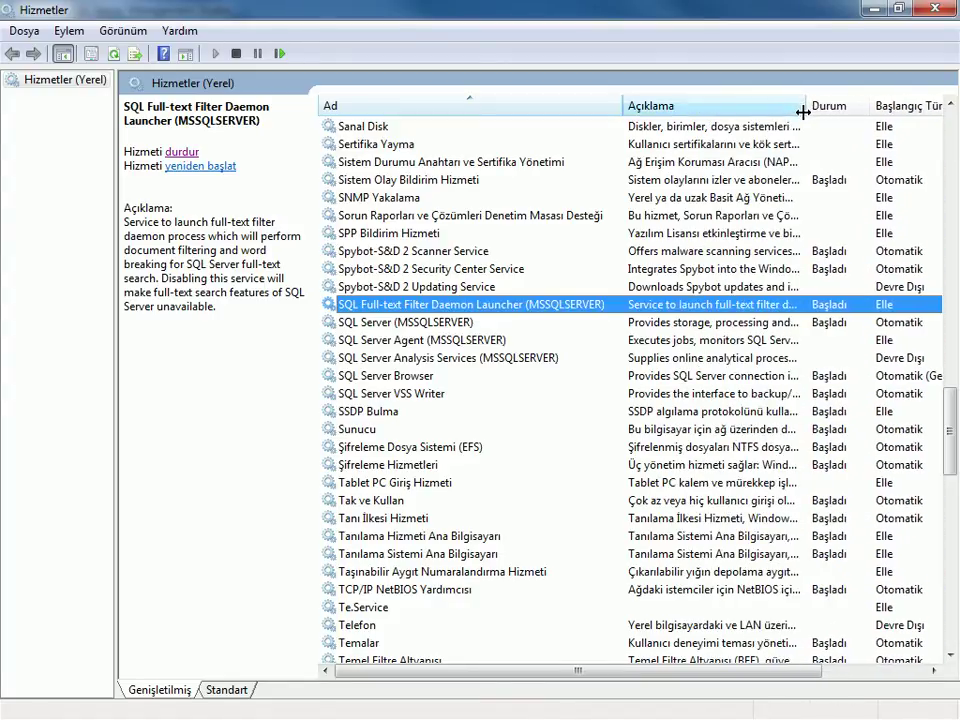
pyautogui.moveTo(624, 113)
pyautogui.mouseDown()
pyautogui.moveTo(608, 116)
pyautogui.moveTo(614, 111)
pyautogui.mouseUp()
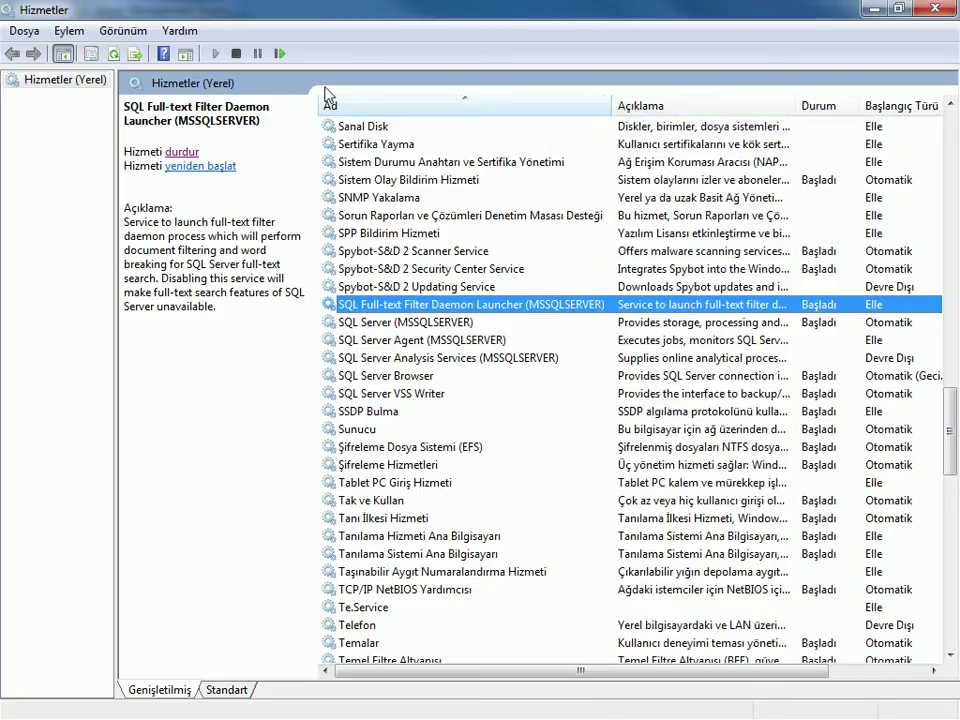
pyautogui.click(403, 323)
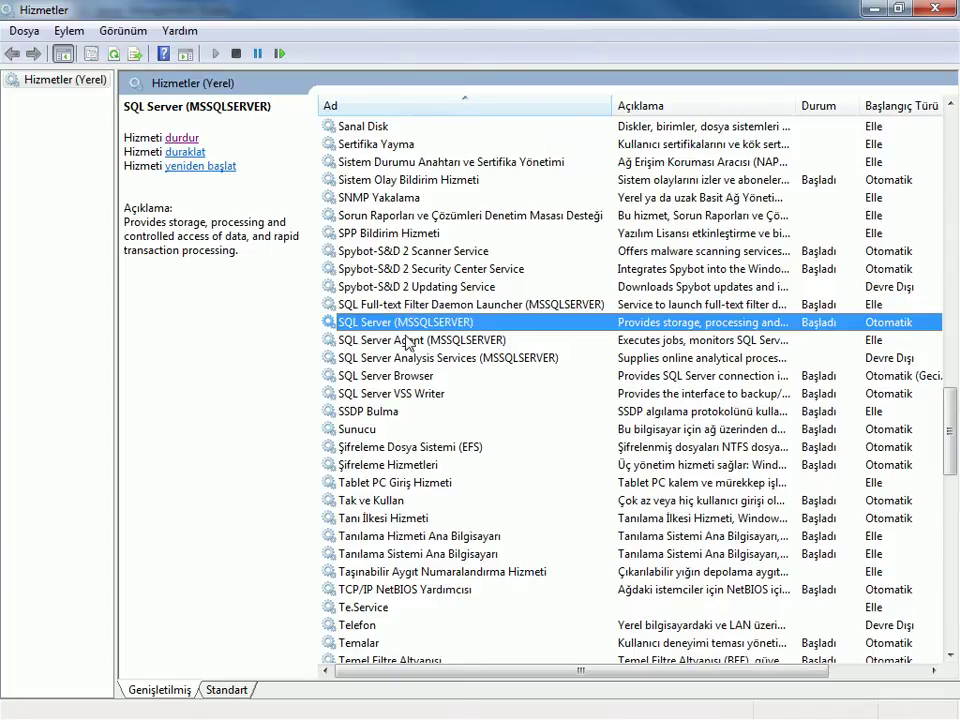
pyautogui.click(407, 339)
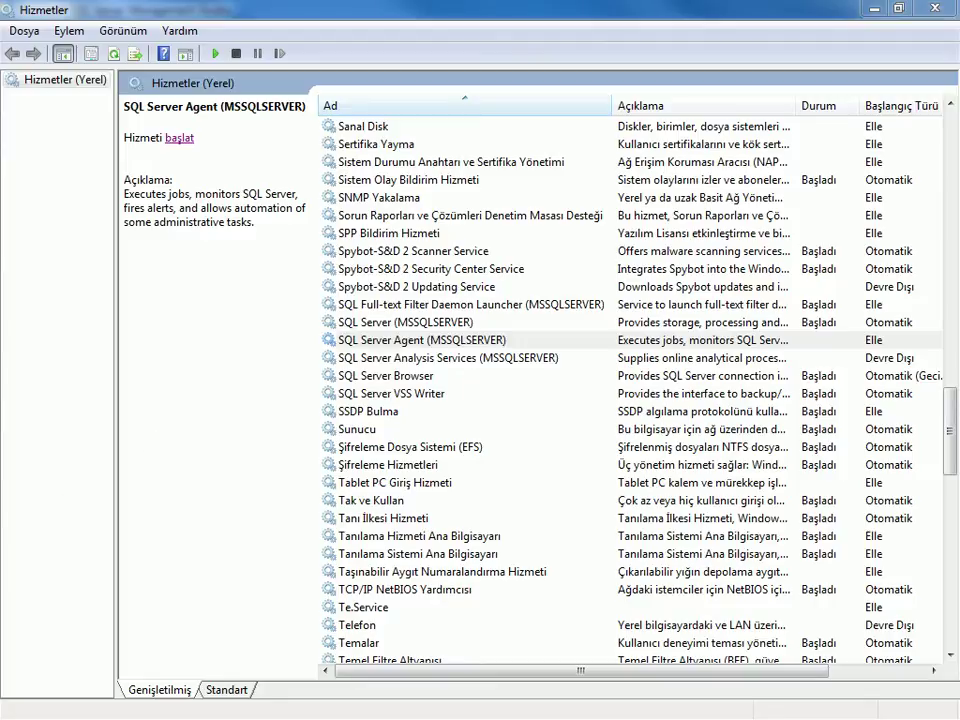
# Compare the details of the SQL Server, SQL Server Agent, VSS Writer and Full-text Filter Daemon Launcher services.
pyautogui.click(380, 324)
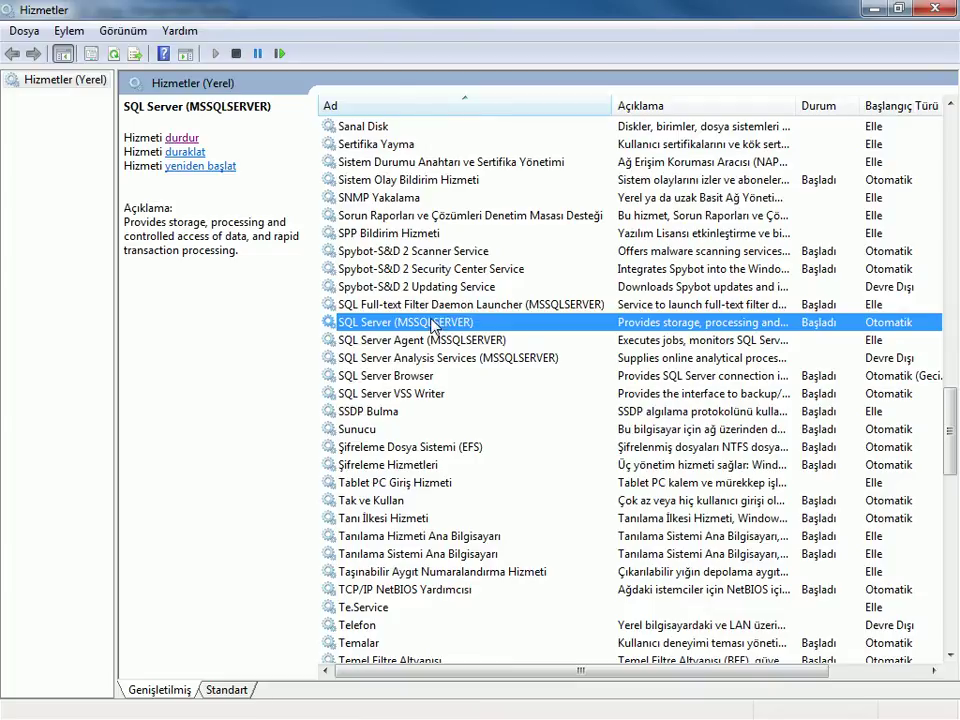
pyautogui.click(435, 340)
pyautogui.click(424, 393)
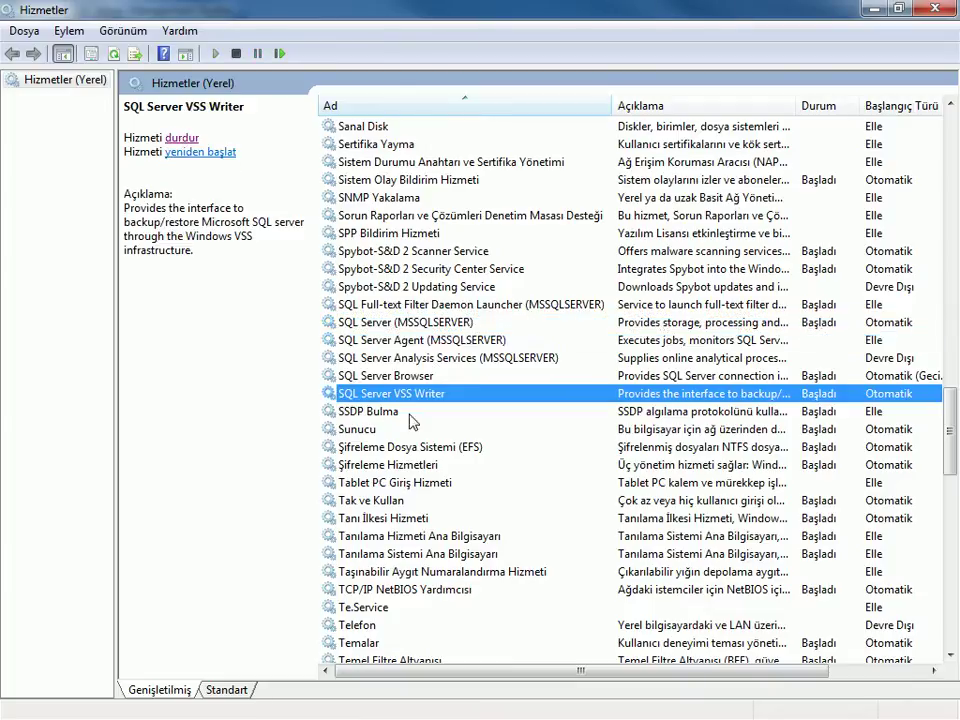
pyautogui.click(444, 312)
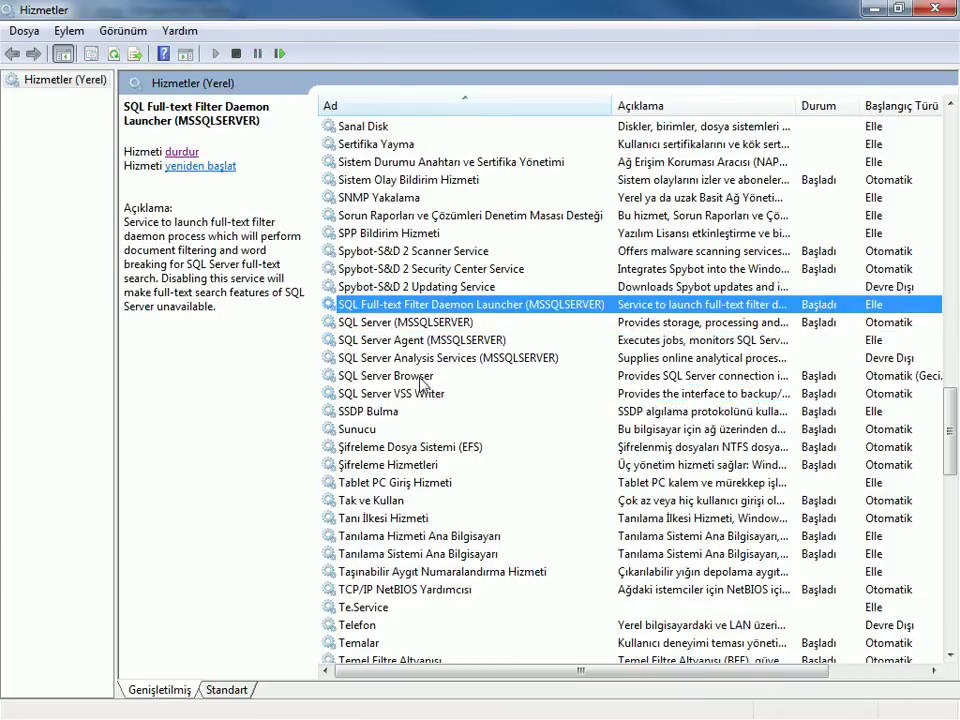
pyautogui.click(445, 323)
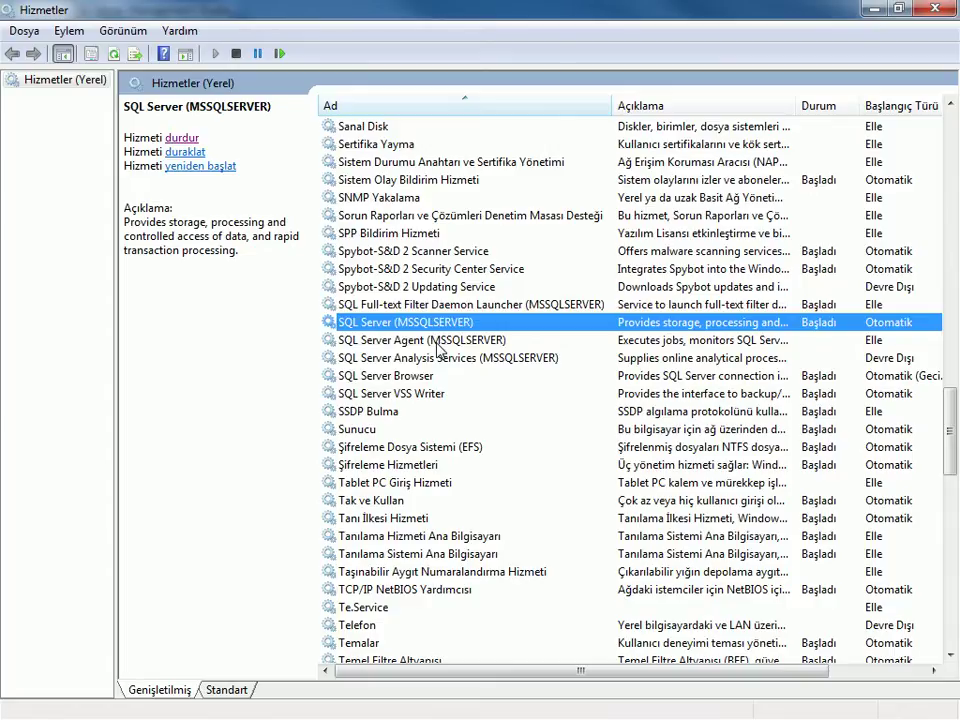
pyautogui.click(437, 343)
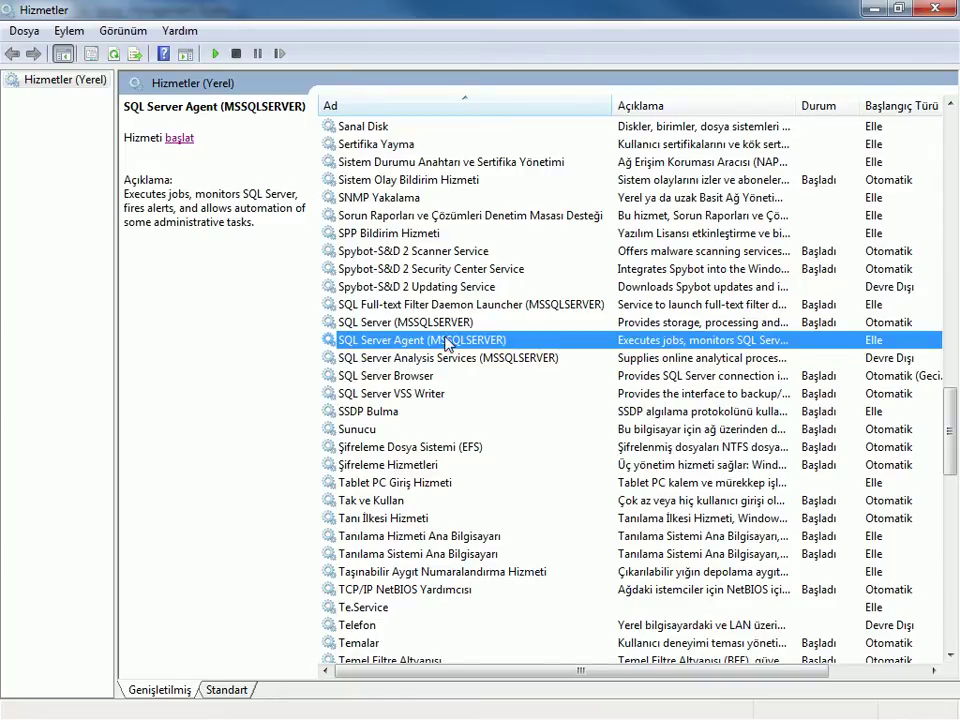
# Stop the SQL Server (MSSQLSERVER) service, switch to SQL Server Management Studio, and refresh the server in Object Explorer.
pyautogui.click(417, 325)
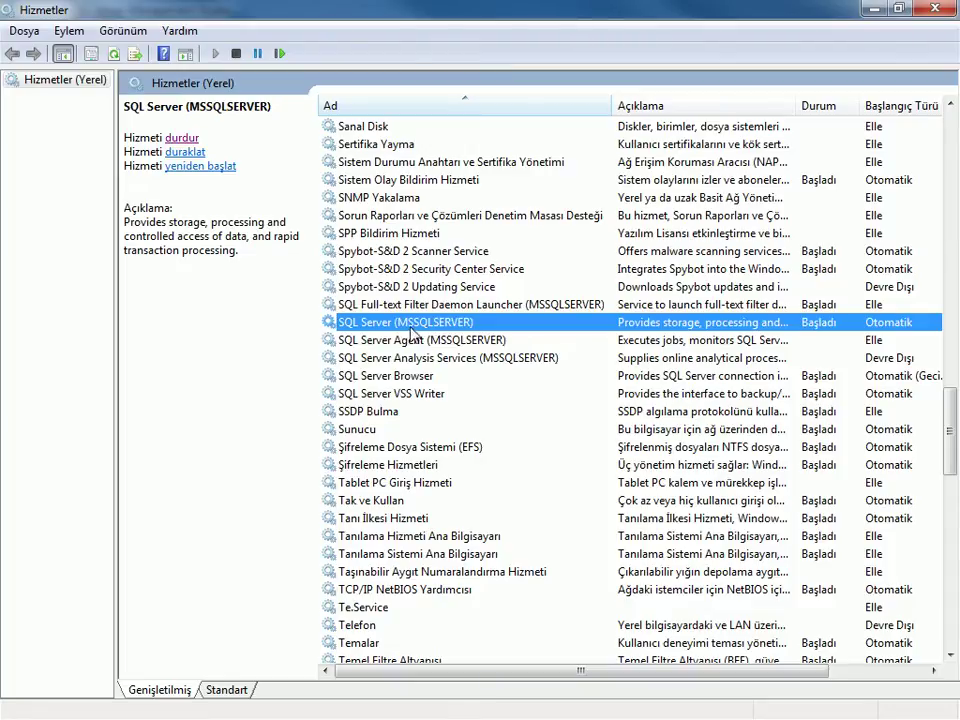
pyautogui.click(184, 139)
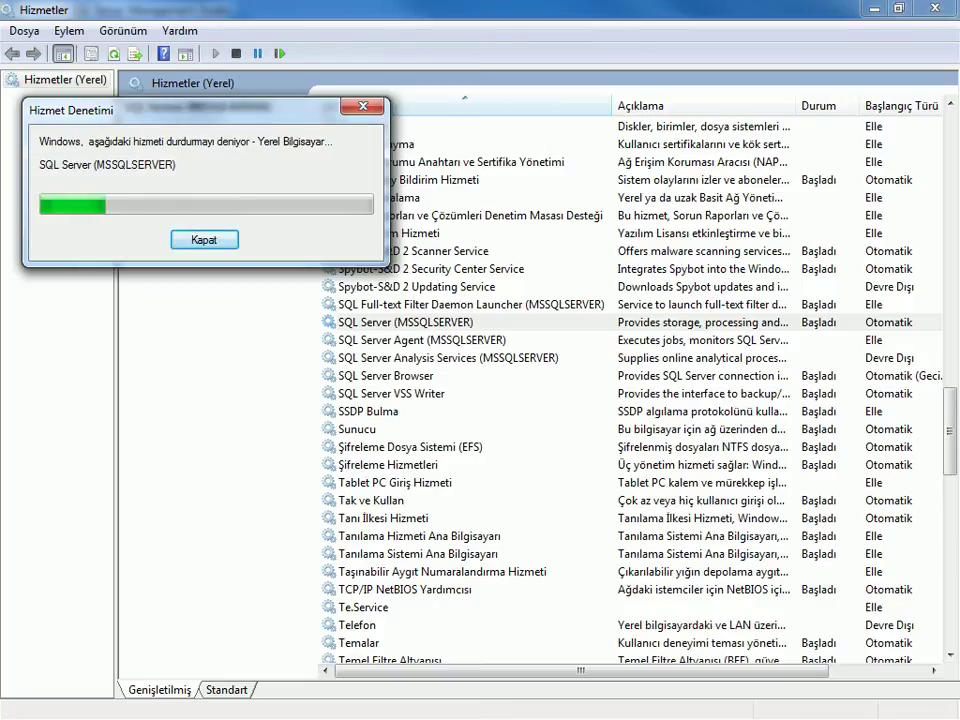
pyautogui.hotkey('alt', 'Tab')
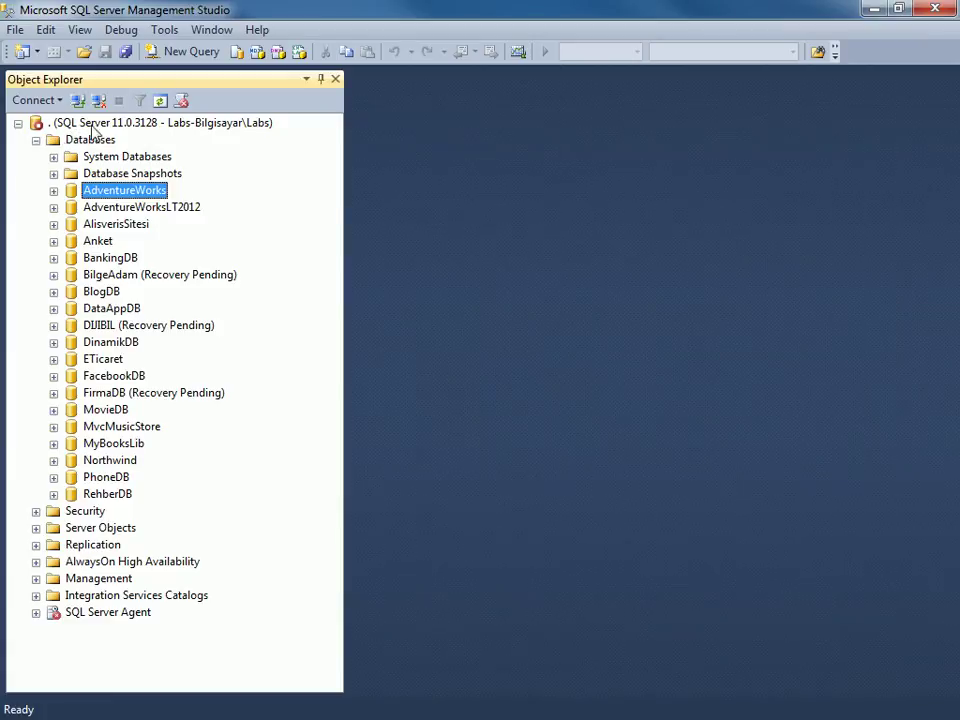
pyautogui.rightClick(82, 128)
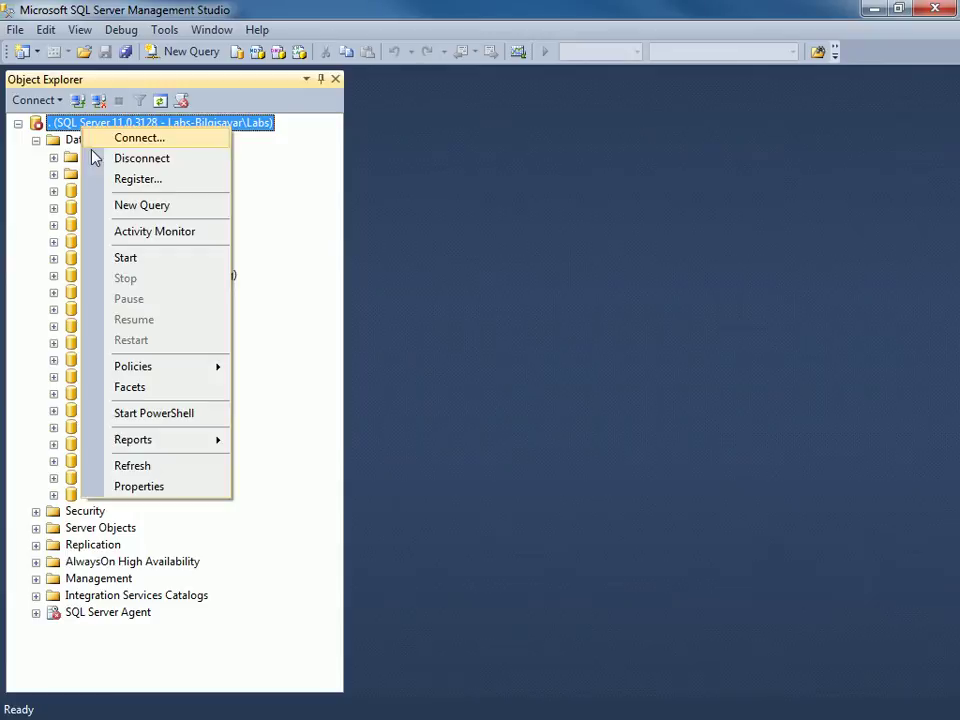
pyautogui.click(150, 466)
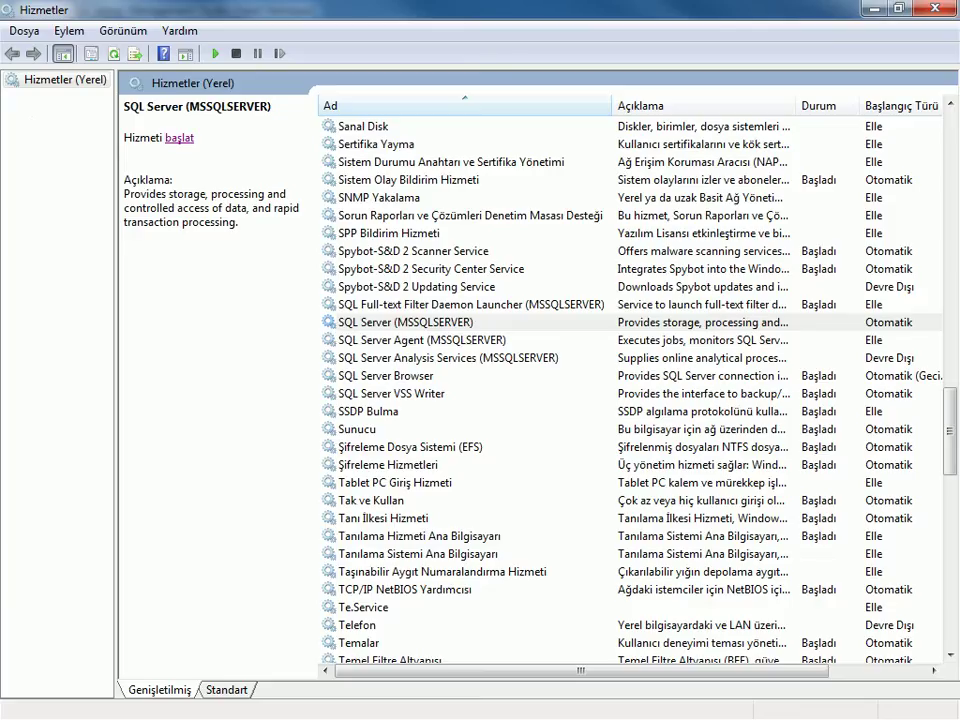
# Start the SQL Server (MSSQLSERVER) service from Windows Services and refresh the server in Management Studio's Object Explorer.
pyautogui.click(180, 139)
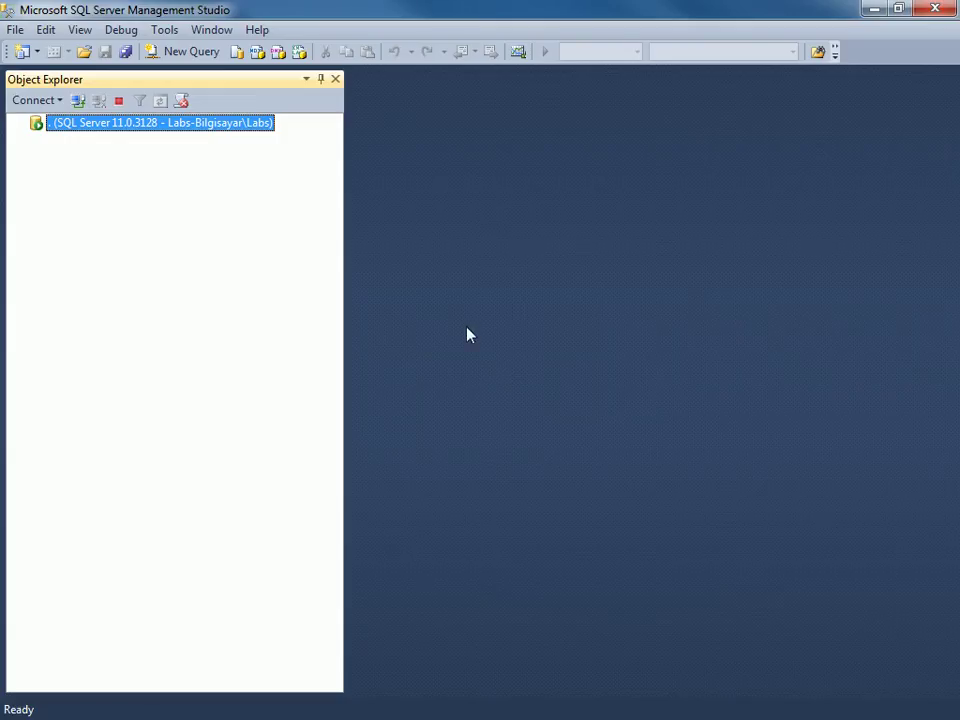
pyautogui.rightClick(67, 126)
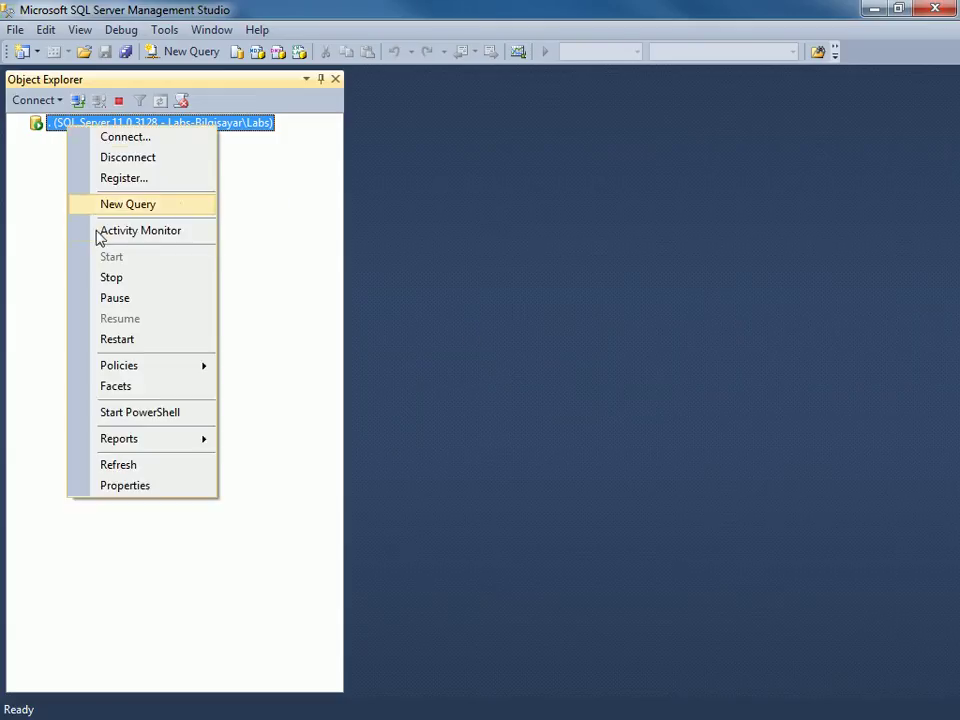
pyautogui.click(126, 465)
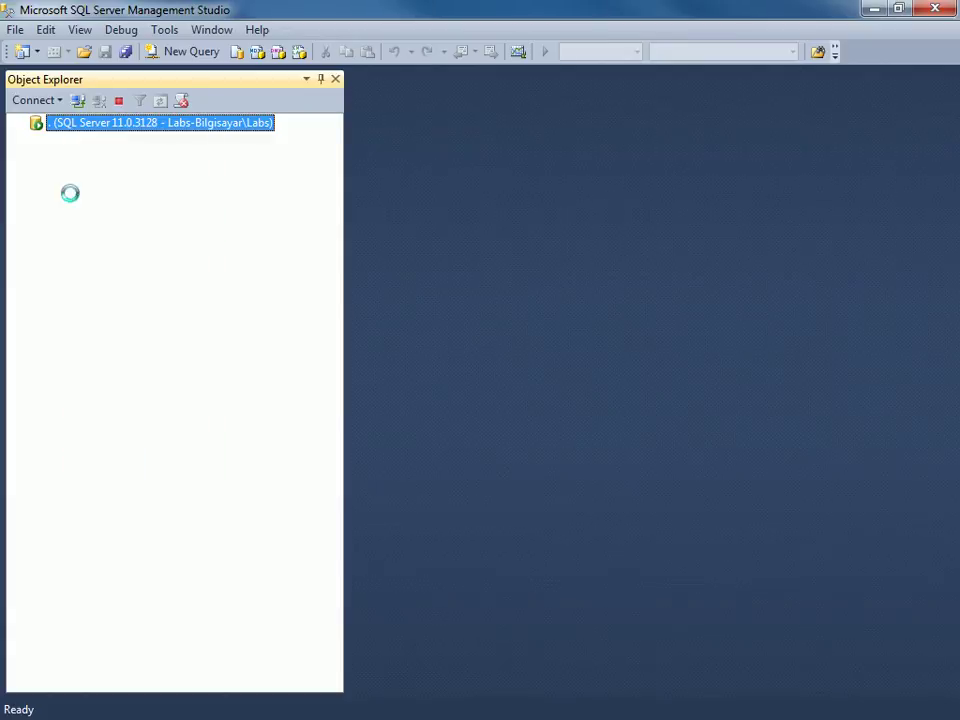
# View the stop confirmation for the server from Object Explorer without stopping the service, and refresh the server.
pyautogui.rightClick(67, 125)
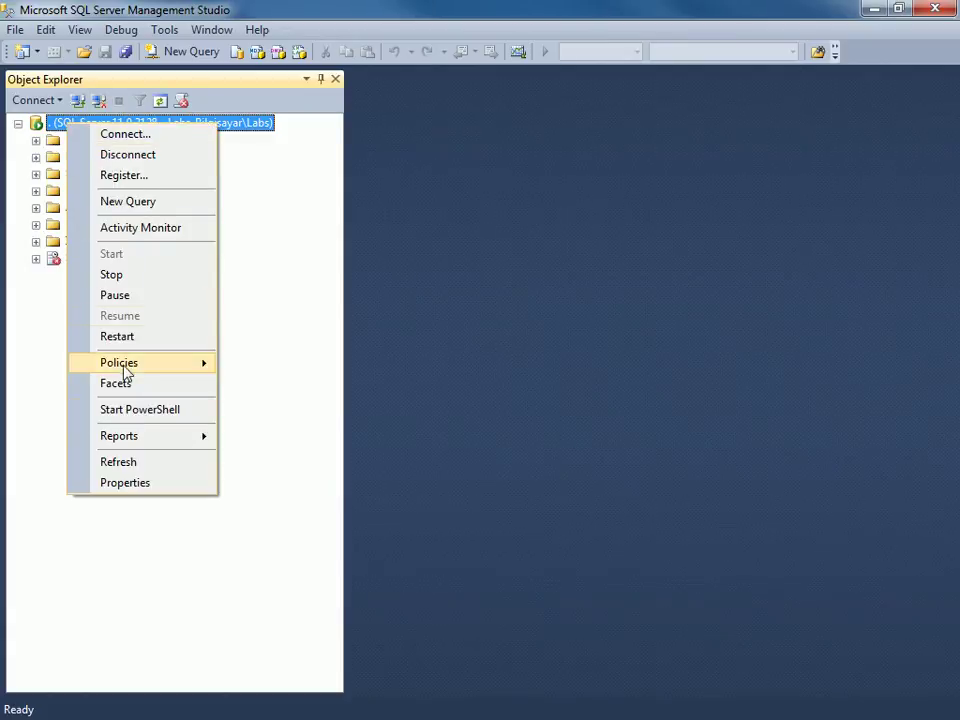
pyautogui.click(135, 278)
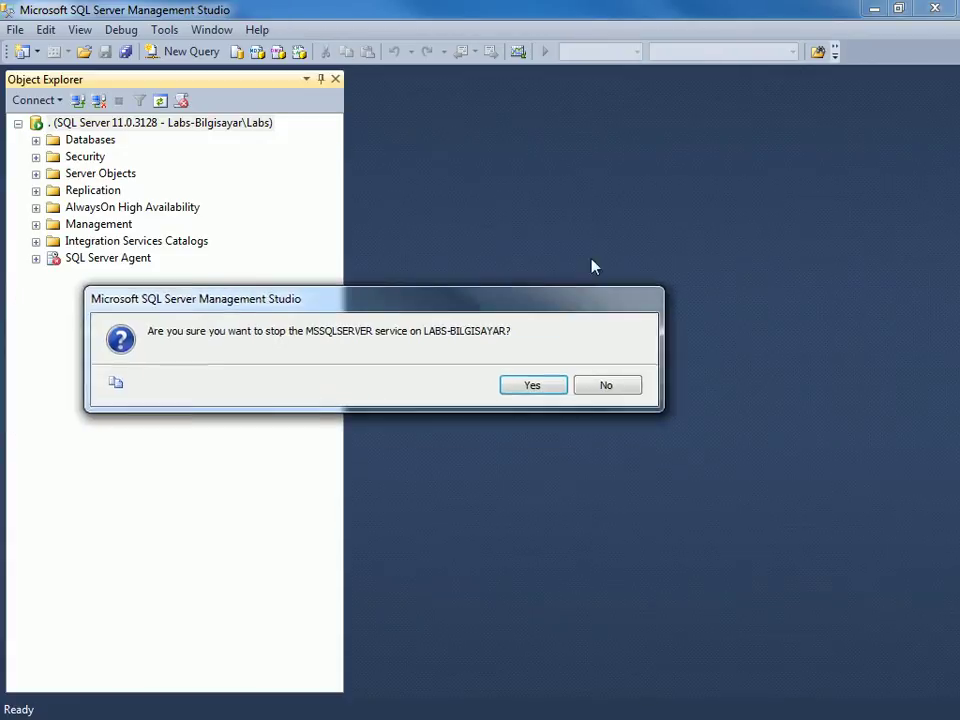
pyautogui.click(646, 287)
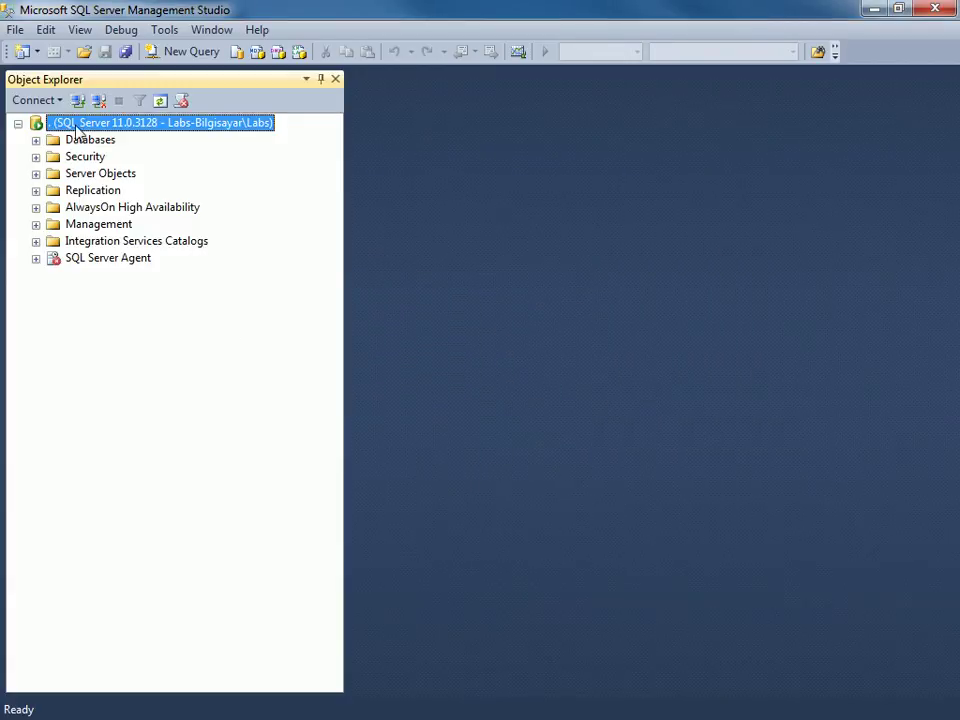
pyautogui.rightClick(62, 124)
pyautogui.click(100, 465)
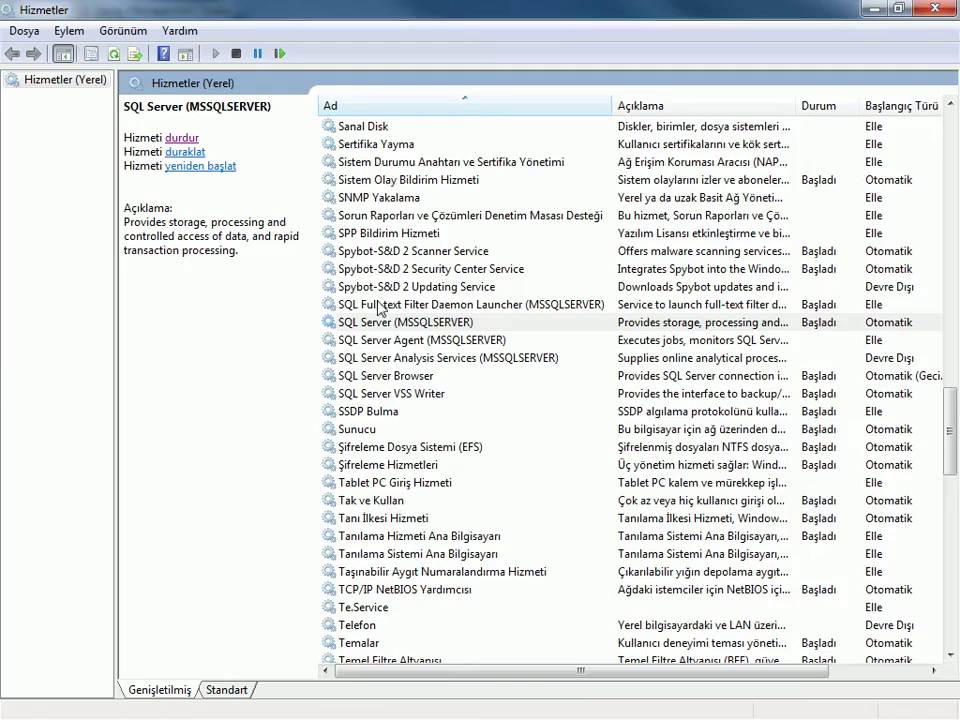
# Switch to Windows Services and check the SQL Server and SQL Server Agent services again.
pyautogui.click(400, 322)
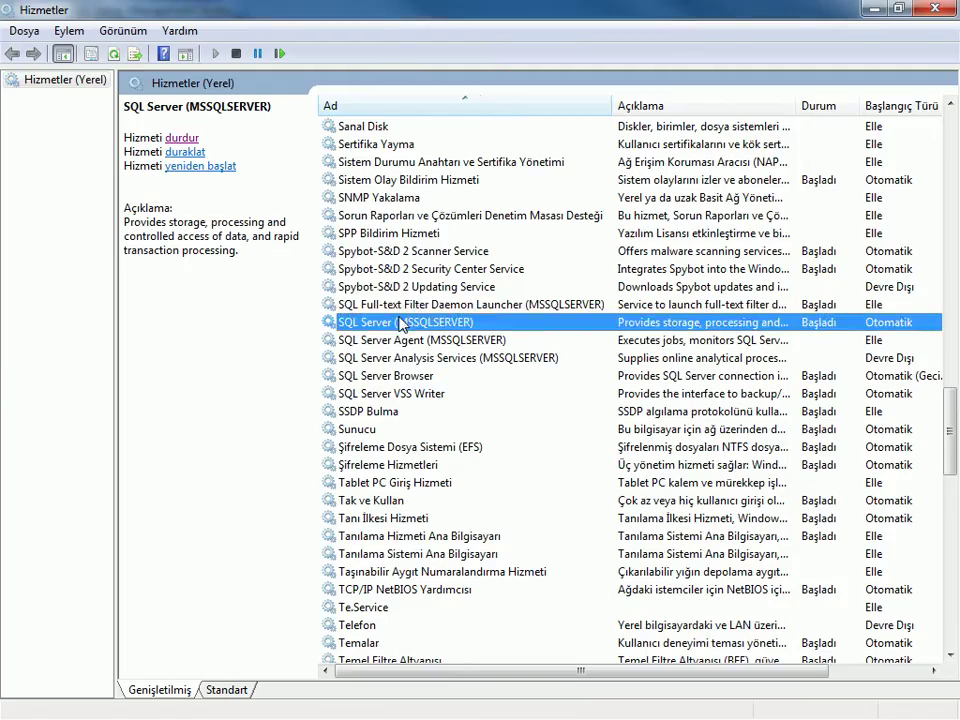
pyautogui.click(412, 340)
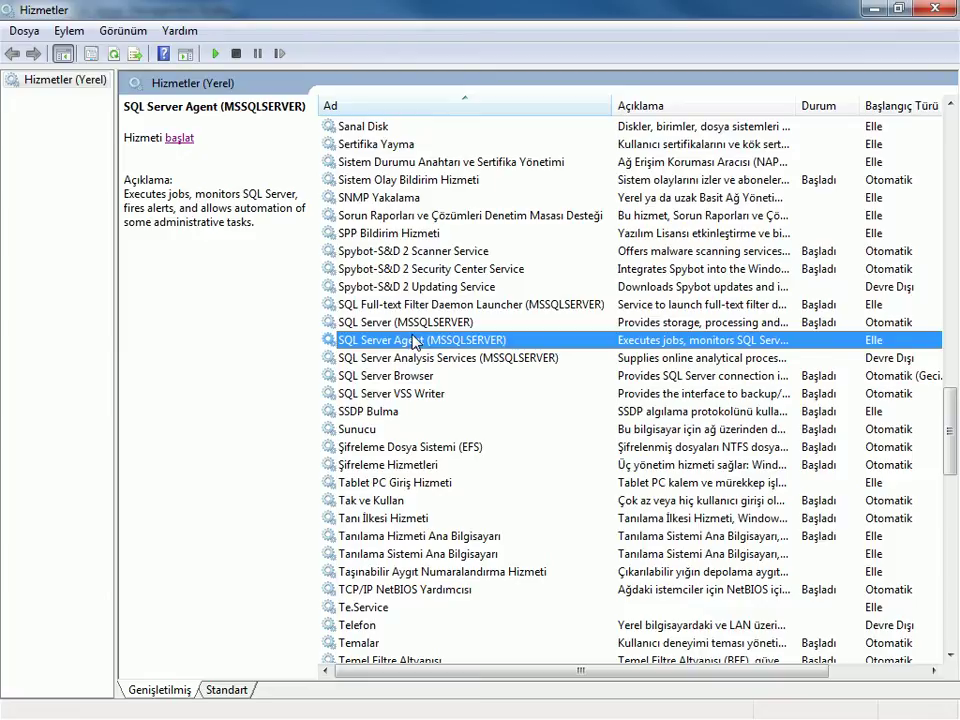
pyautogui.click(396, 324)
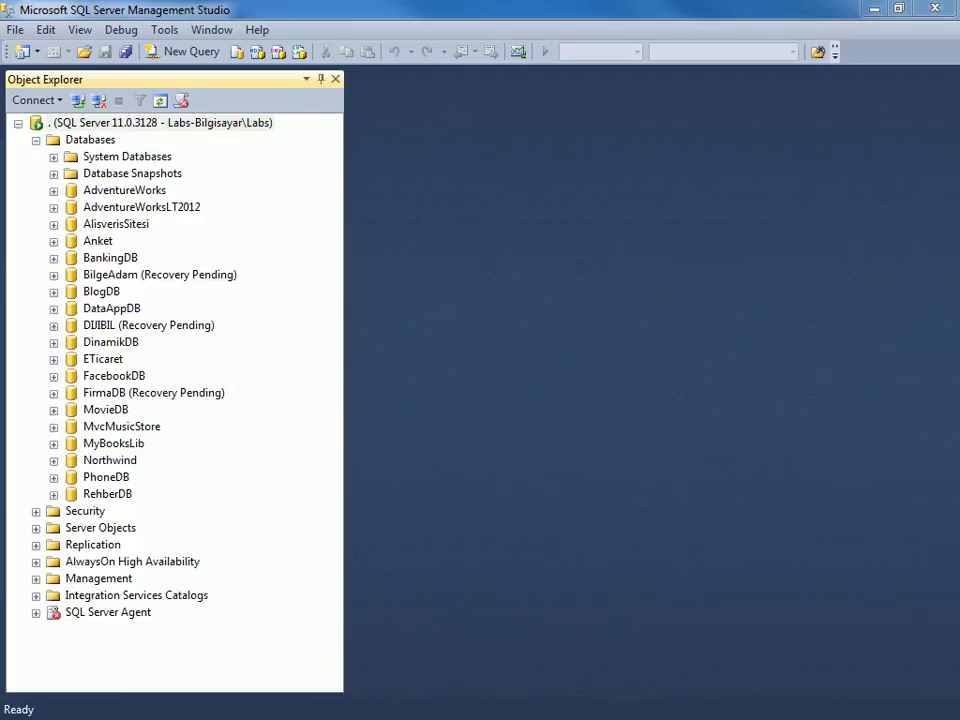
# Return to SQL Server Management Studio and select the DIJIBIL database under the server's databases.
pyautogui.click(140, 325)
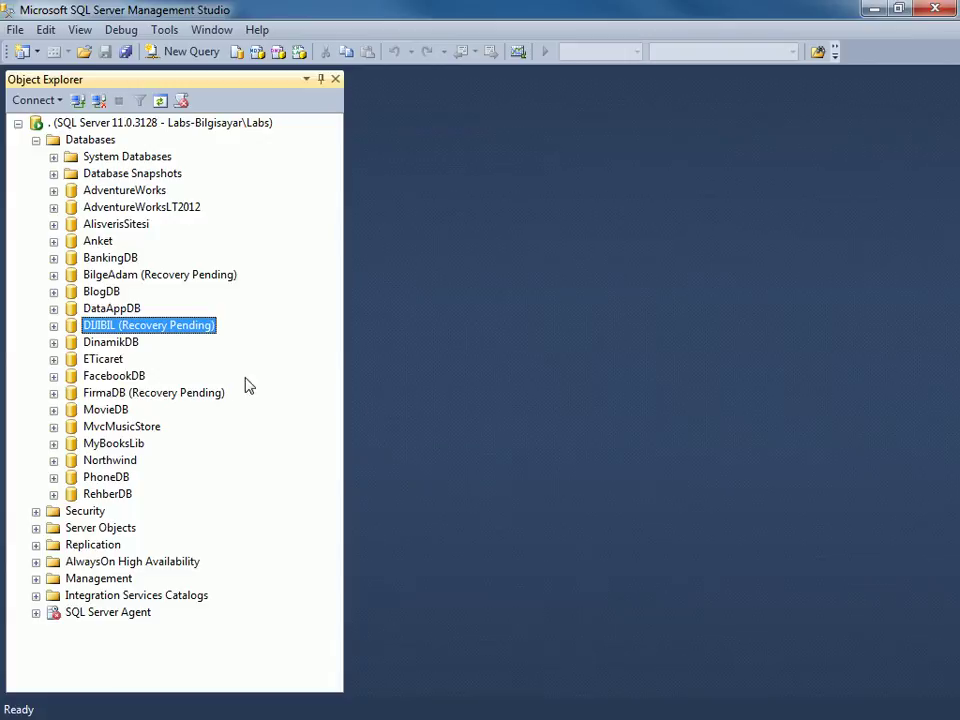
# Point out the DinamikDB, Northwind and AdventureWorks databases in Object Explorer, ending with Northwind selected.
pyautogui.click(128, 344)
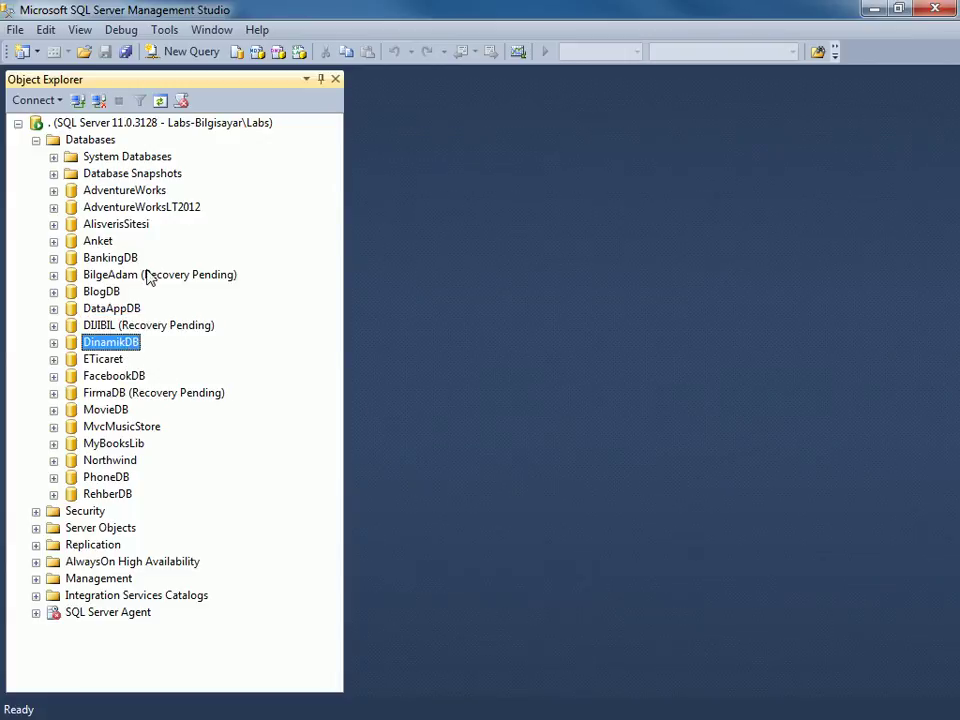
pyautogui.click(87, 466)
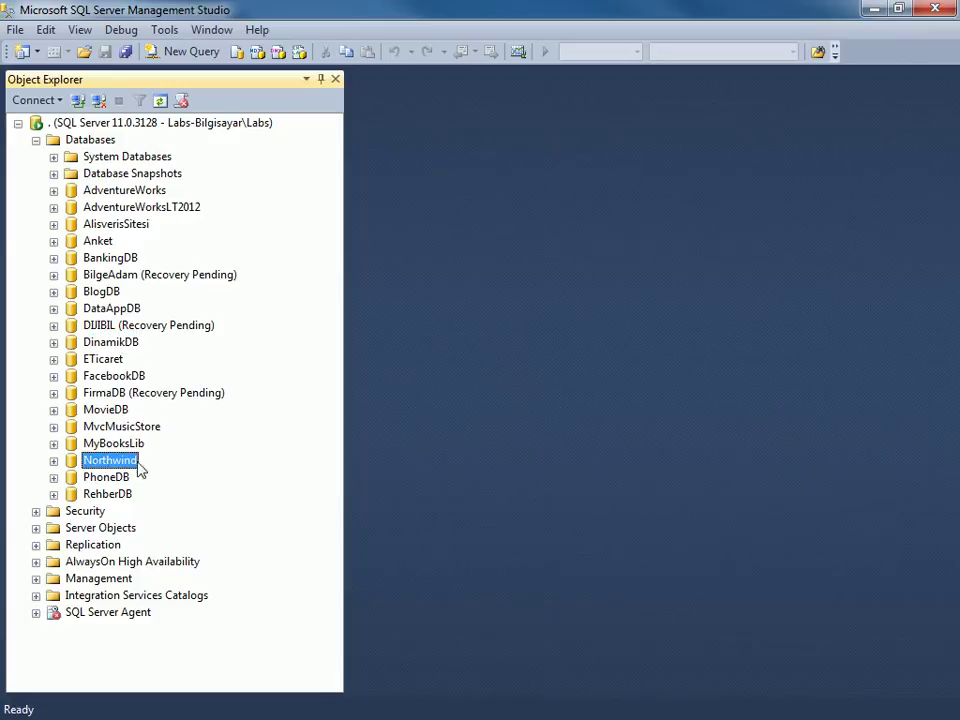
pyautogui.click(104, 195)
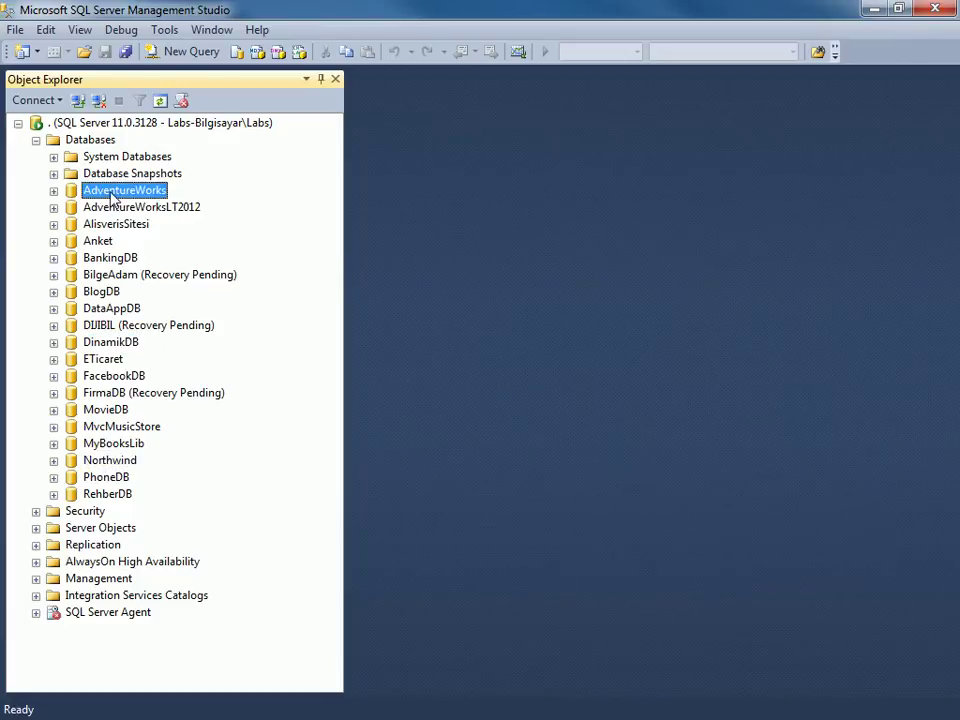
pyautogui.click(106, 463)
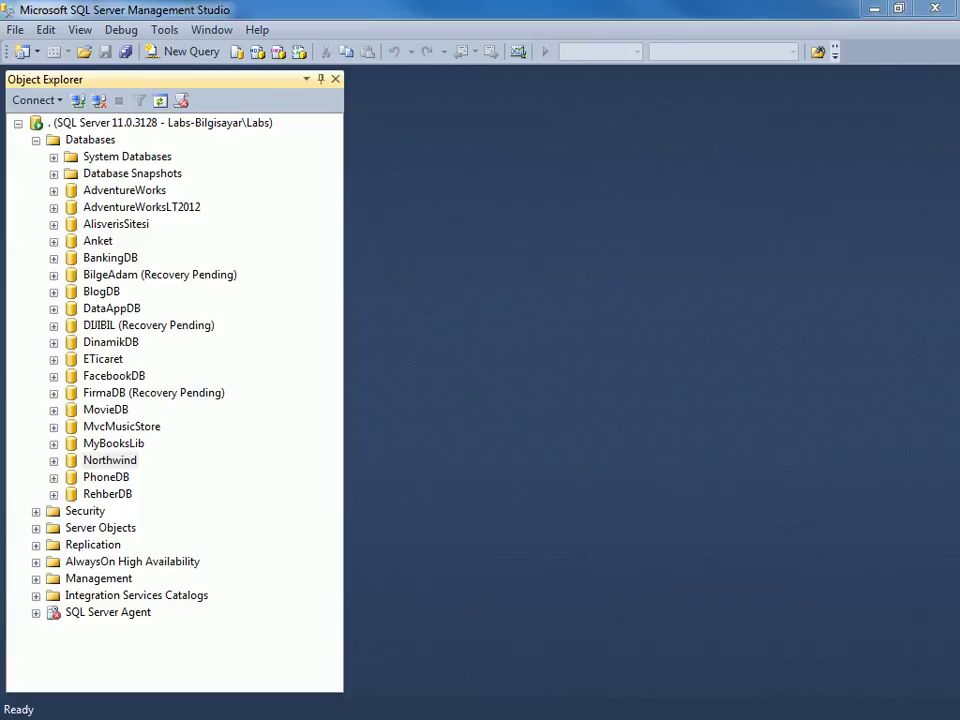
# Switch to Chrome with the msftdbprodsamples.codeplex.com page and restore its window to a smaller size over Management Studio.
pyautogui.hotkey('alt', 'Tab')
pyautogui.moveTo(375, 245); pyautogui.dragTo(533, 17)
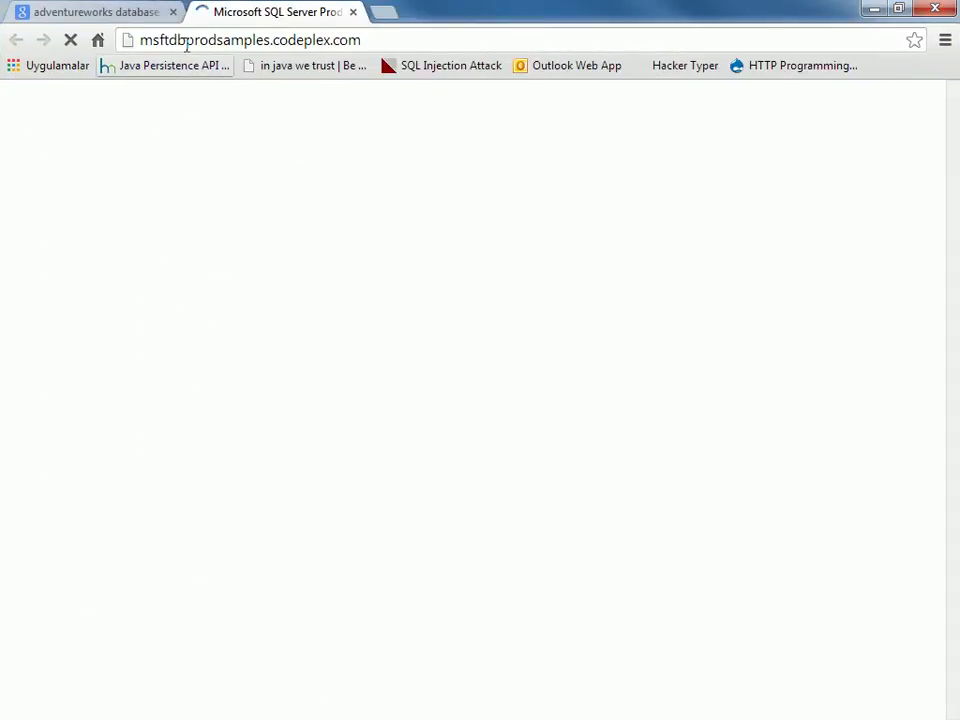
pyautogui.click(186, 44)
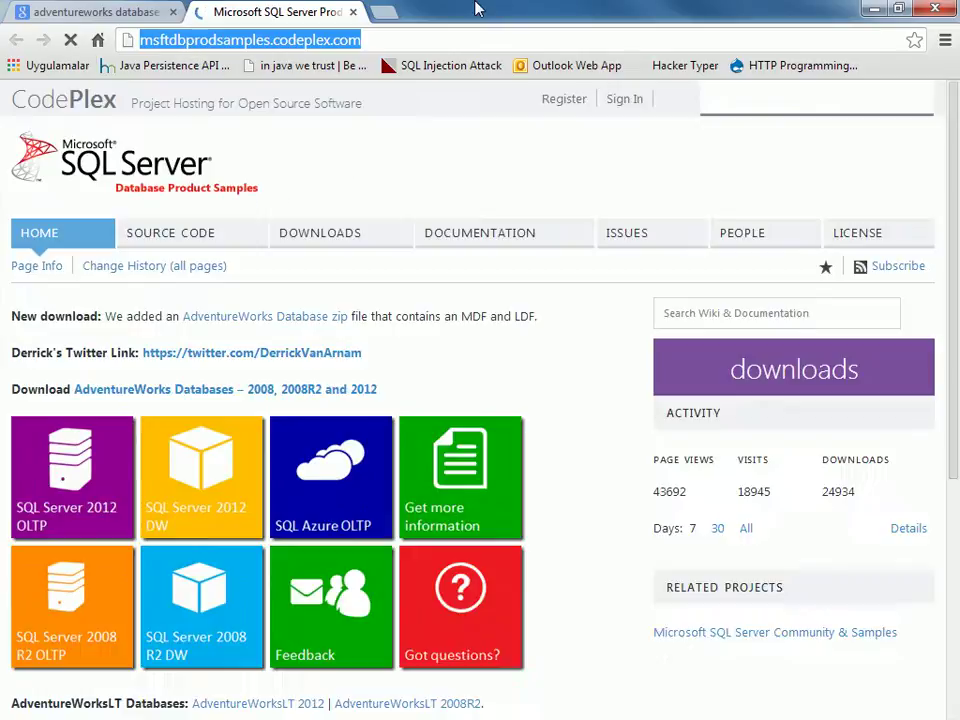
pyautogui.moveTo(476, 9); pyautogui.dragTo(454, 43)
pyautogui.moveTo(681, 108); pyautogui.dragTo(880, 108)
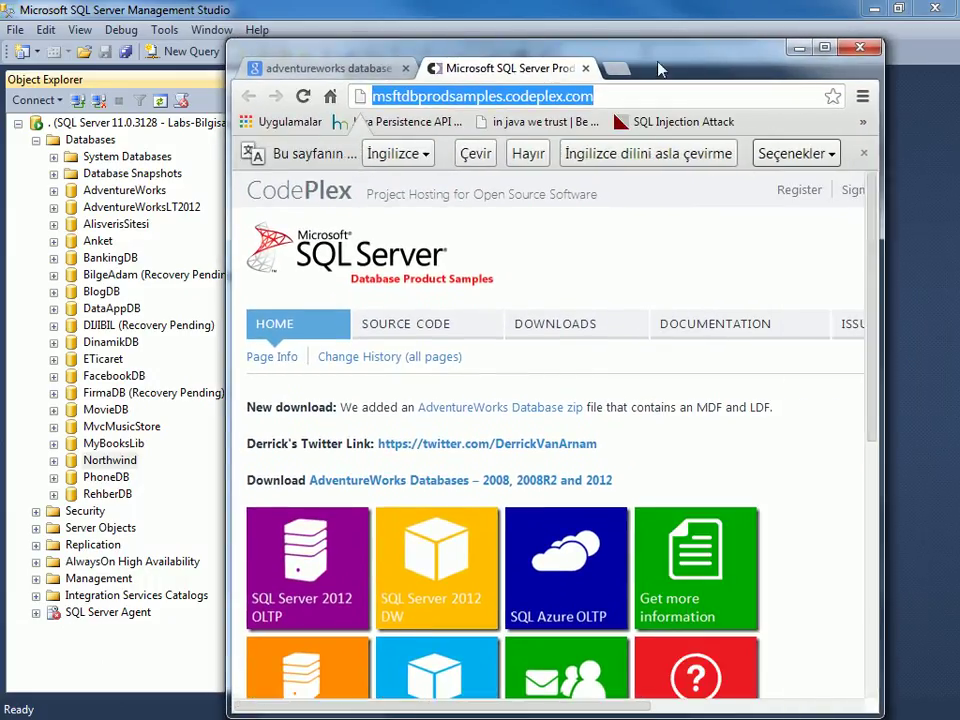
pyautogui.moveTo(222, 110); pyautogui.dragTo(48, 110)
pyautogui.moveTo(477, 72); pyautogui.dragTo(499, 60)
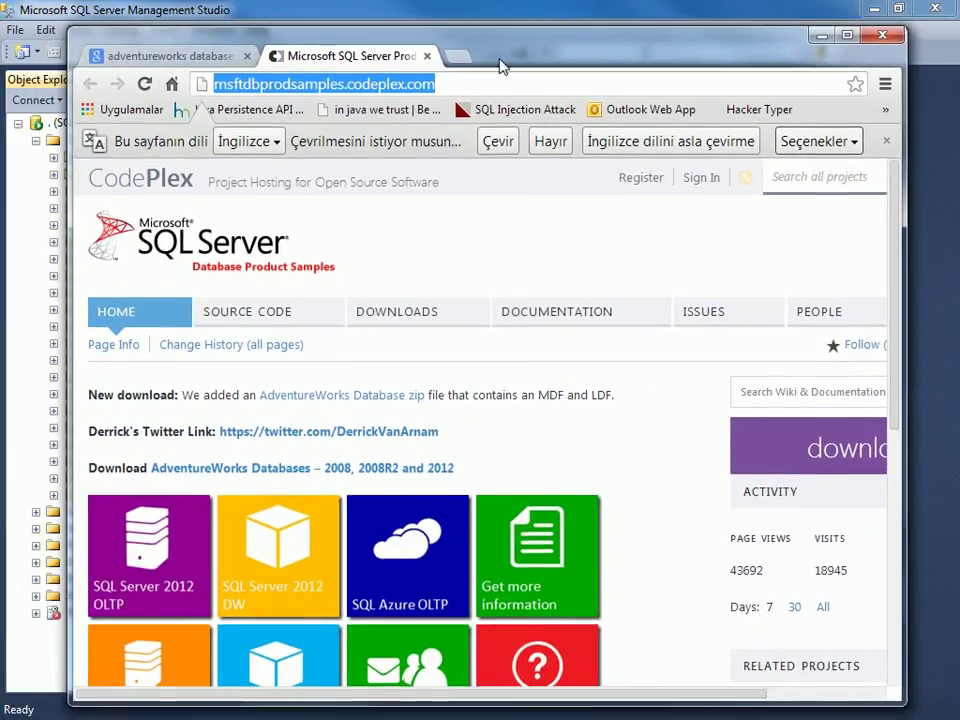
# Widen the browser window to fit the whole page and look over the AdventureWorks sample database links on the home page.
pyautogui.click(522, 454)
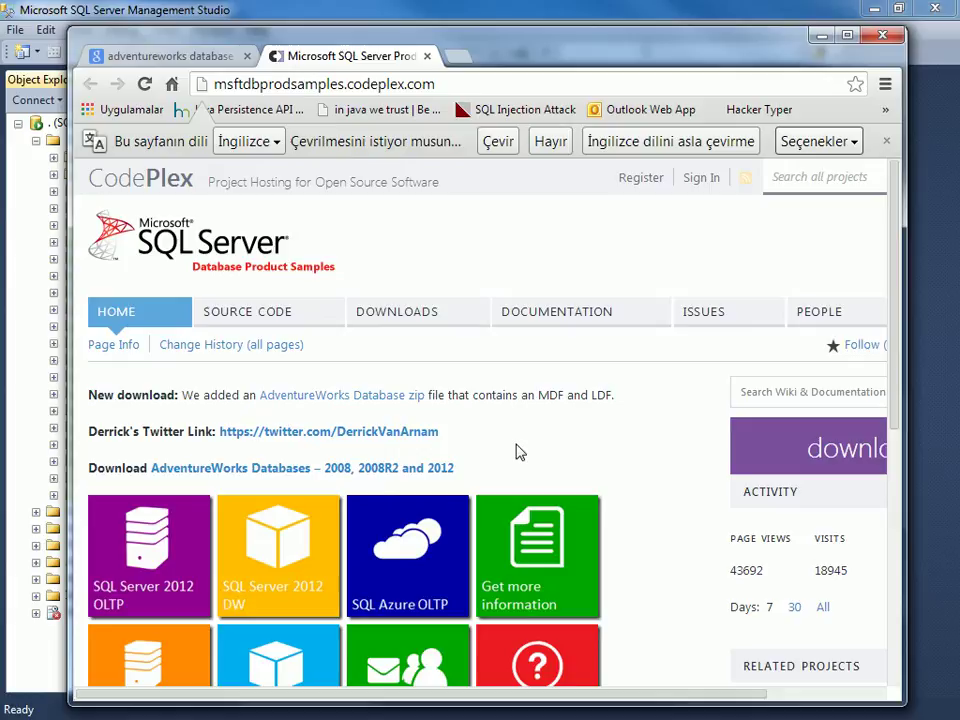
pyautogui.scroll(-1, 530, 431)
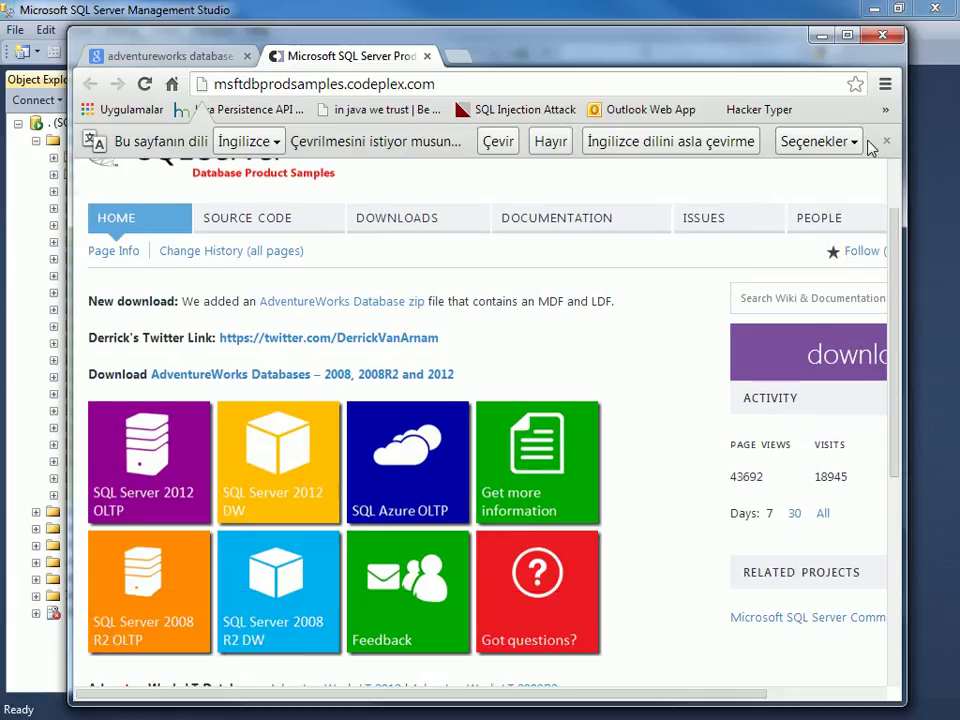
pyautogui.moveTo(904, 140); pyautogui.dragTo(953, 139)
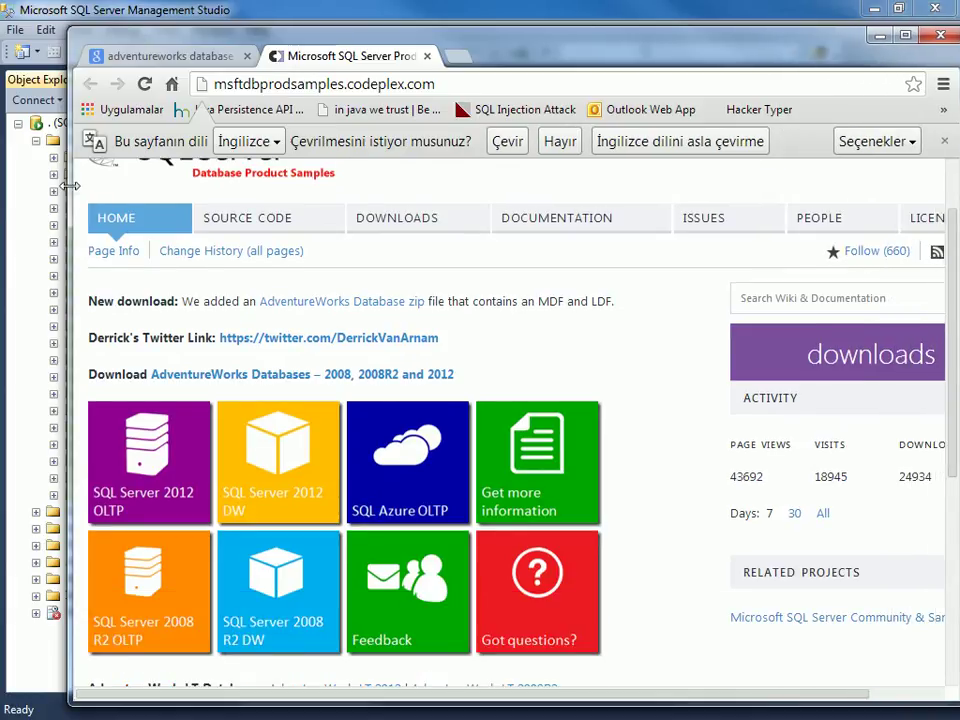
pyautogui.moveTo(68, 193); pyautogui.dragTo(0, 193)
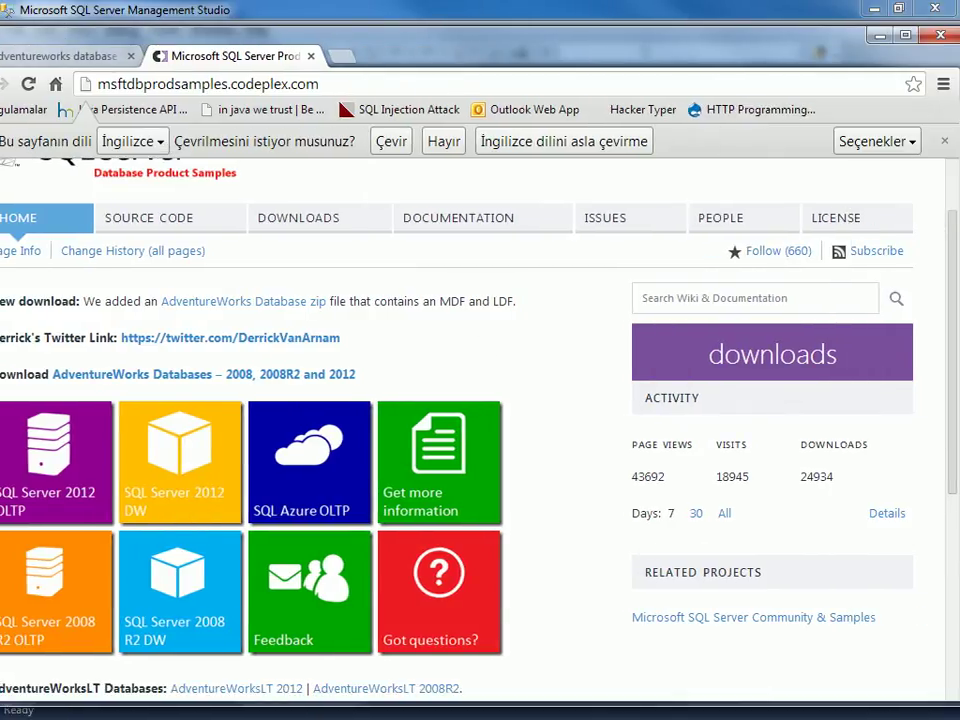
pyautogui.moveTo(3, 84); pyautogui.dragTo(30, 110)
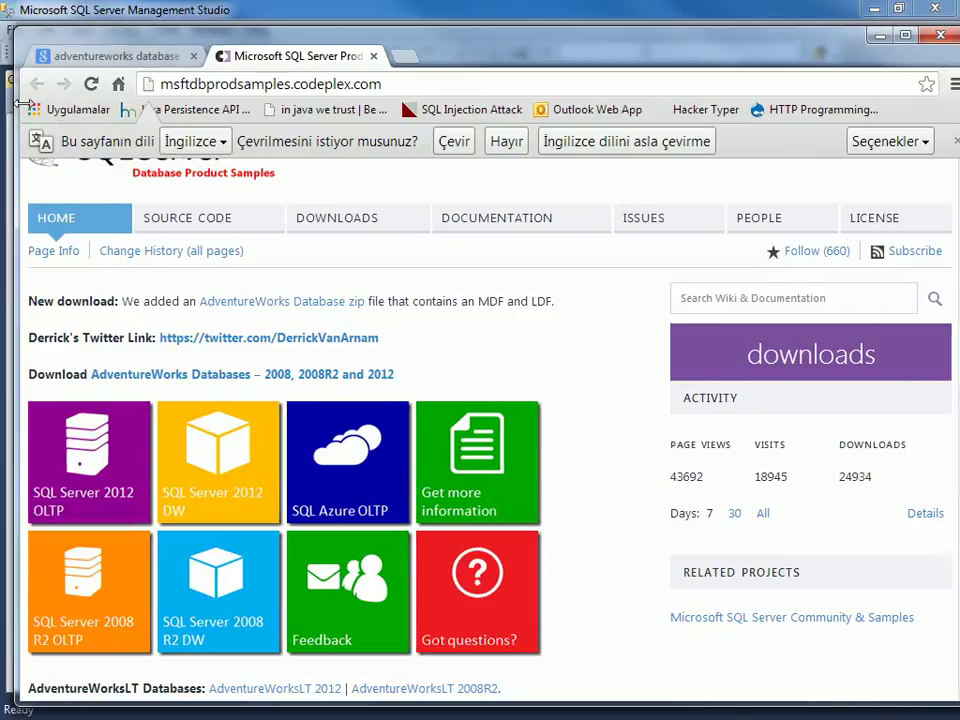
pyautogui.scroll(-2, 441, 319)
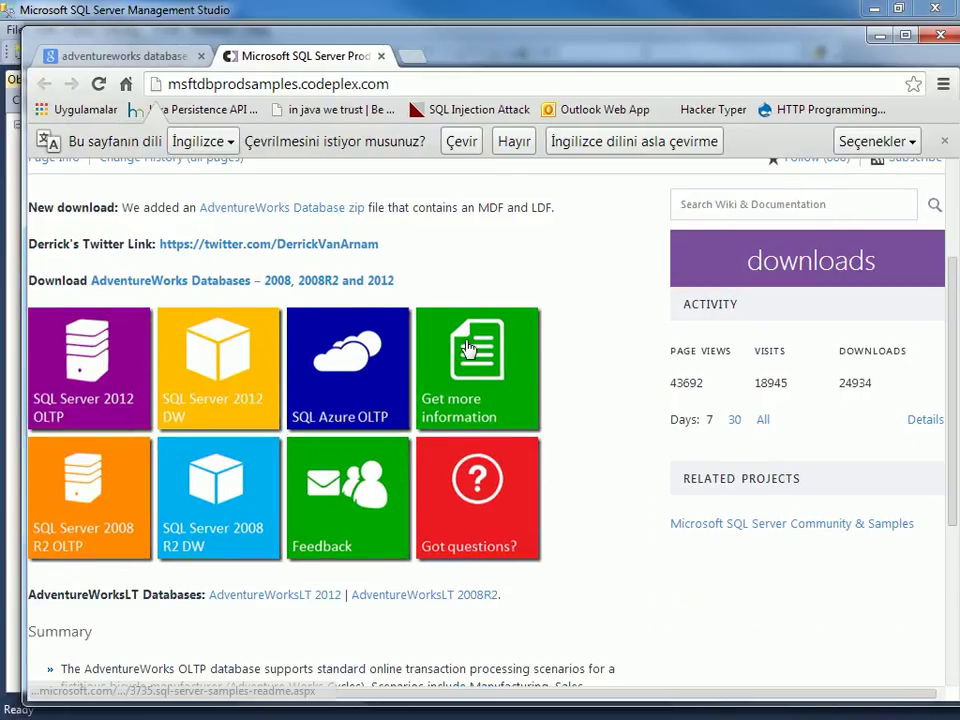
pyautogui.scroll(-2, 540, 415)
pyautogui.scroll(5, 560, 375)
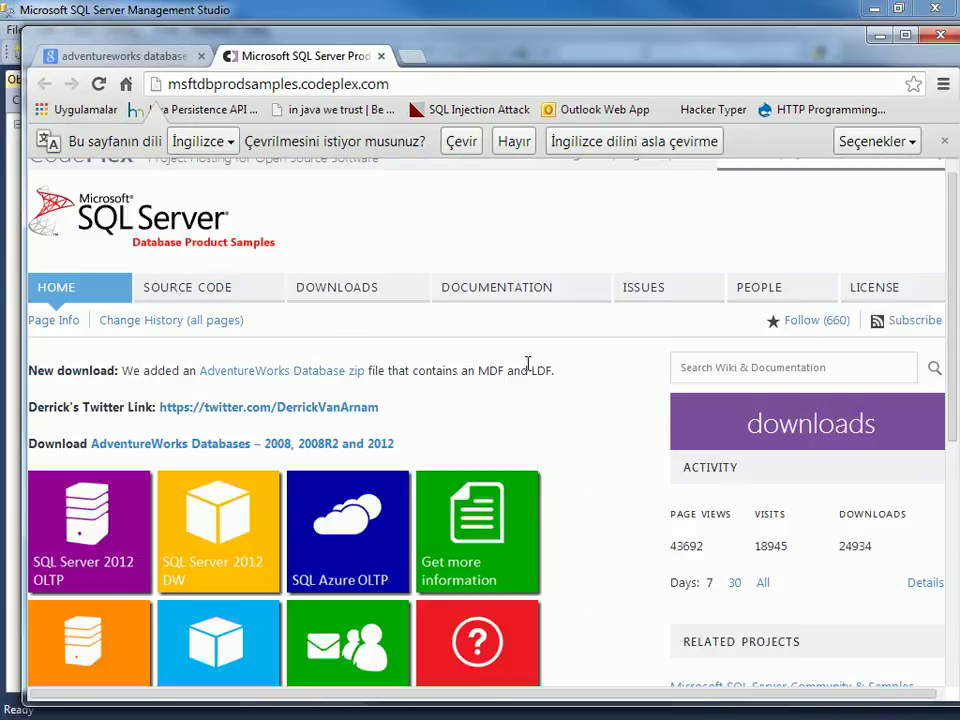
# Open the site's downloads page at msftdbprodsamples.codeplex.com/releases, retrying the page load.
pyautogui.click(281, 384)
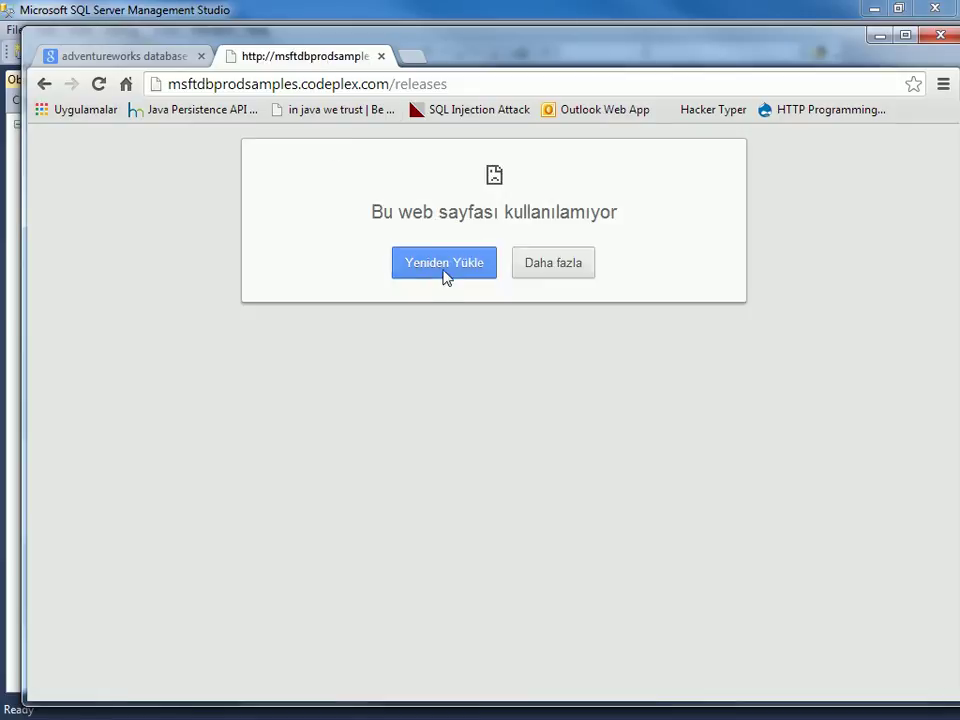
pyautogui.click(437, 275)
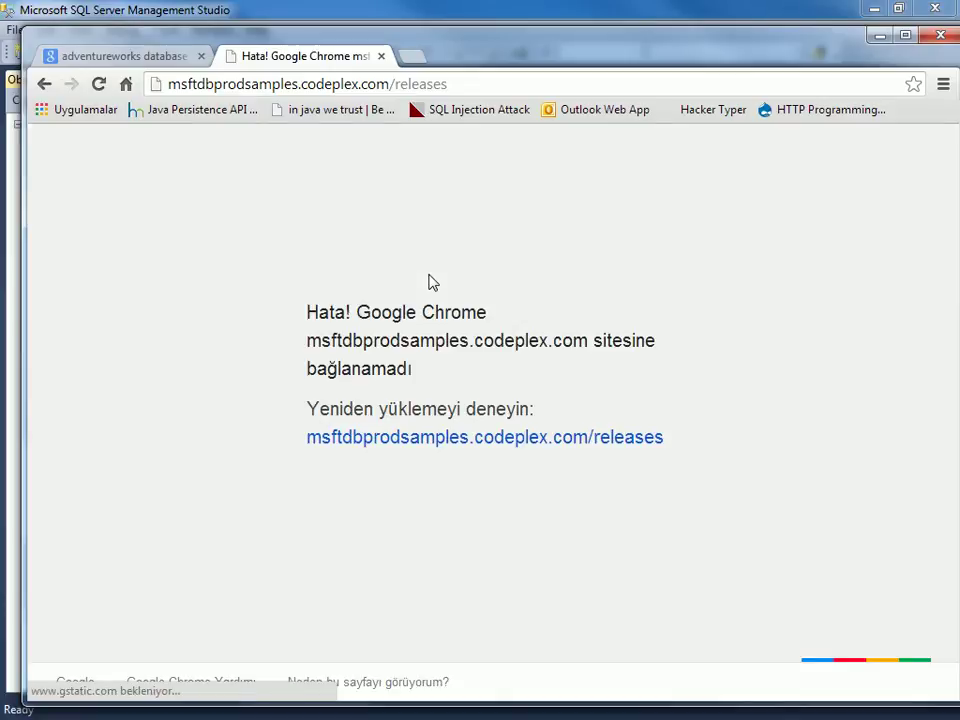
pyautogui.click(456, 443)
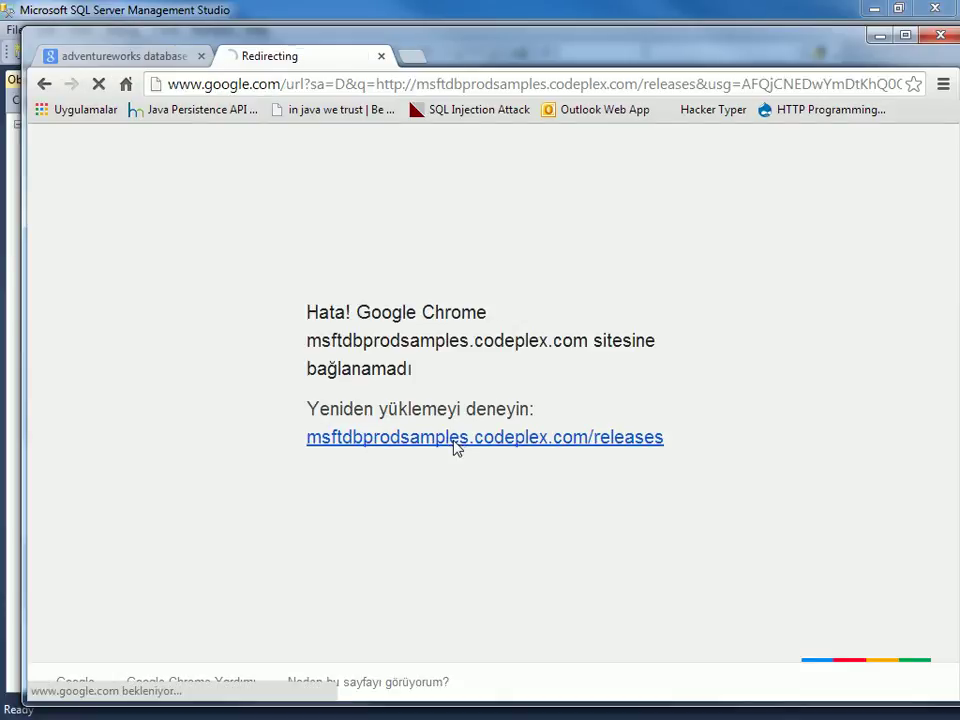
pyautogui.click(44, 83)
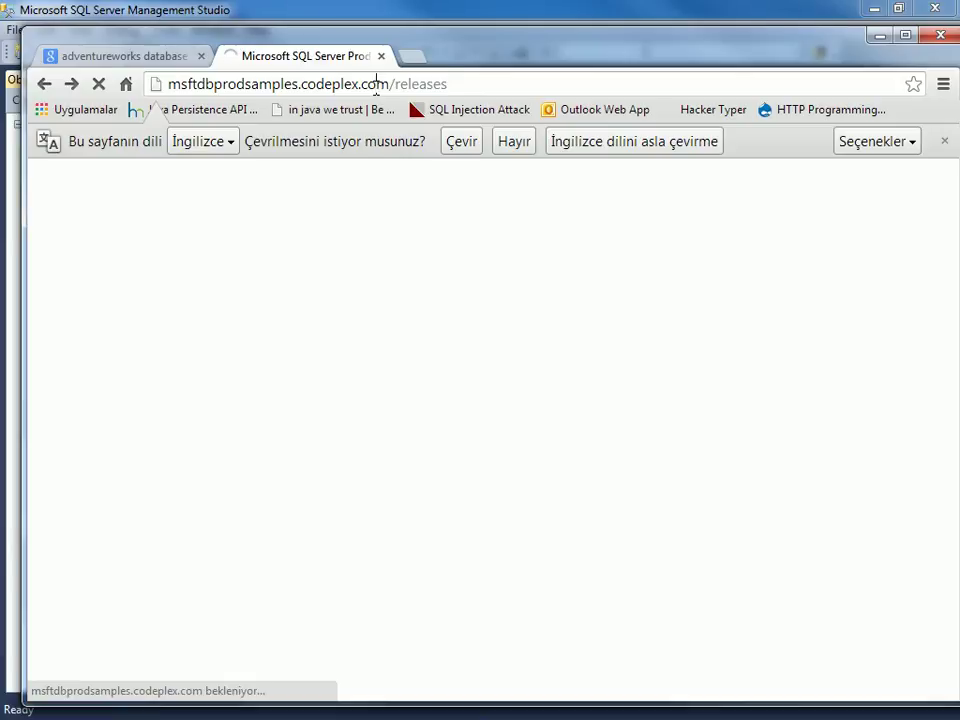
pyautogui.click(376, 84)
pyautogui.press('Return')
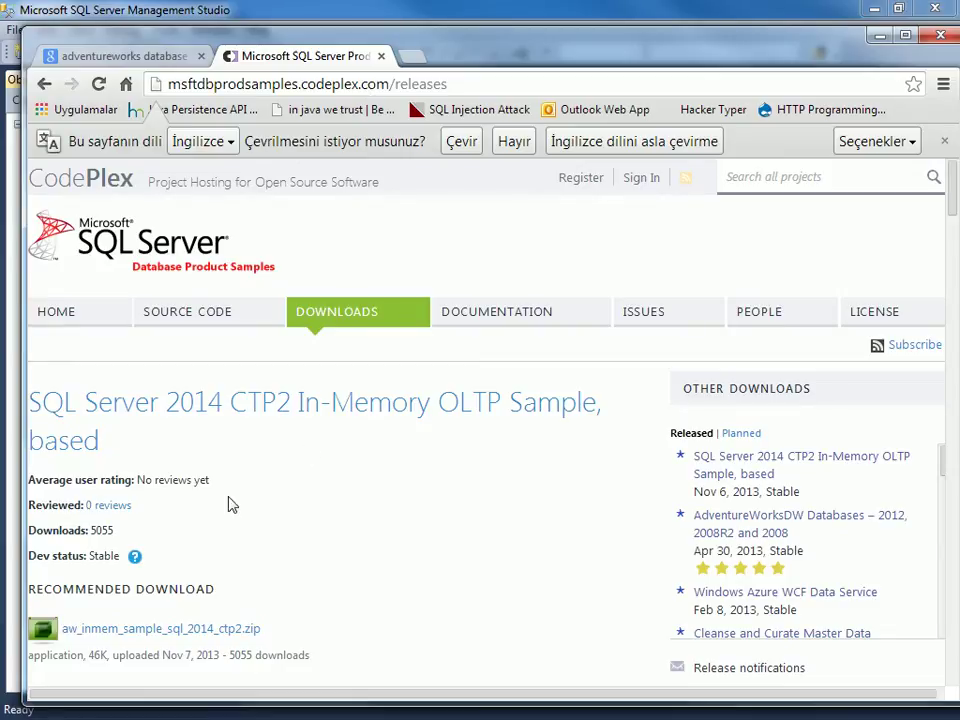
# Examine the first releases on the downloads page, including the AdventureWorksDW databases for SQL Server 2012, 2008 R2 and 2008.
pyautogui.scroll(-2, 182, 482)
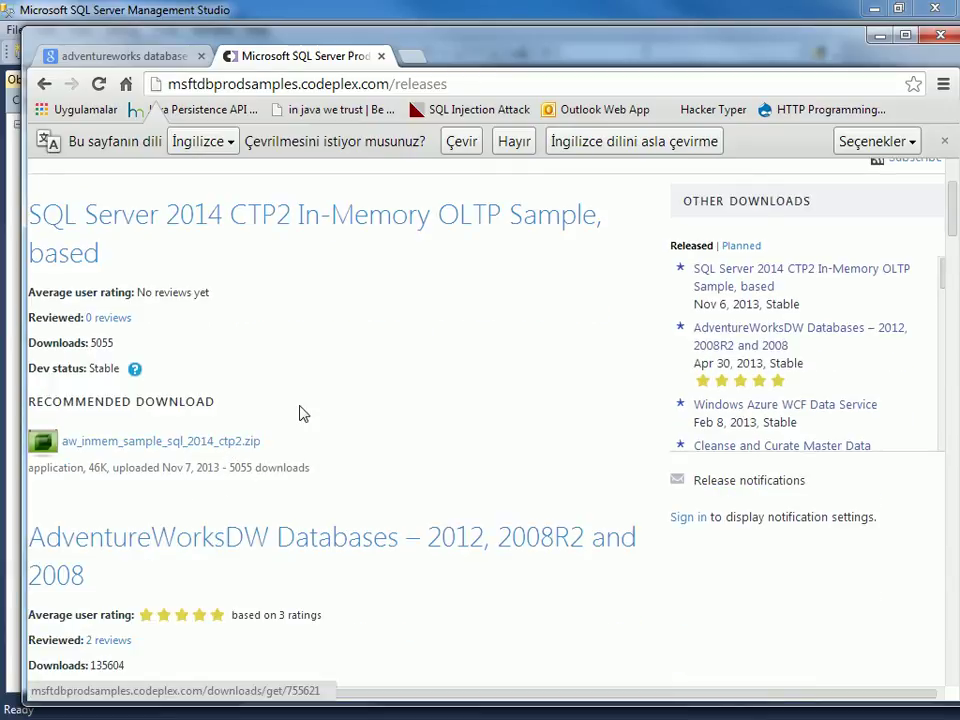
pyautogui.scroll(-2, 306, 392)
pyautogui.scroll(-2, 347, 435)
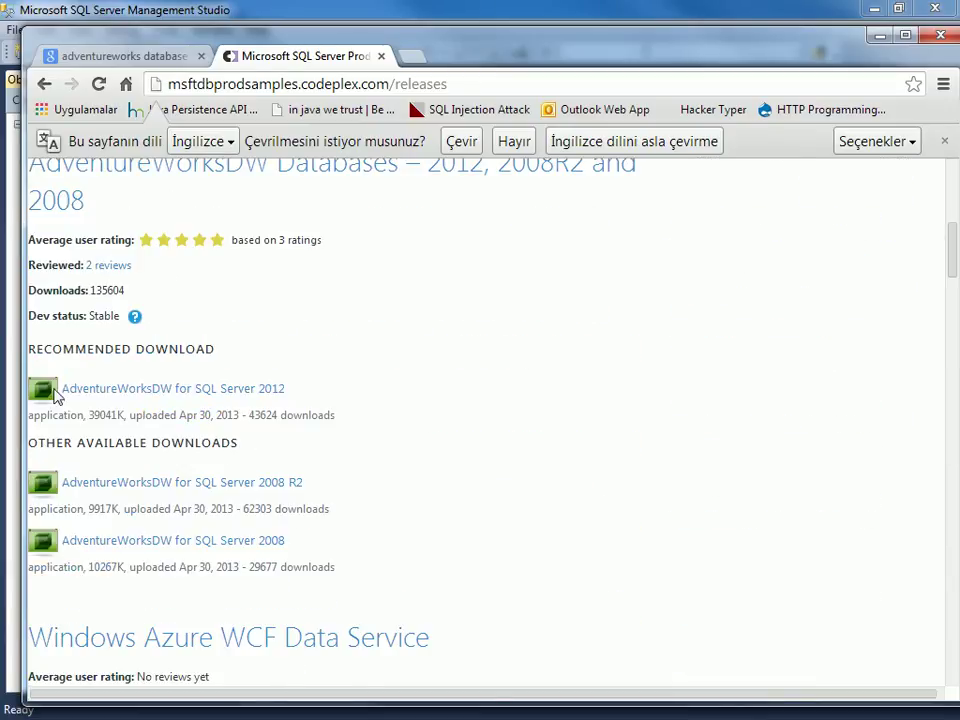
pyautogui.moveTo(17, 542); pyautogui.dragTo(9, 548)
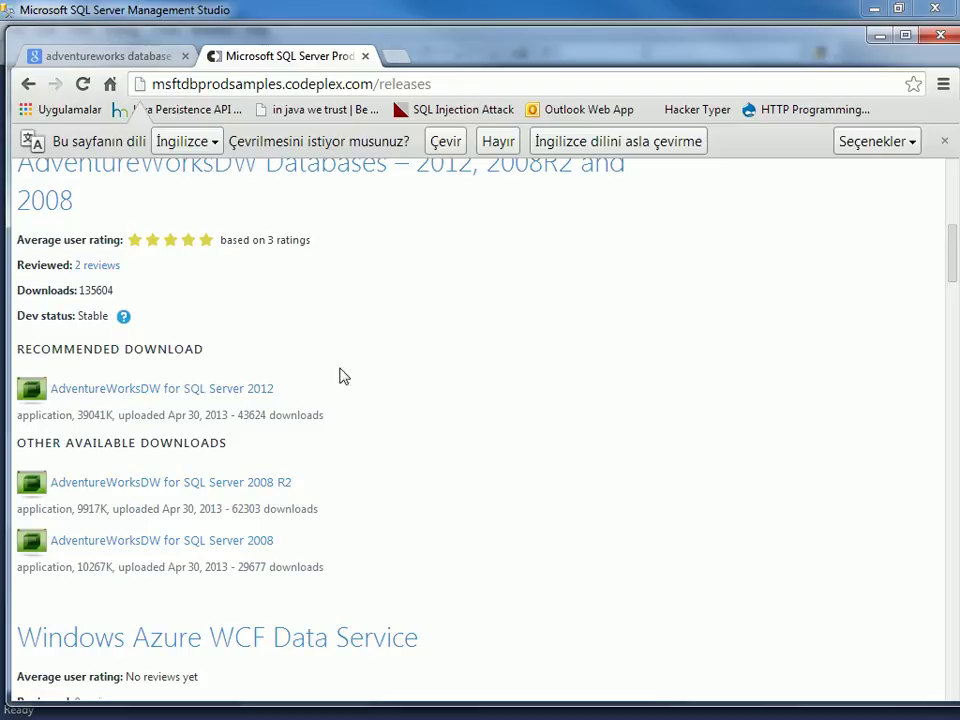
pyautogui.scroll(2, 355, 380)
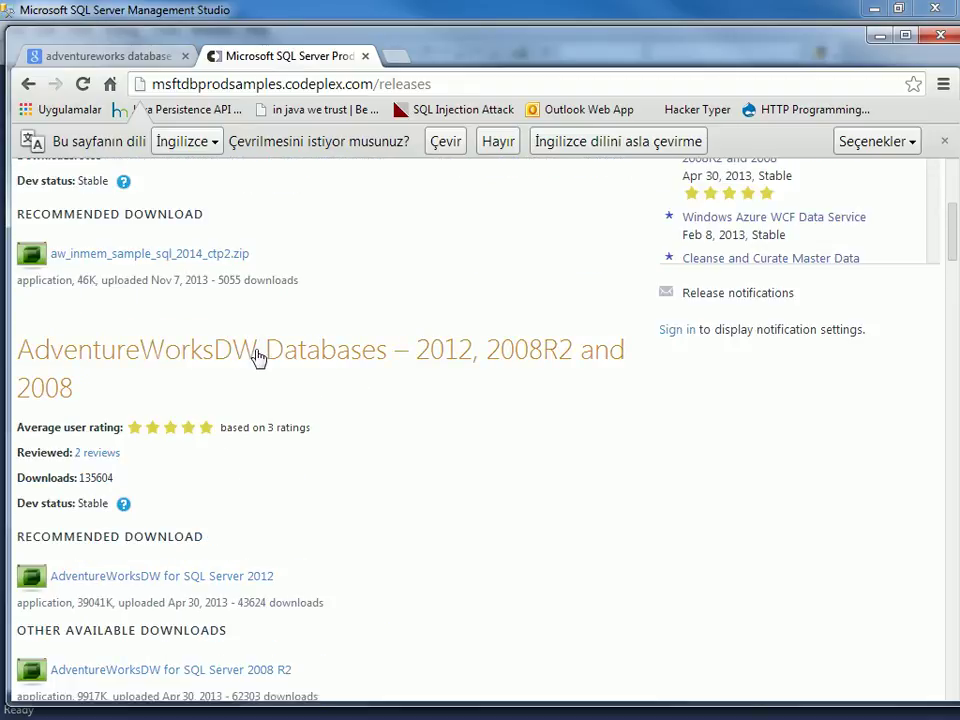
pyautogui.scroll(3, 200, 385)
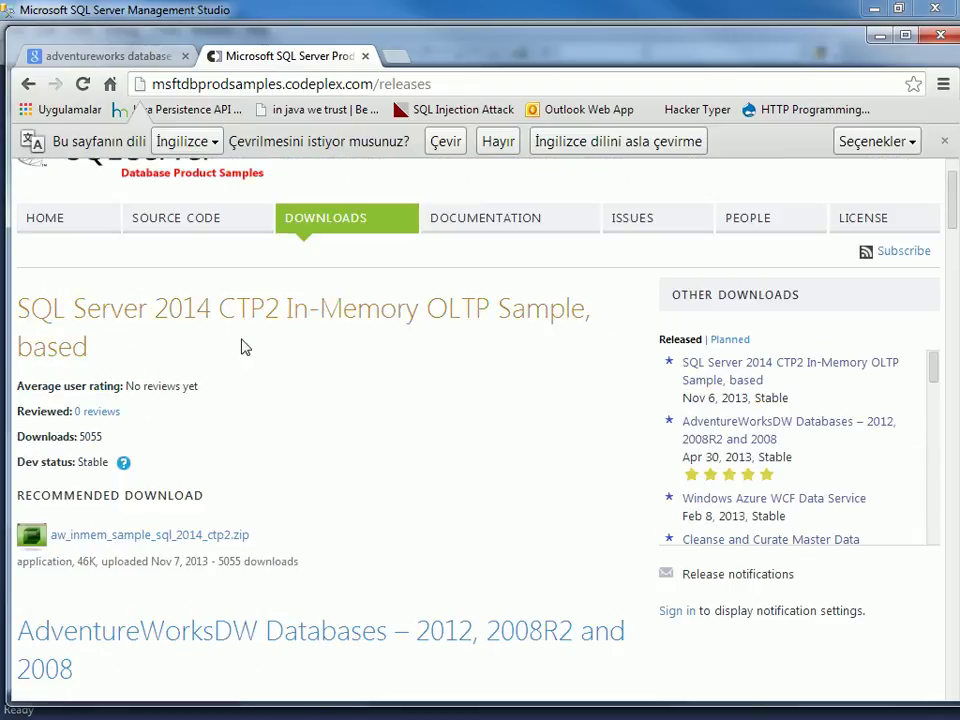
# Find the "AdventureWorks Databases – 2012, 2008R2 and 2008" release and examine its downloadable database zip files.
pyautogui.scroll(-8, 315, 463)
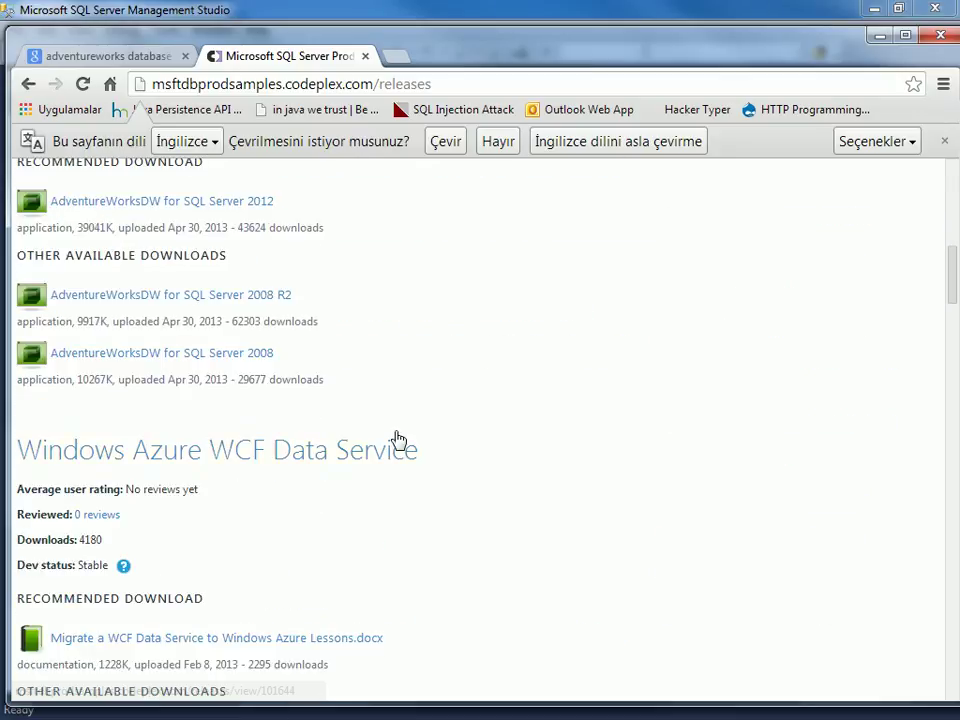
pyautogui.scroll(-4, 465, 461)
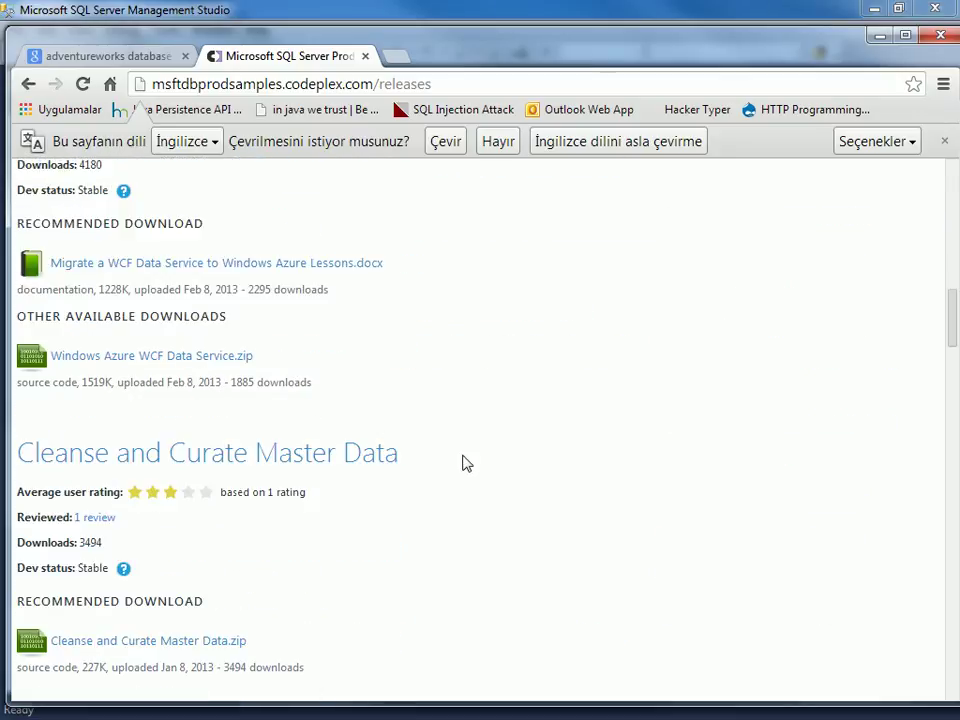
pyautogui.scroll(-6, 465, 461)
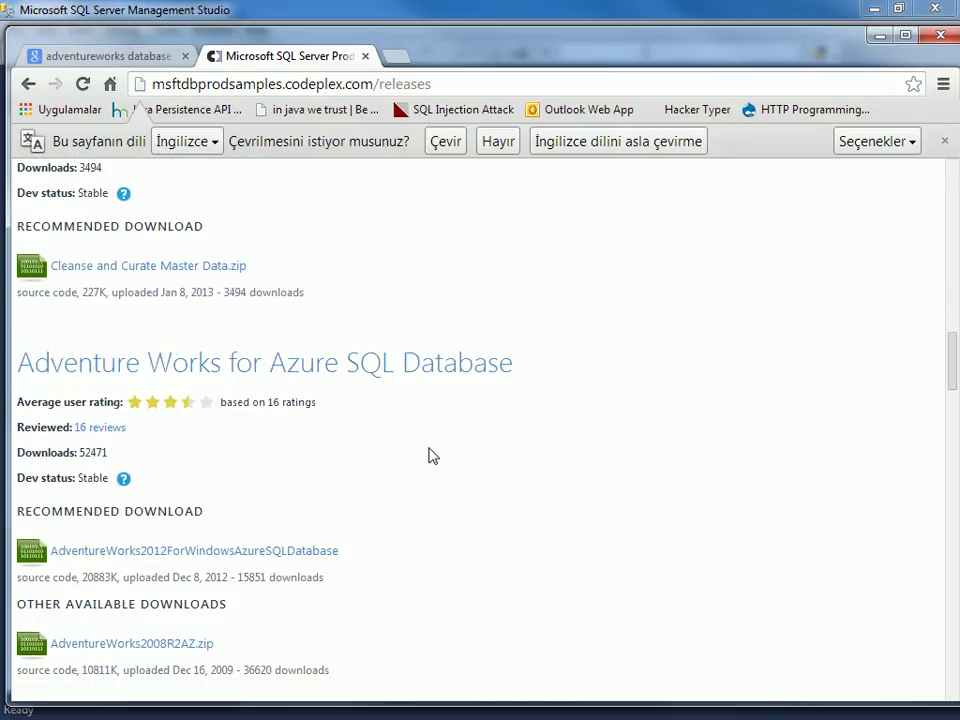
pyautogui.scroll(-4, 445, 439)
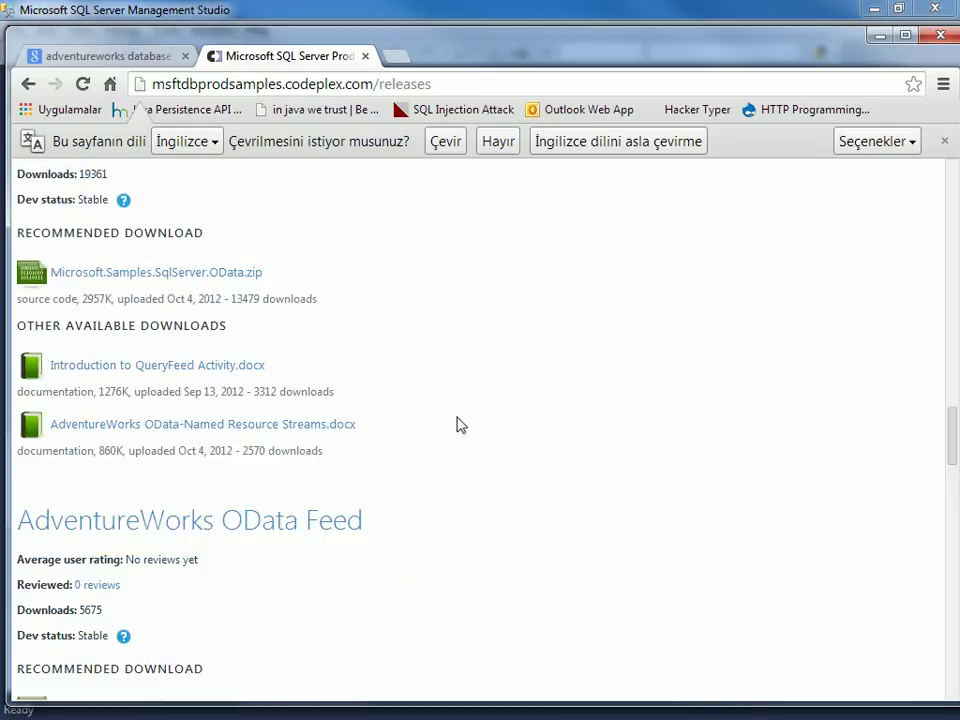
pyautogui.scroll(-4, 458, 425)
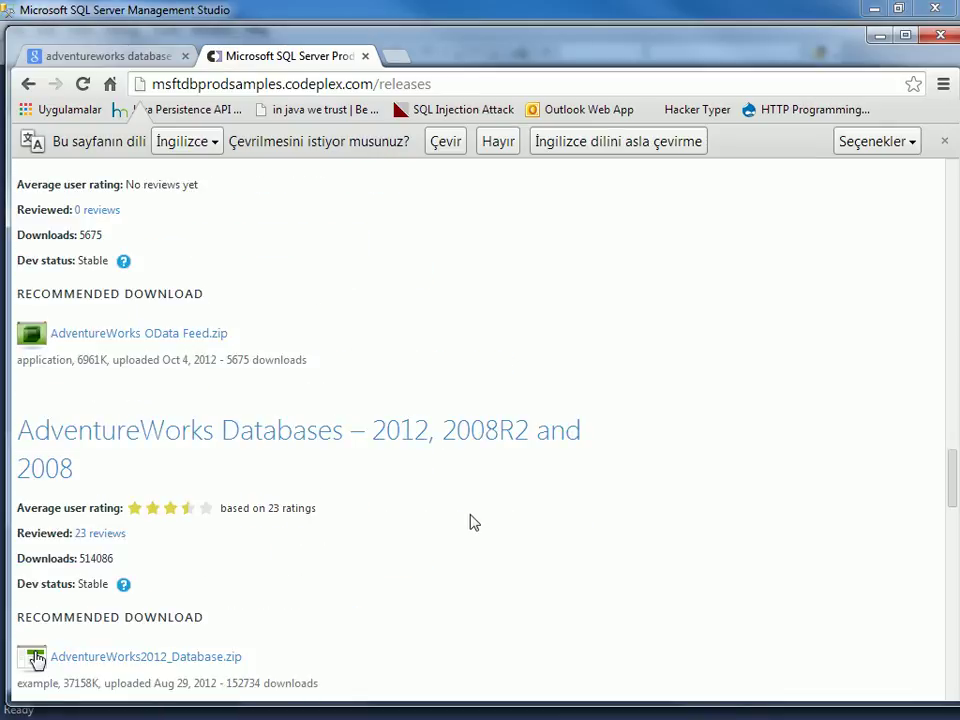
pyautogui.scroll(-1, 474, 523)
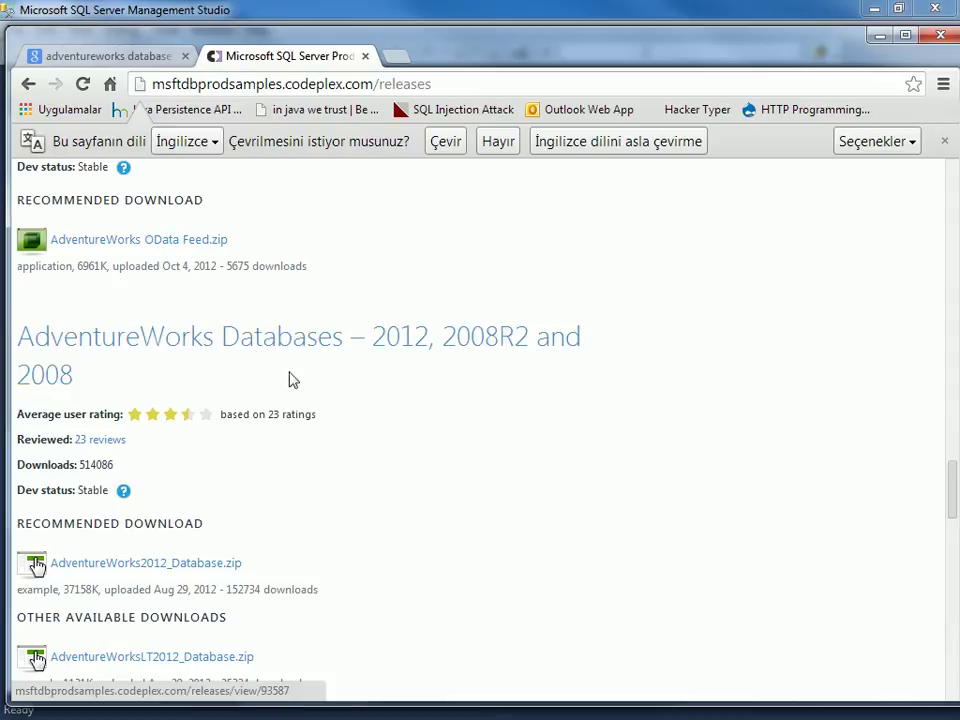
pyautogui.scroll(-1, 420, 405)
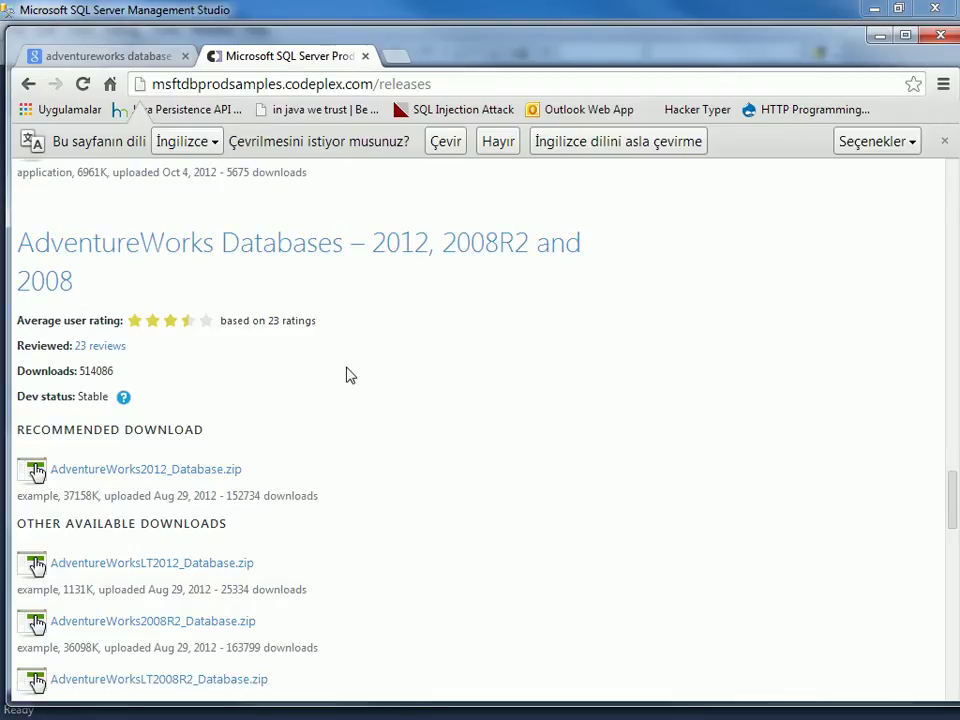
pyautogui.scroll(-1, 360, 383)
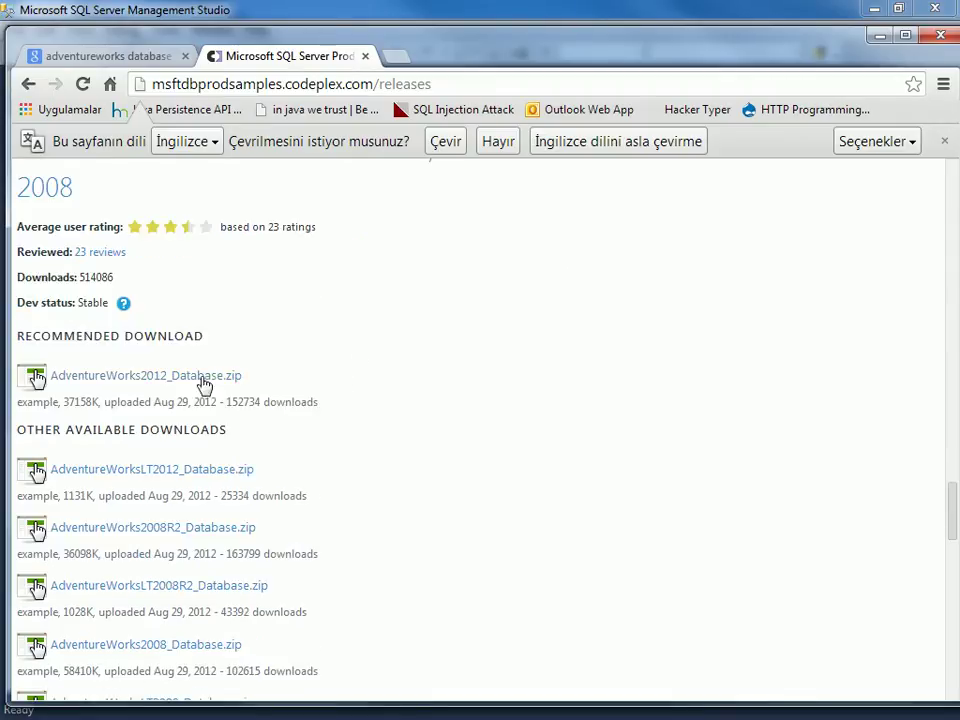
pyautogui.scroll(1, 395, 448)
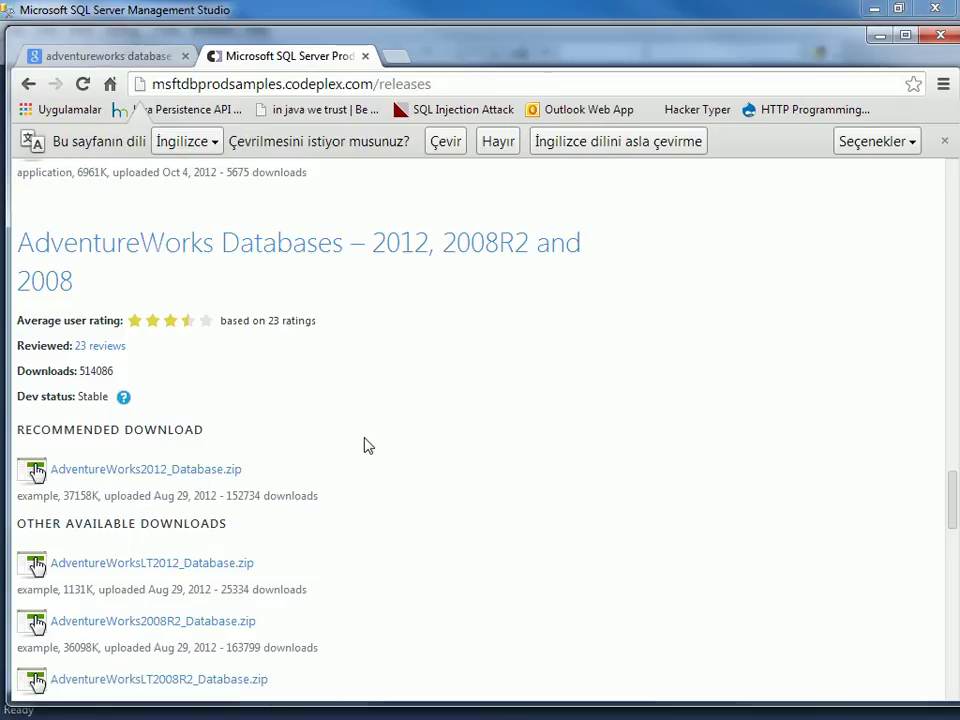
pyautogui.scroll(-1, 366, 438)
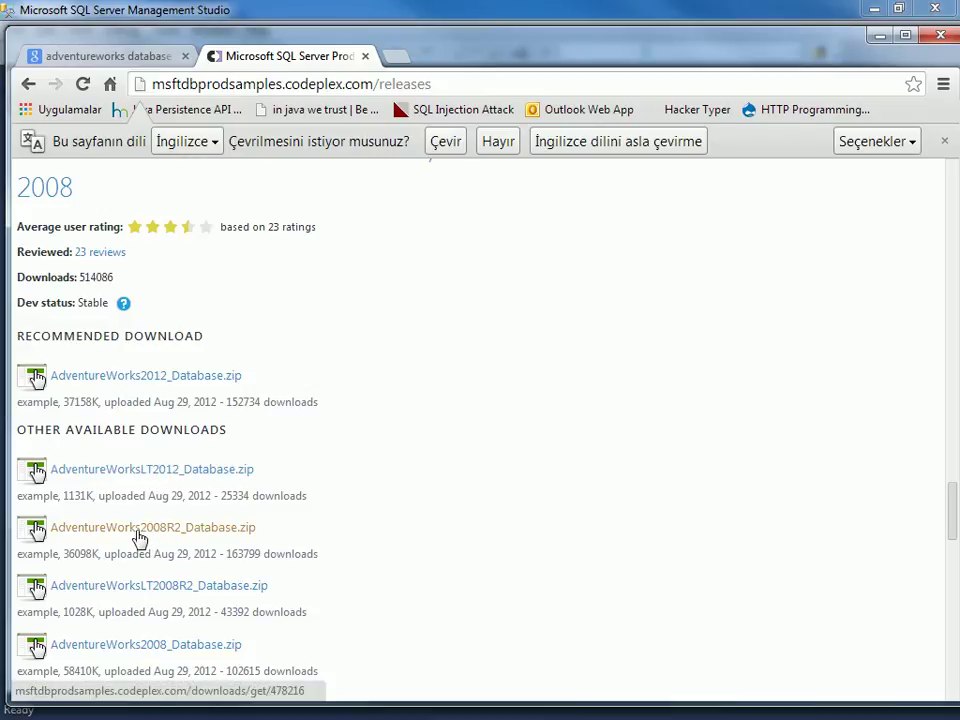
# Look over the remaining AdventureWorks zip files in the 2012, 2008R2 and 2008 release and close the releases page.
pyautogui.scroll(-1, 140, 540)
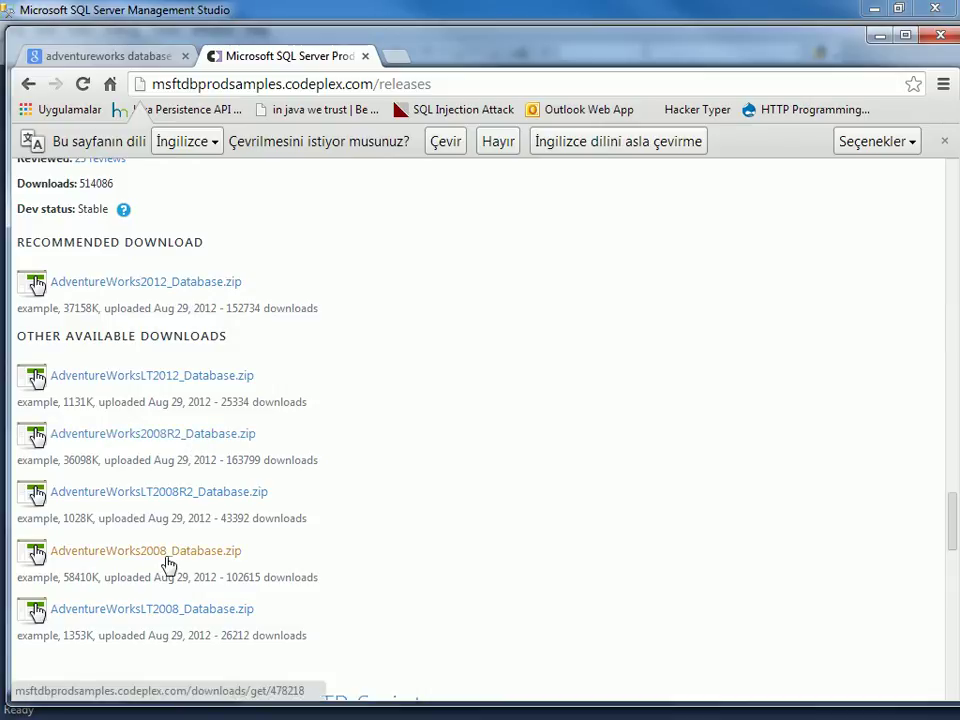
pyautogui.scroll(1, 167, 565)
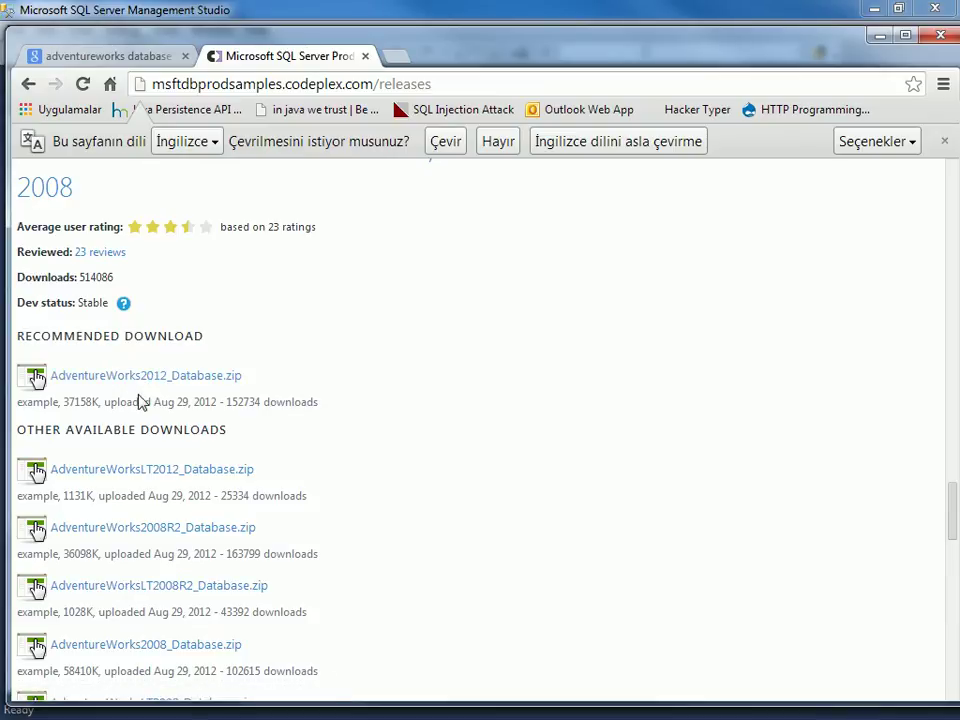
pyautogui.scroll(10, 340, 414)
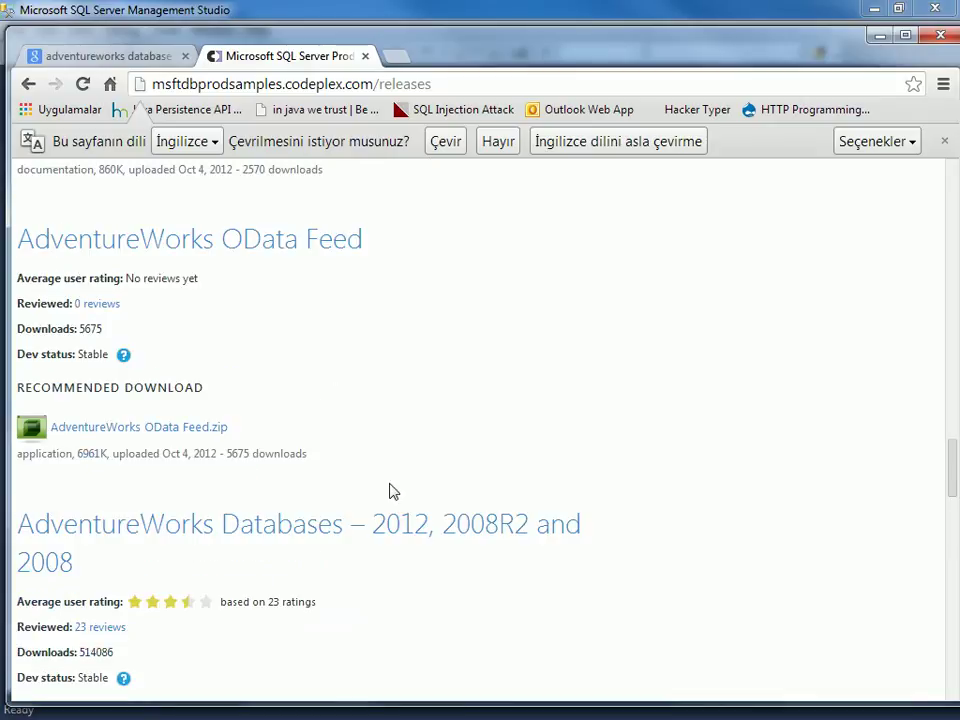
pyautogui.scroll(10, 340, 414)
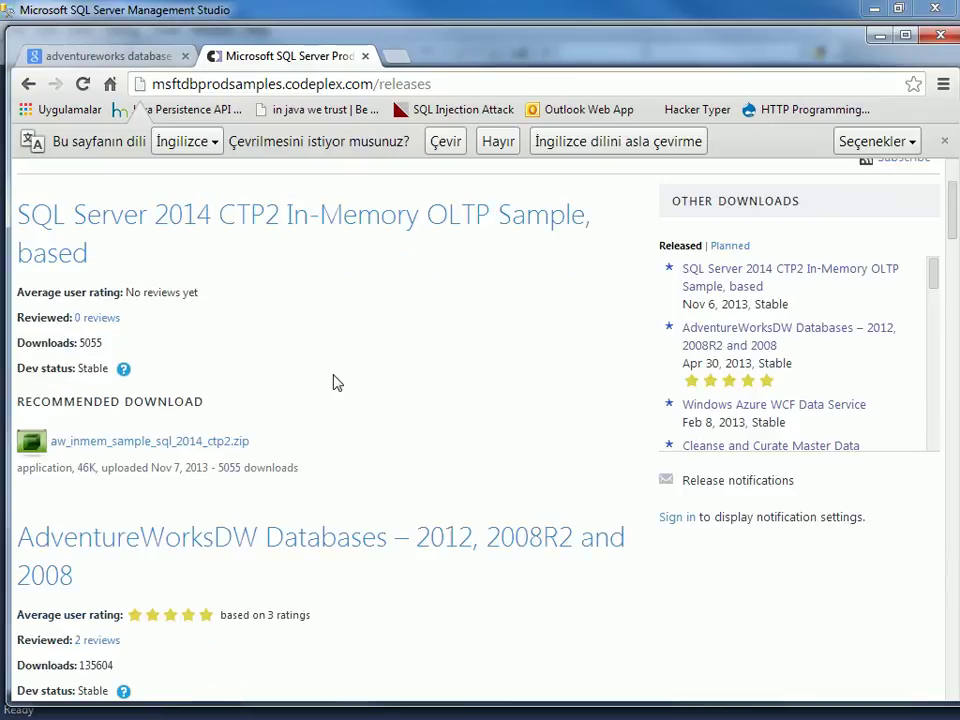
pyautogui.click(366, 56)
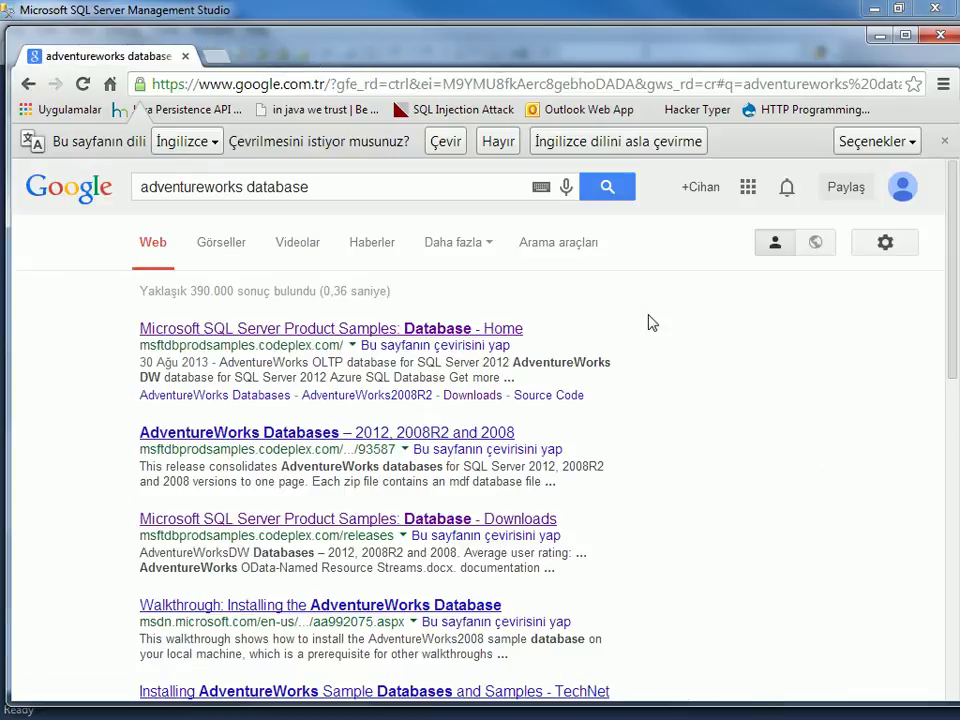
# Search Google for "northwind database" in place of the AdventureWorks query.
pyautogui.doubleClick(218, 187)
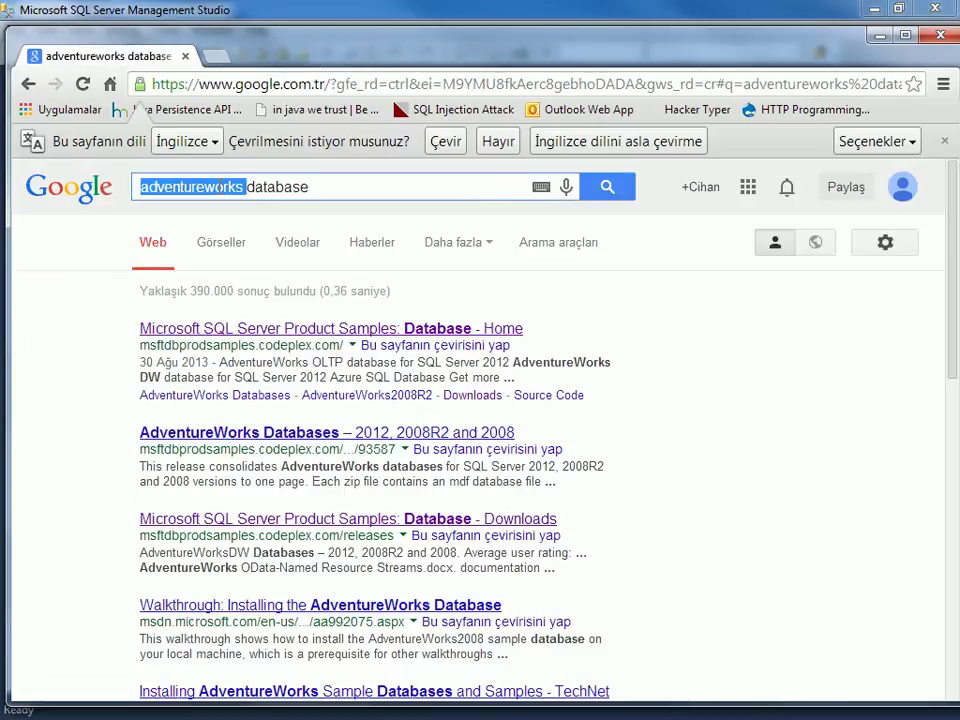
pyautogui.write('northwind')
pyautogui.press('Return')
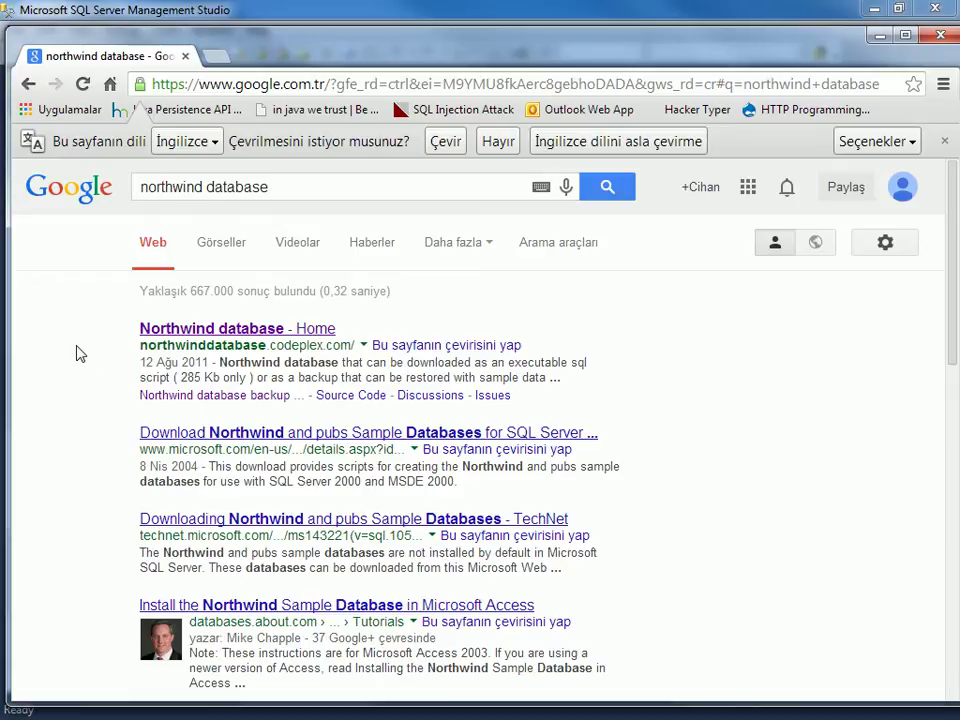
# Open the "Northwind database - Home" search result in a new tab and switch to it.
pyautogui.doubleClick(167, 363)
pyautogui.click(88, 374)
pyautogui.middleClick(202, 328)
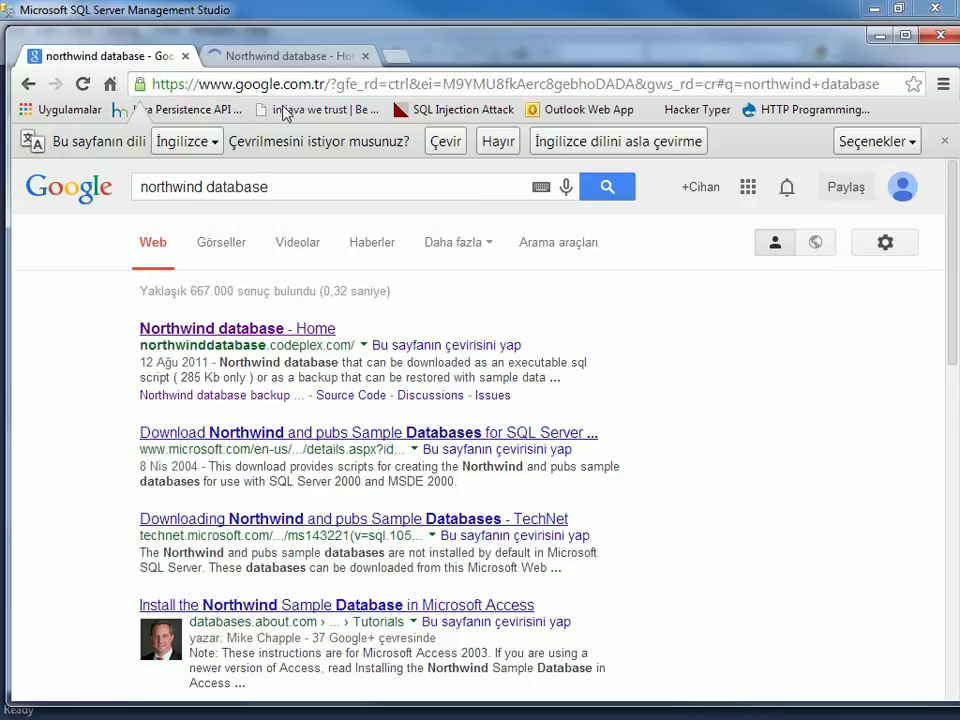
pyautogui.click(218, 56)
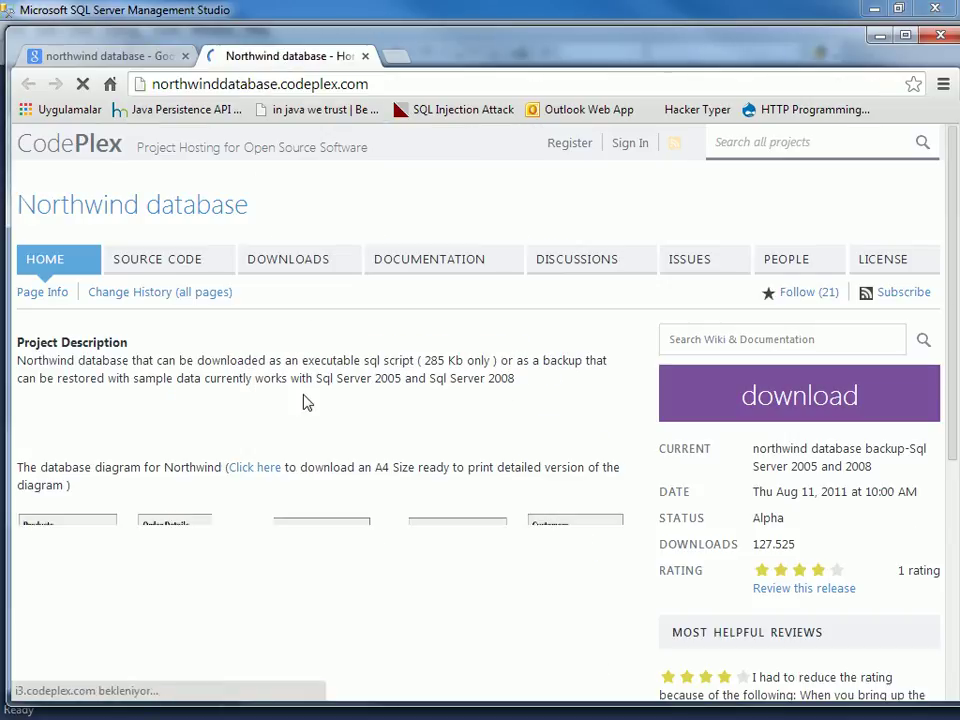
# Examine the Northwind database diagram and the project description with its supported SQL Server versions.
pyautogui.scroll(-3, 305, 385)
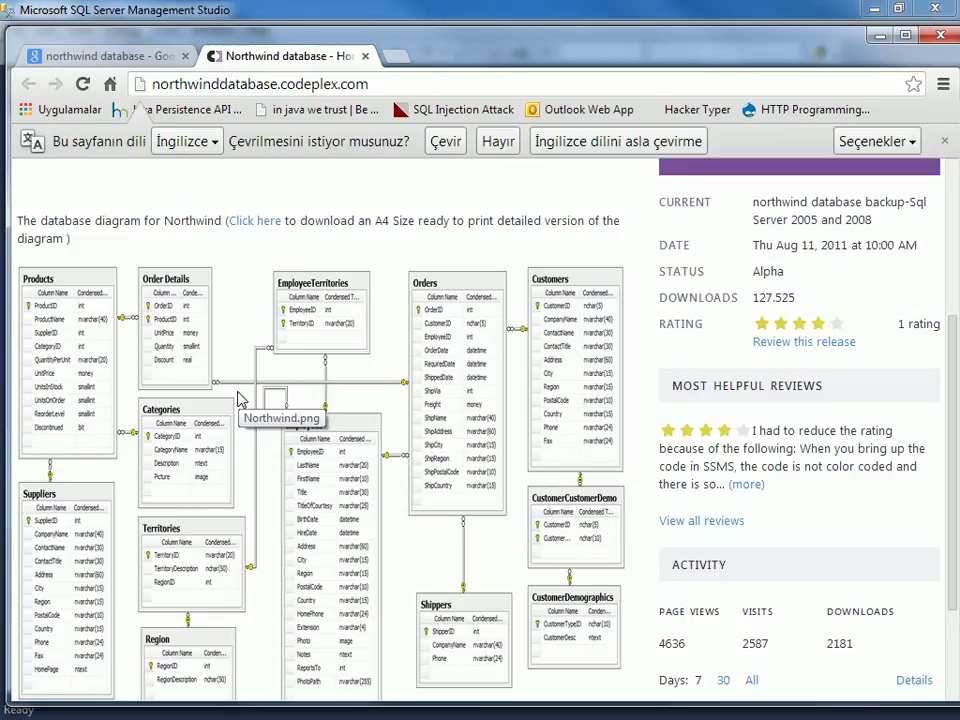
pyautogui.doubleClick(330, 220)
pyautogui.click(343, 224)
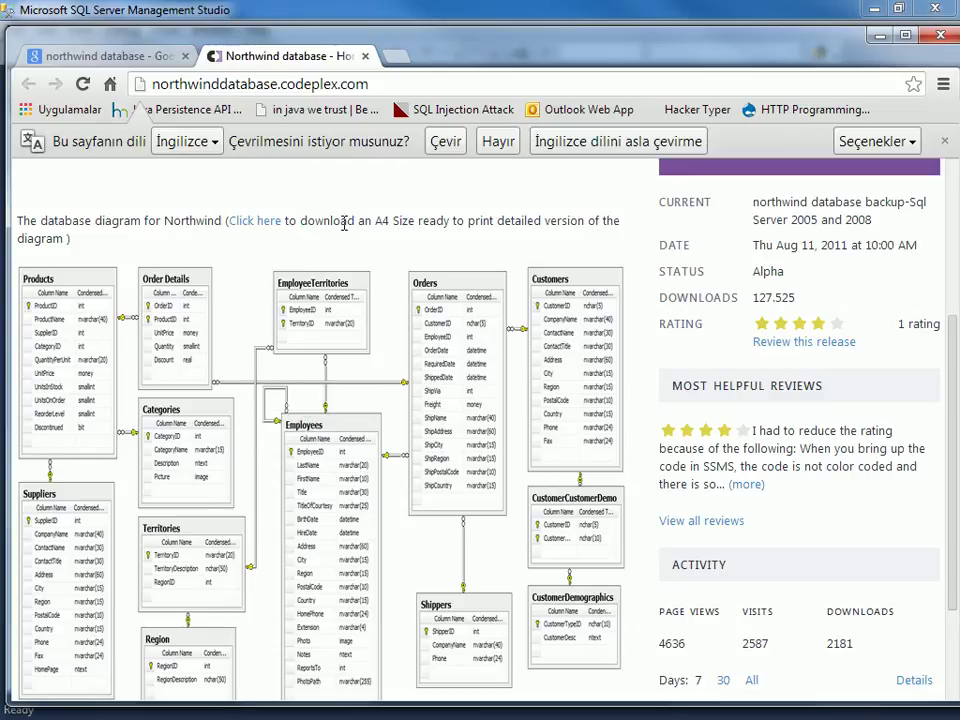
pyautogui.scroll(-1, 330, 395)
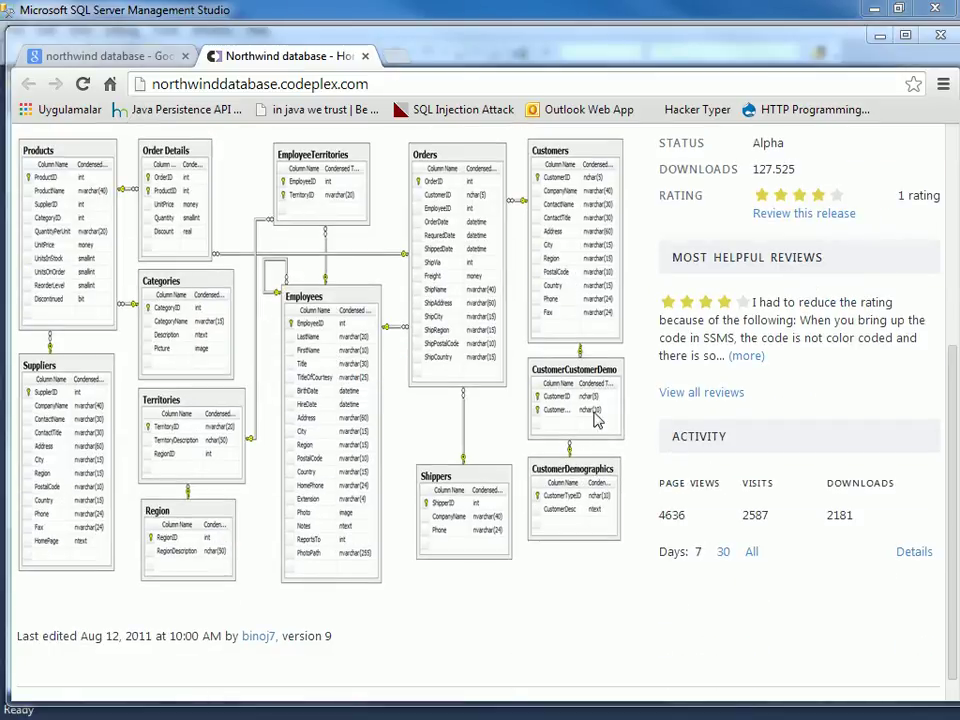
pyautogui.scroll(1, 568, 245)
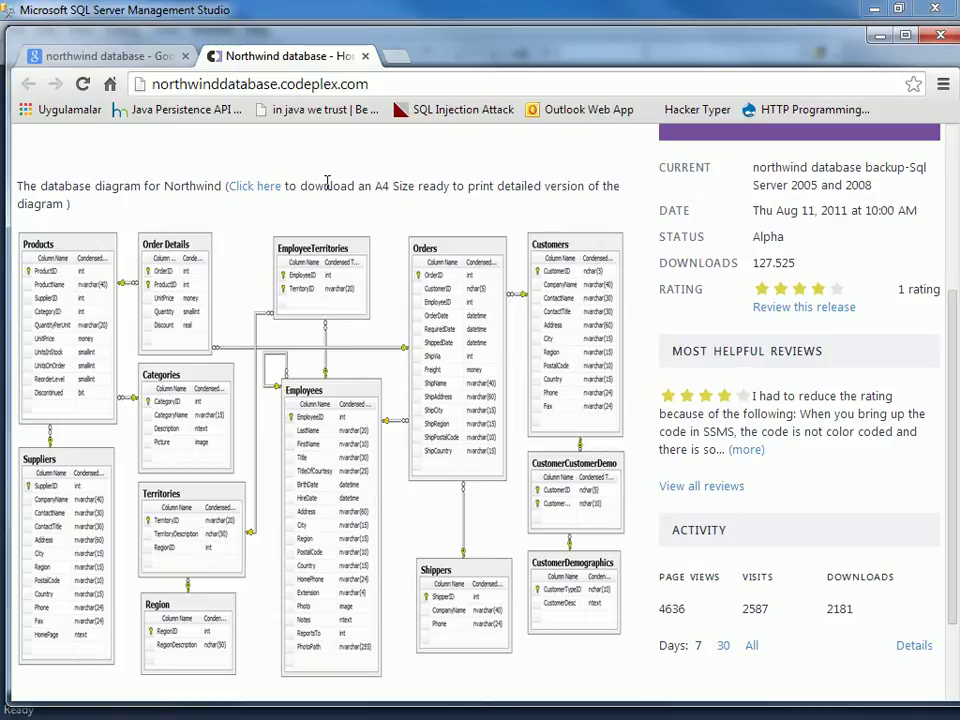
pyautogui.scroll(5, 326, 200)
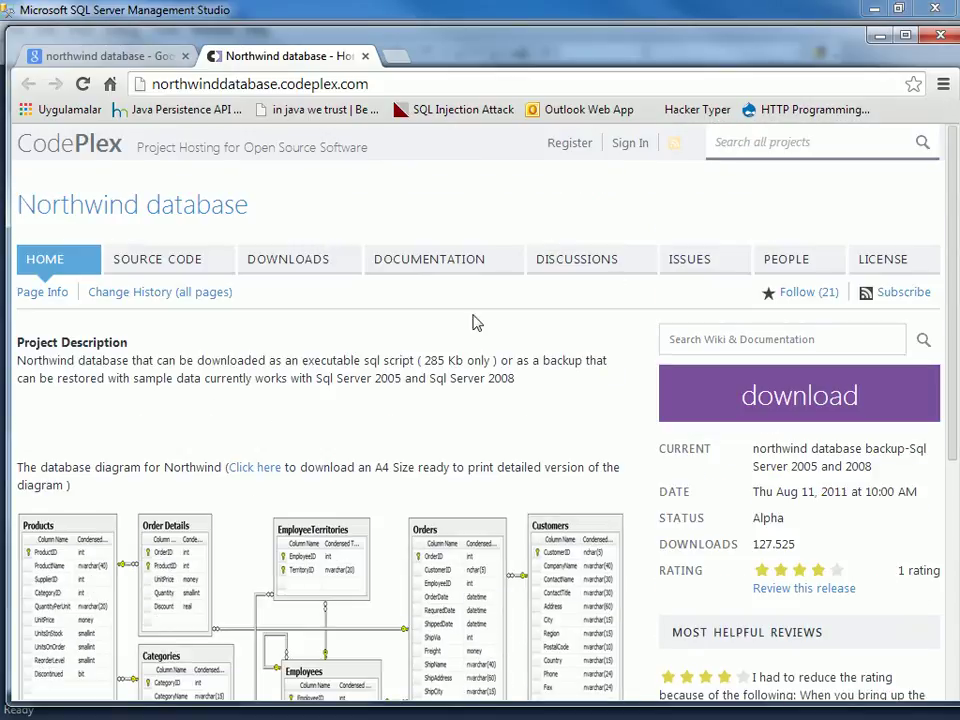
pyautogui.scroll(-6, 375, 336)
pyautogui.scroll(6, 375, 311)
pyautogui.doubleClick(503, 378)
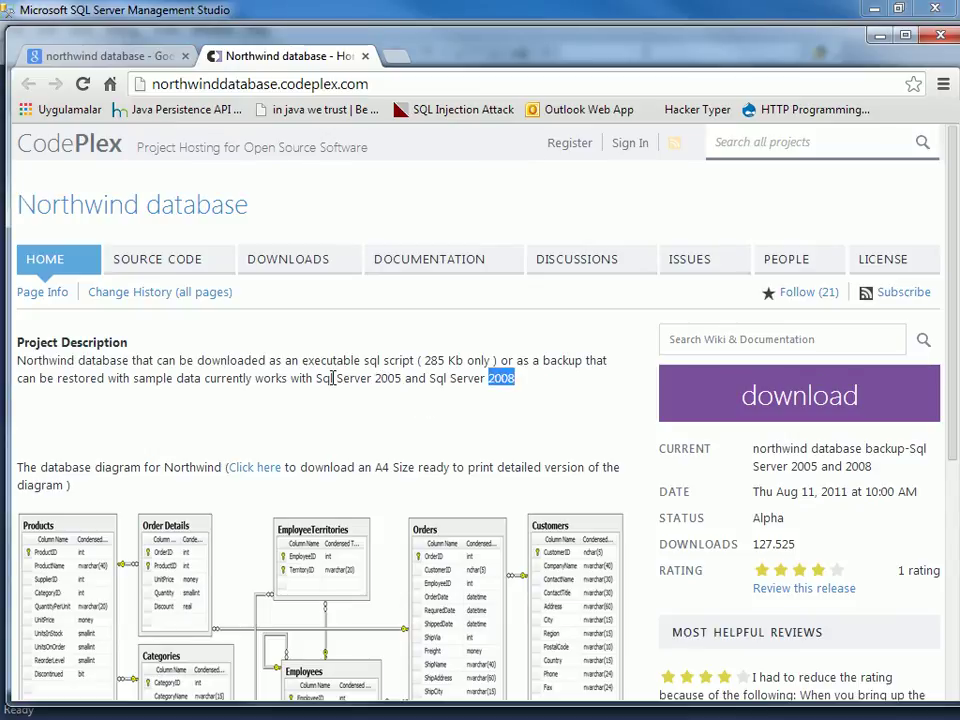
pyautogui.click(330, 378)
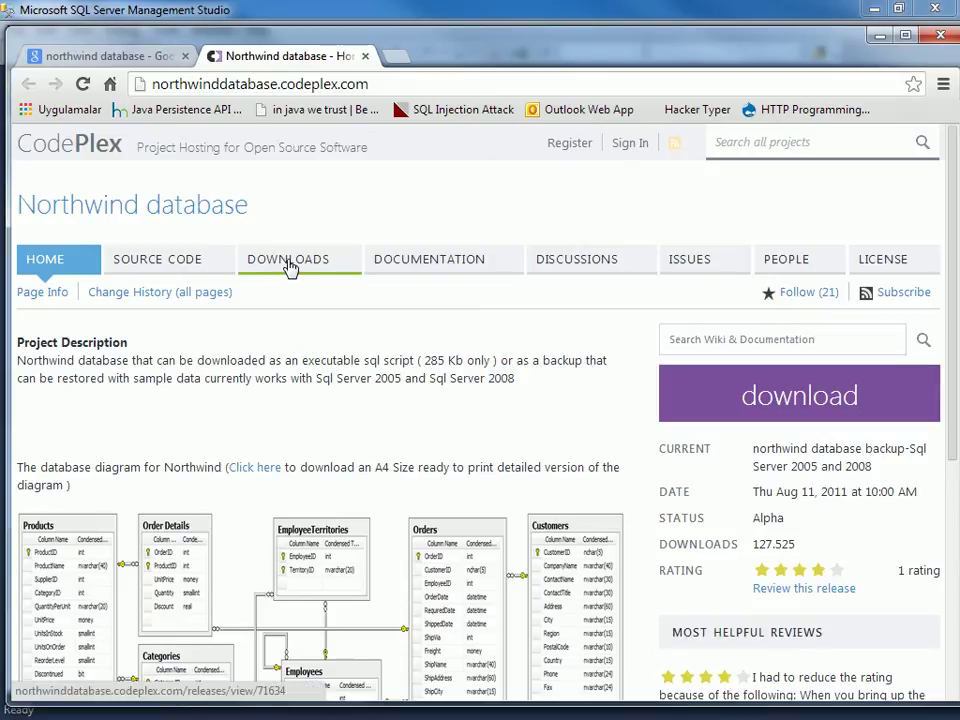
# Open the Northwind project's downloads page and examine Northwind.bak.zip, Northwind.sql.zip and the release notes.
pyautogui.click(288, 262)
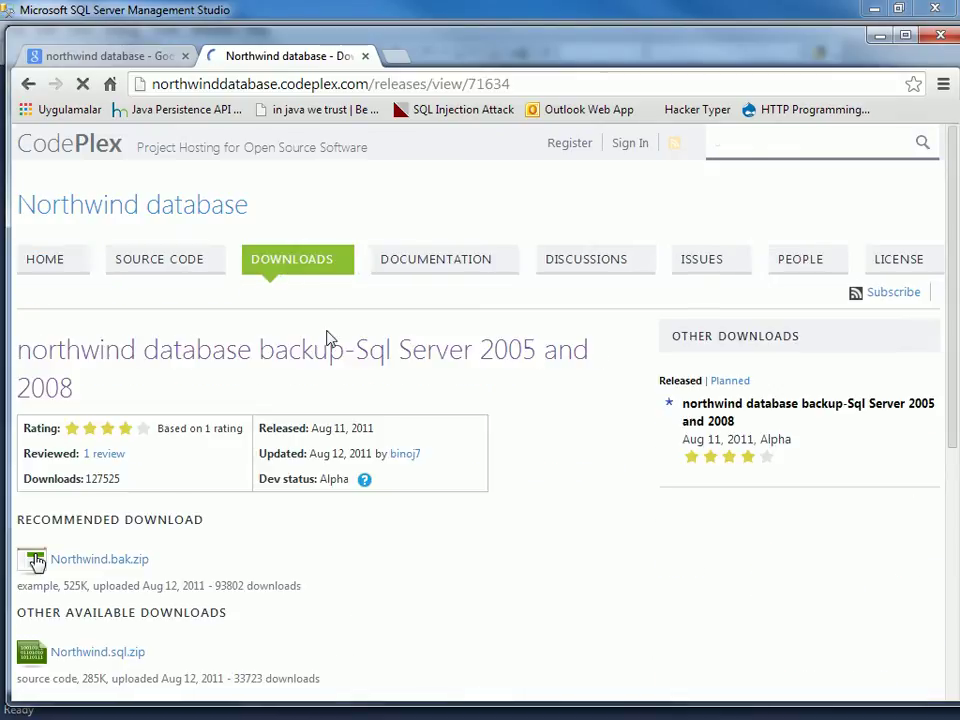
pyautogui.scroll(-2, 522, 398)
pyautogui.scroll(-3, 522, 398)
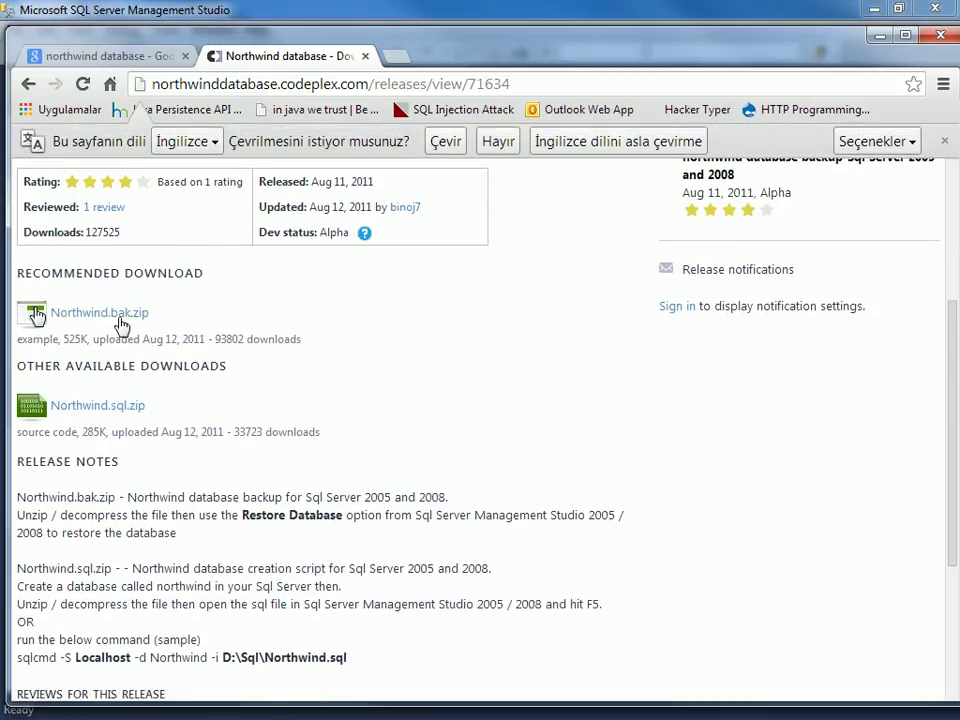
pyautogui.doubleClick(88, 432)
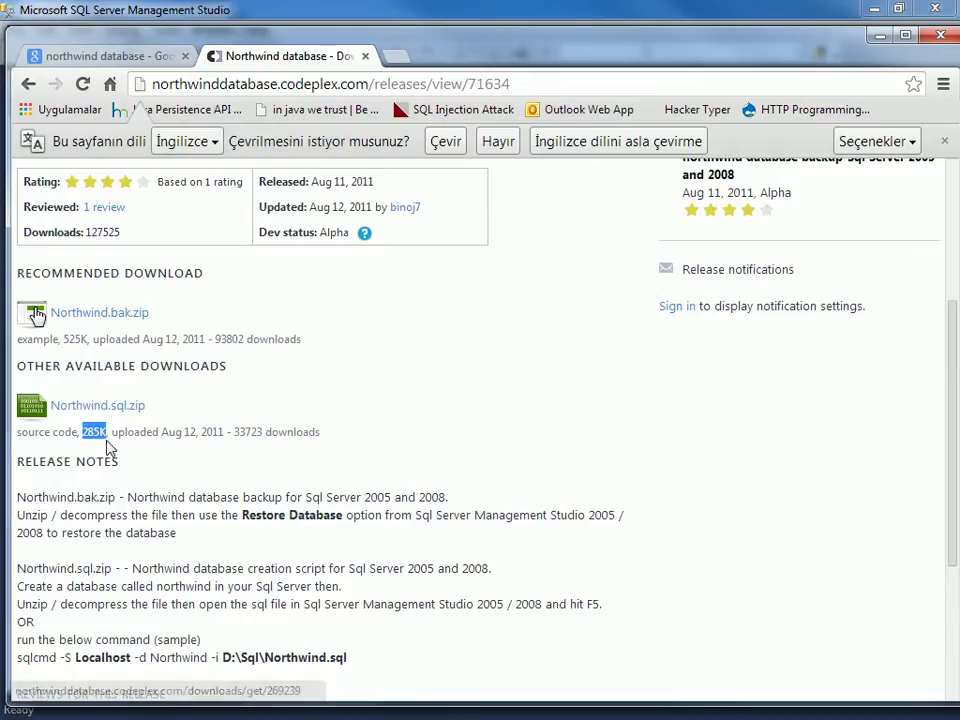
pyautogui.click(100, 433)
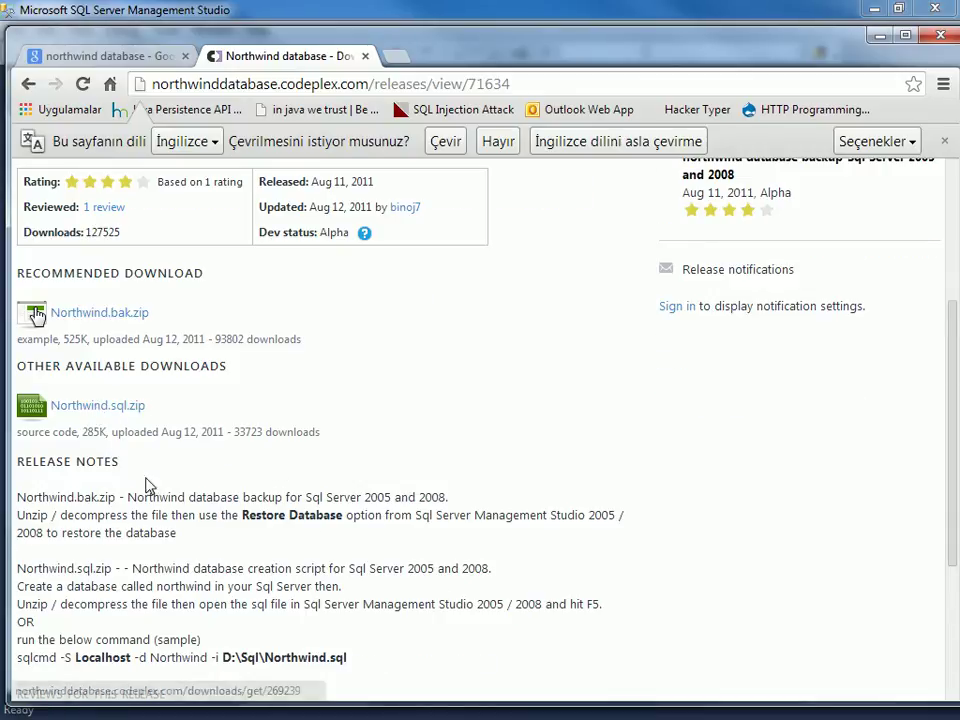
pyautogui.scroll(-2, 150, 485)
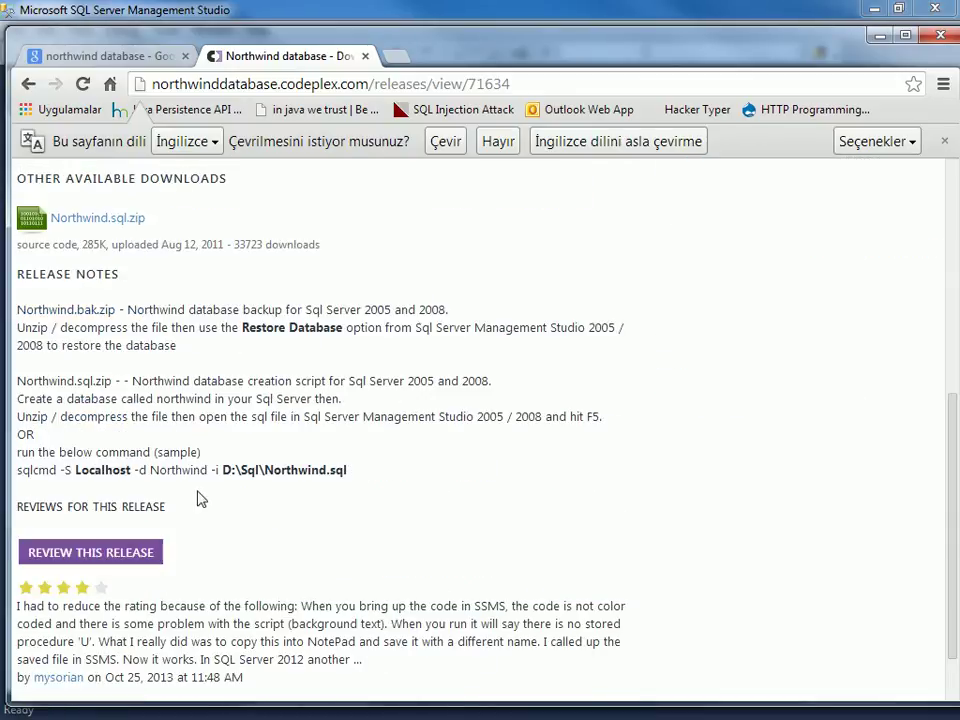
pyautogui.doubleClick(338, 470)
pyautogui.scroll(-1, 280, 510)
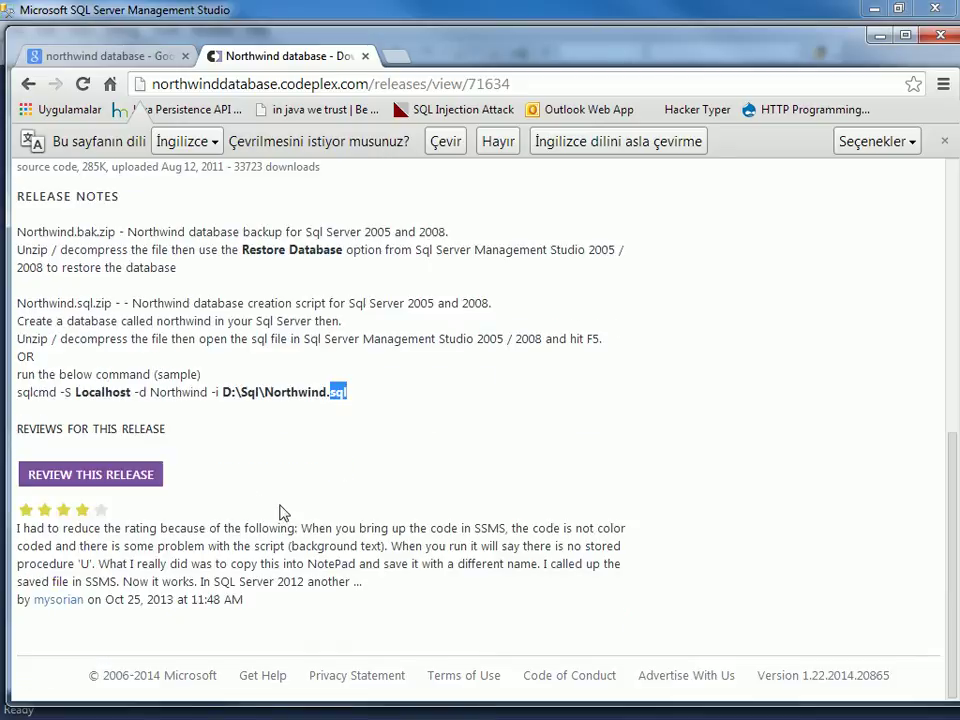
pyautogui.scroll(6, 282, 508)
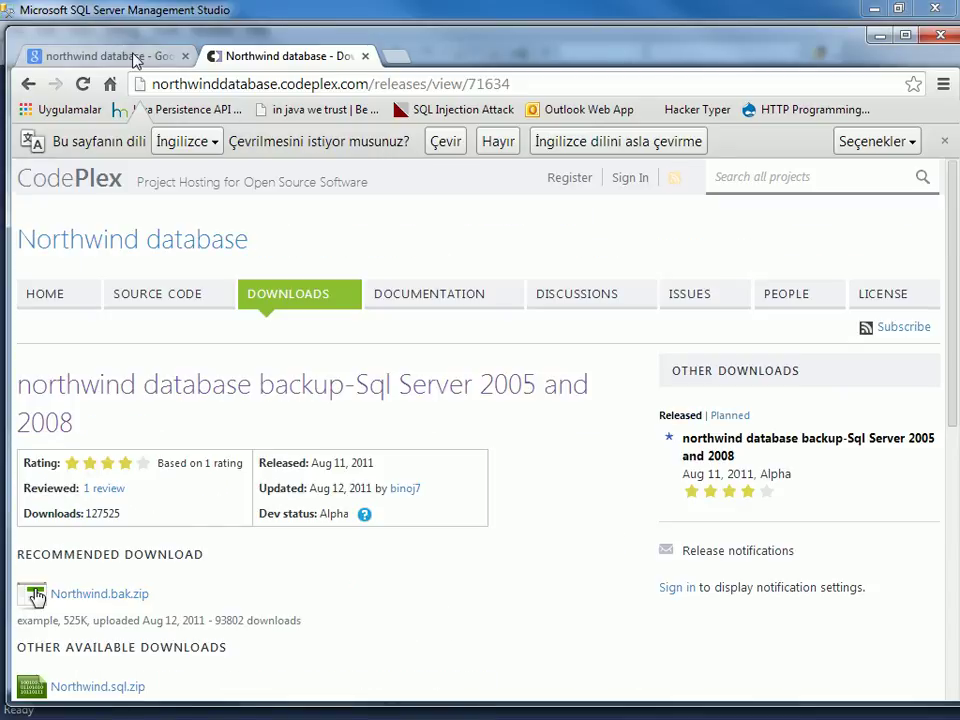
# Return to SQL Server Management Studio and expand the Northwind database to show its object folders.
pyautogui.click(132, 58)
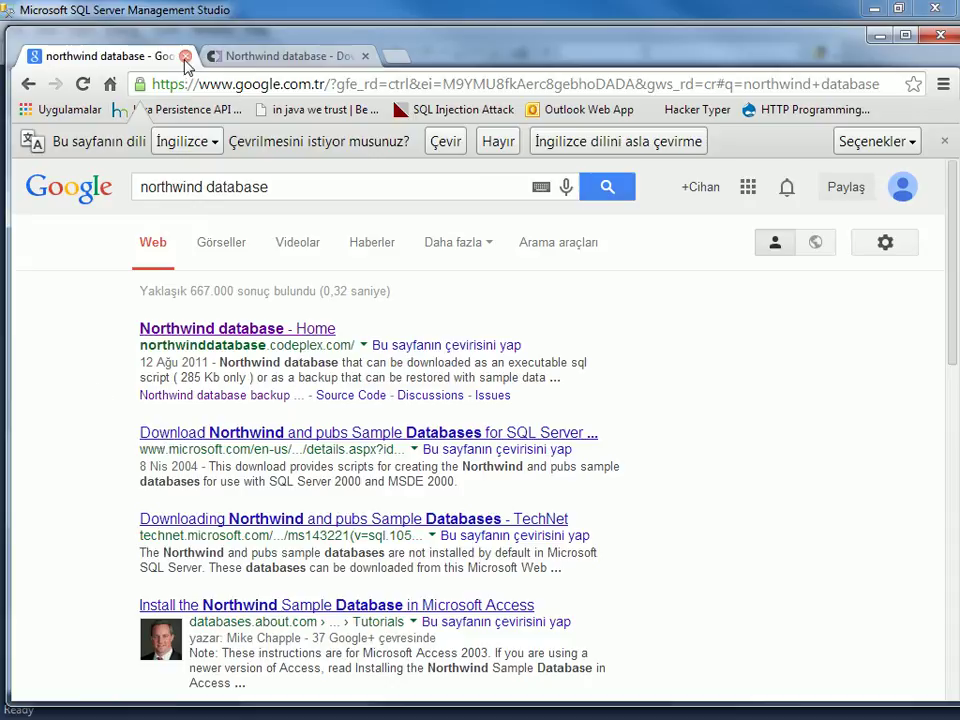
pyautogui.press('super+Down')
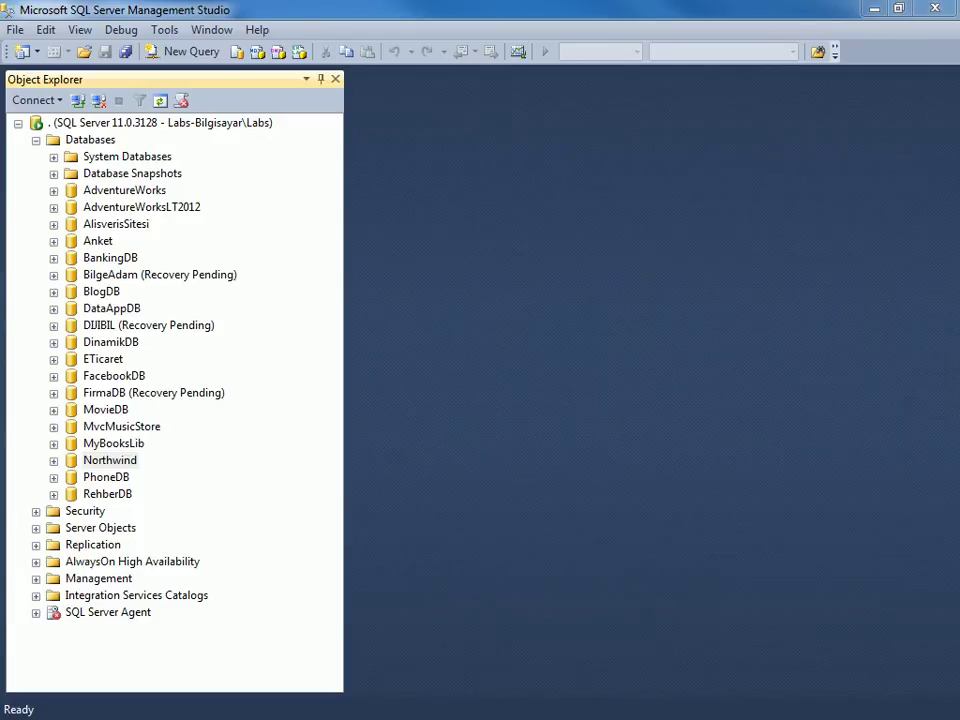
pyautogui.click(110, 460)
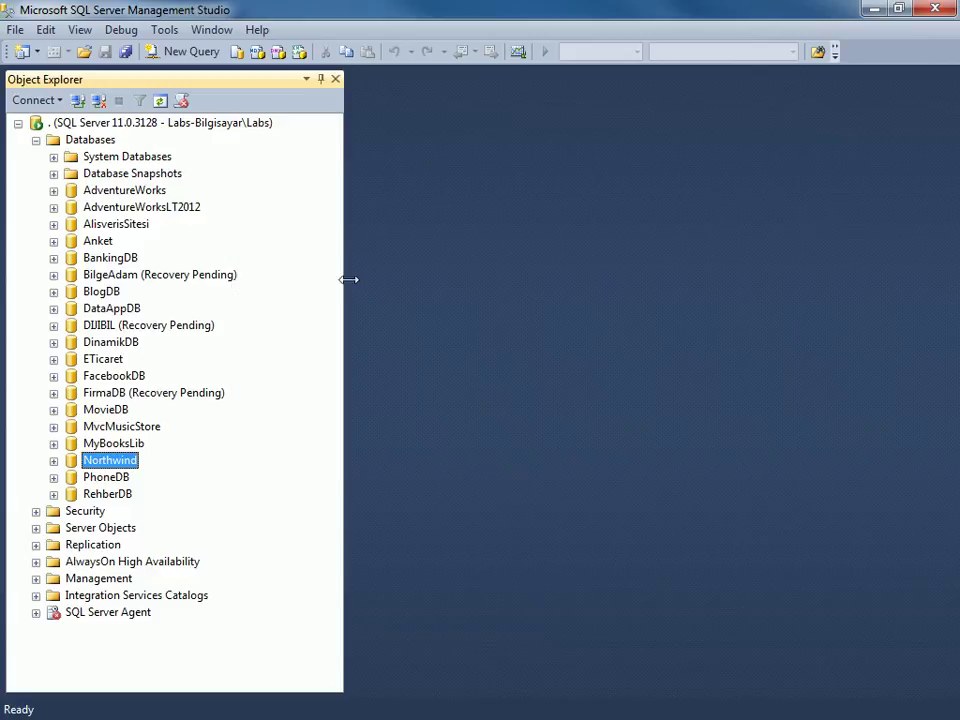
pyautogui.click(100, 459)
pyautogui.click(115, 443)
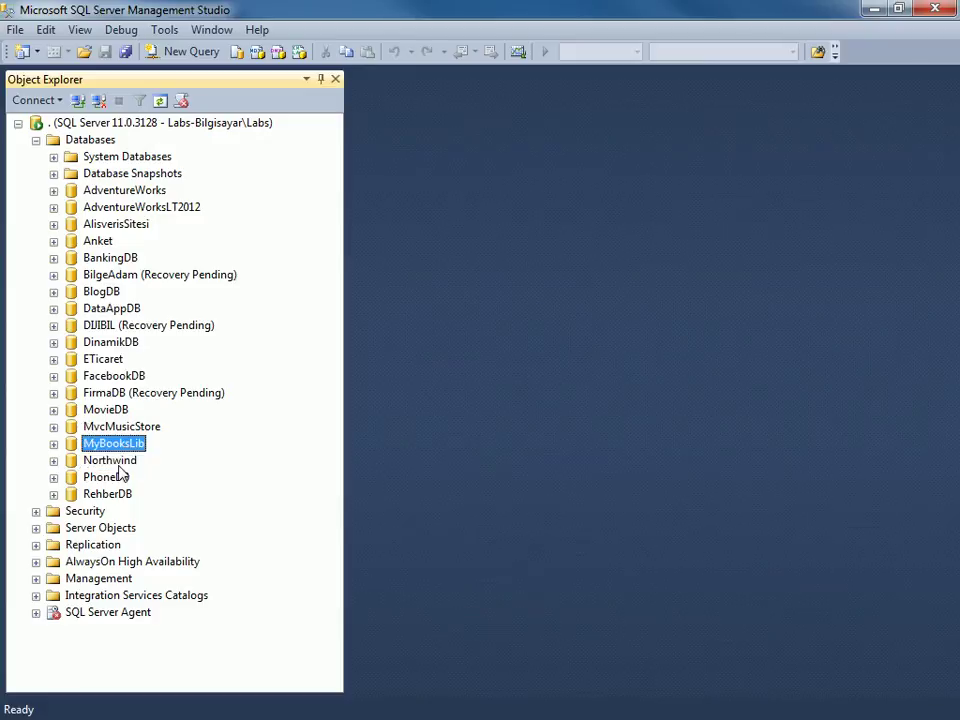
pyautogui.click(53, 460)
pyautogui.scroll(-1, 56, 467)
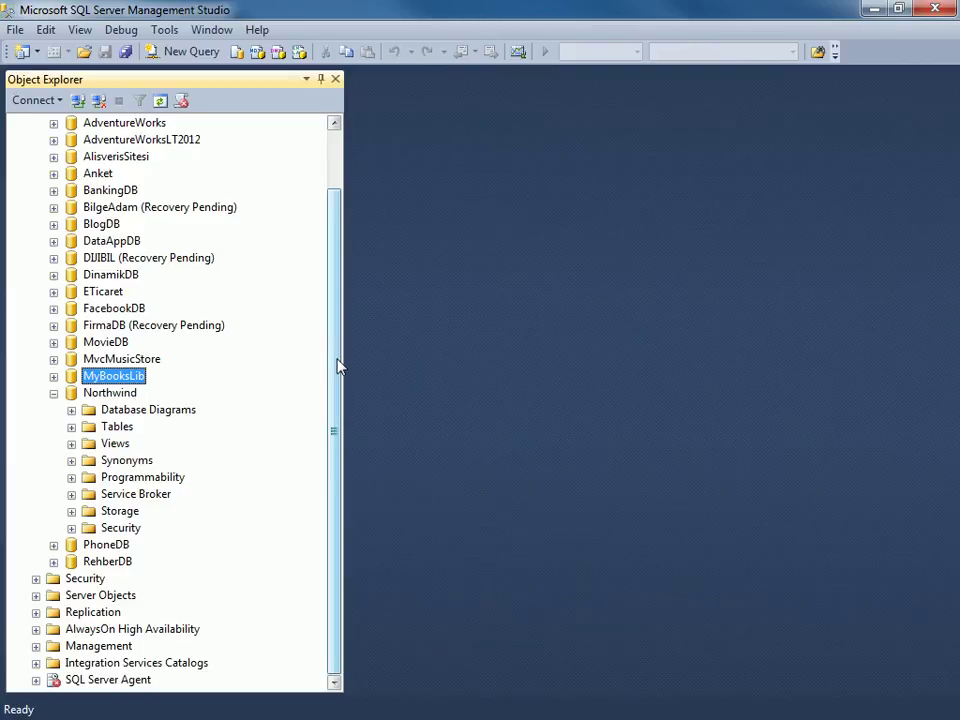
# Expand the Database Diagrams and Tables folders of the Northwind database and select Tables.
pyautogui.click(122, 394)
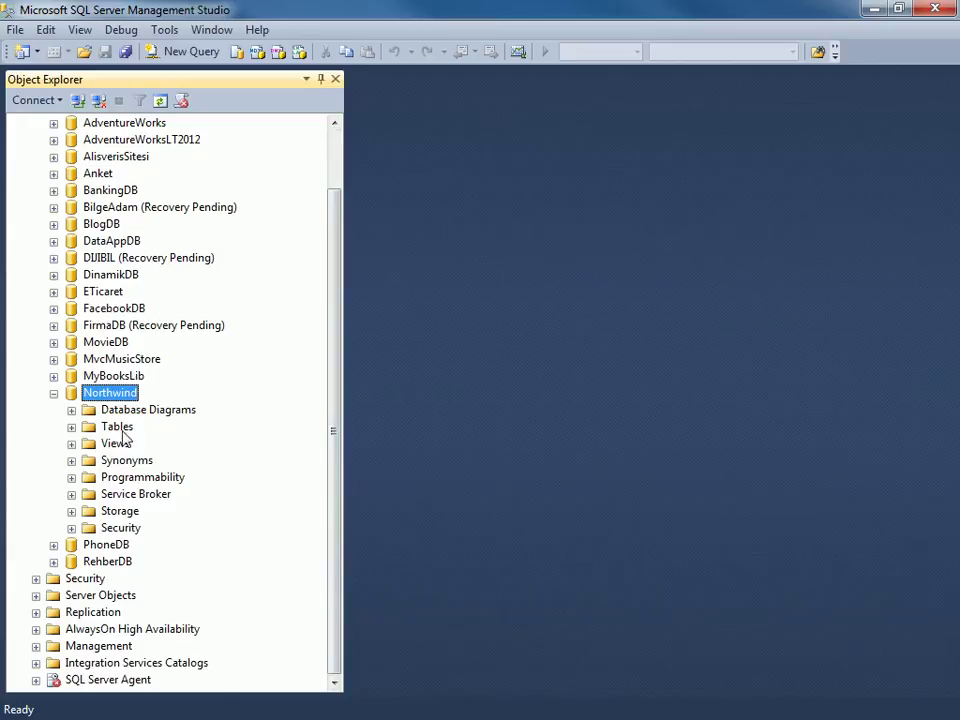
pyautogui.click(71, 410)
pyautogui.click(135, 413)
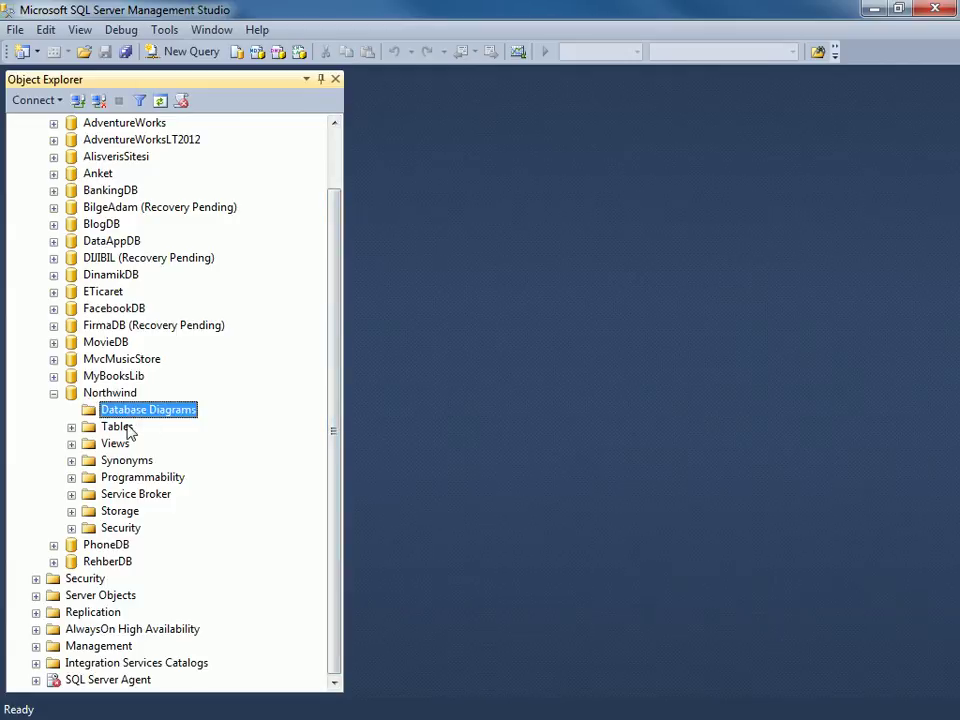
pyautogui.click(71, 427)
pyautogui.scroll(-4, 120, 430)
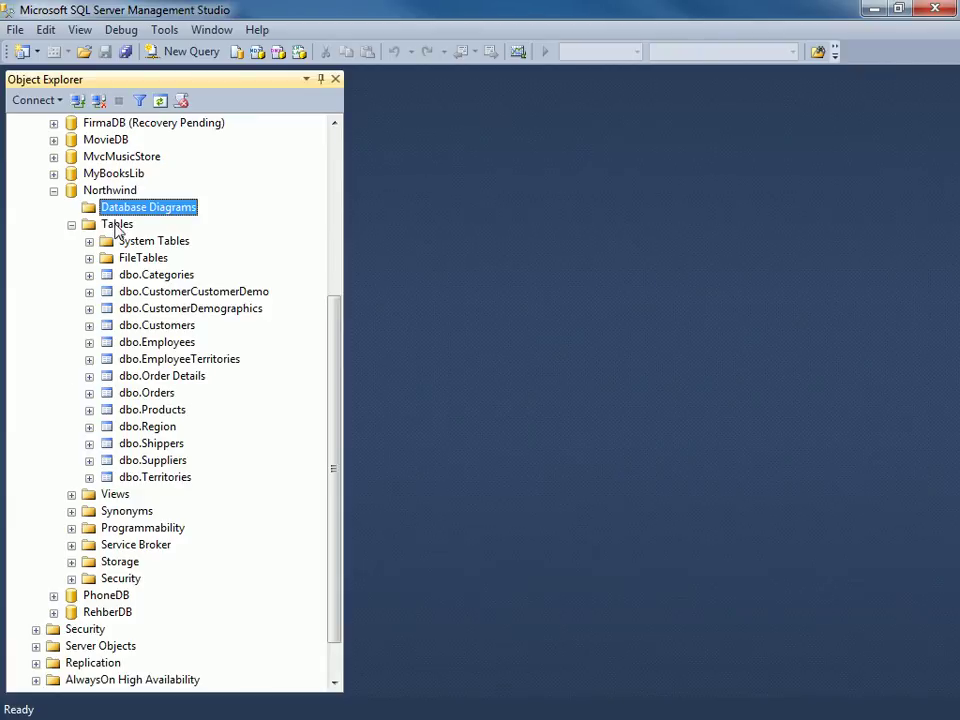
pyautogui.click(118, 225)
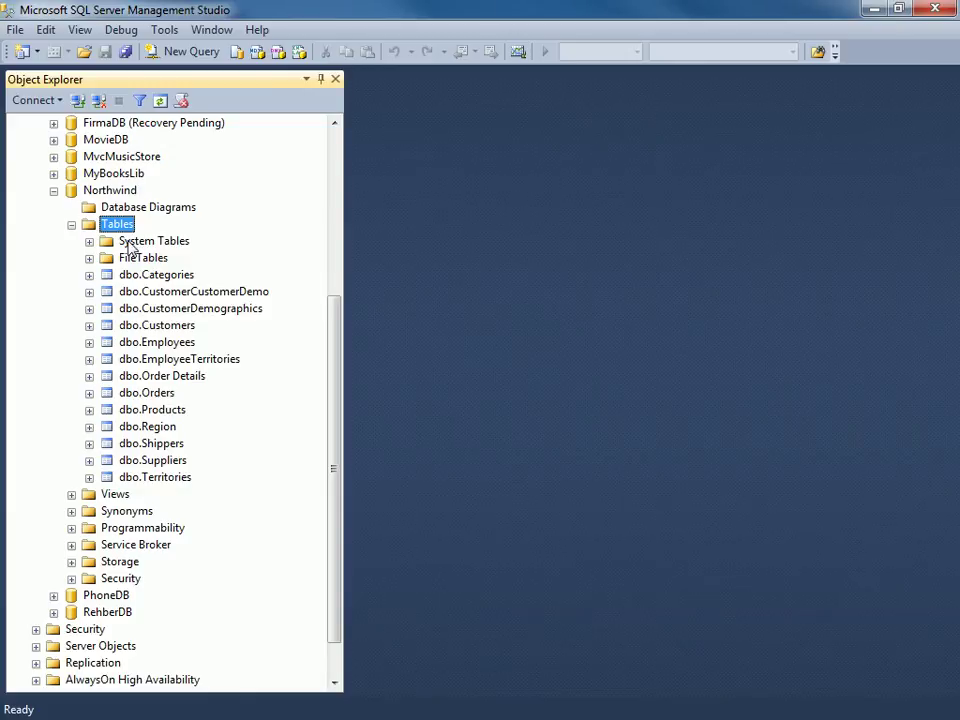
# Expand the dbo.Categories table in Northwind and select its Columns folder.
pyautogui.click(158, 277)
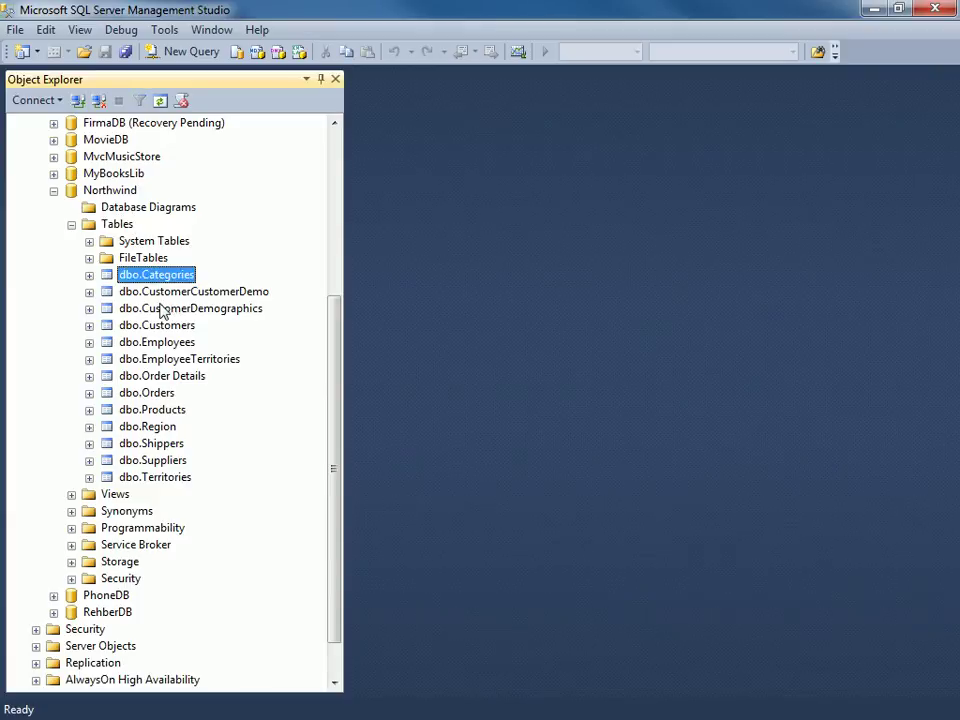
pyautogui.click(89, 275)
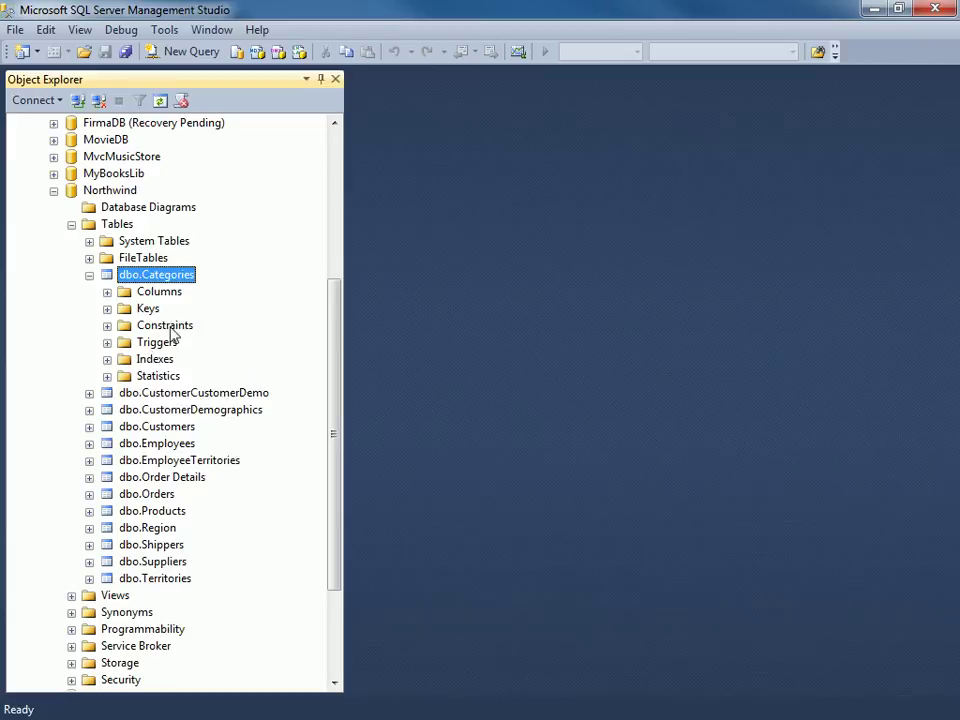
pyautogui.click(158, 292)
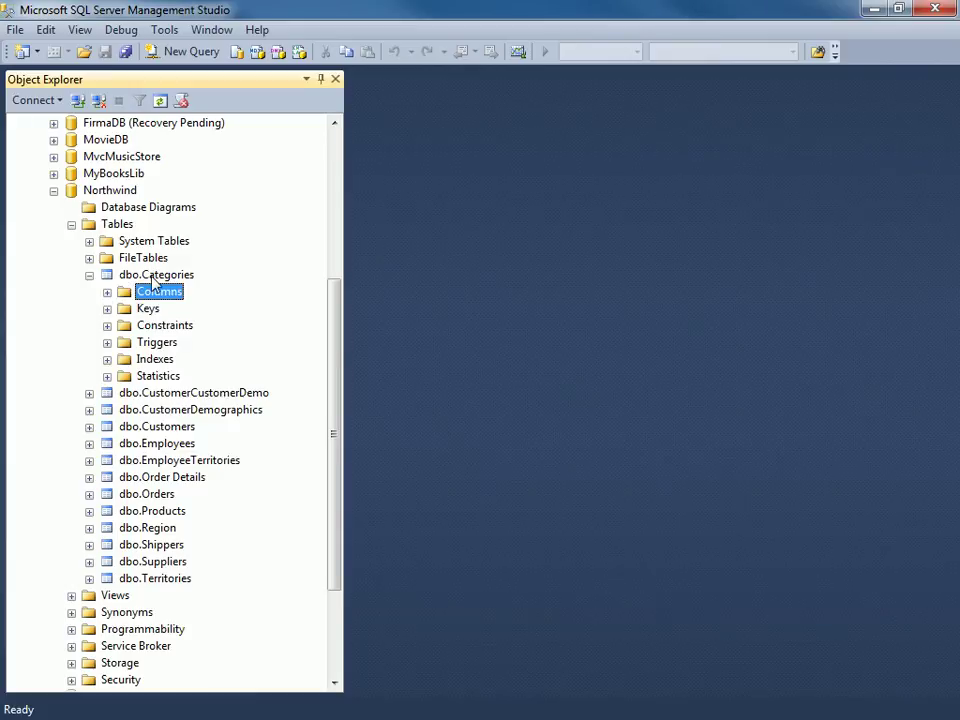
# Open the top 200 rows of dbo.Categories for editing, widen the Description column and narrow Object Explorer.
pyautogui.click(135, 276)
pyautogui.rightClick(152, 278)
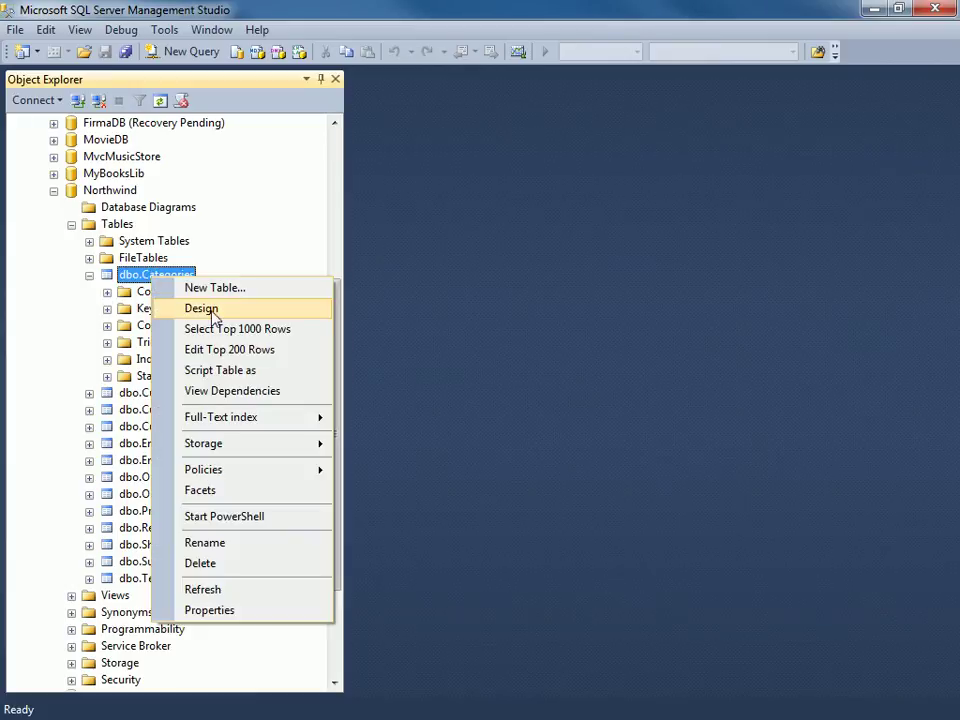
pyautogui.click(235, 357)
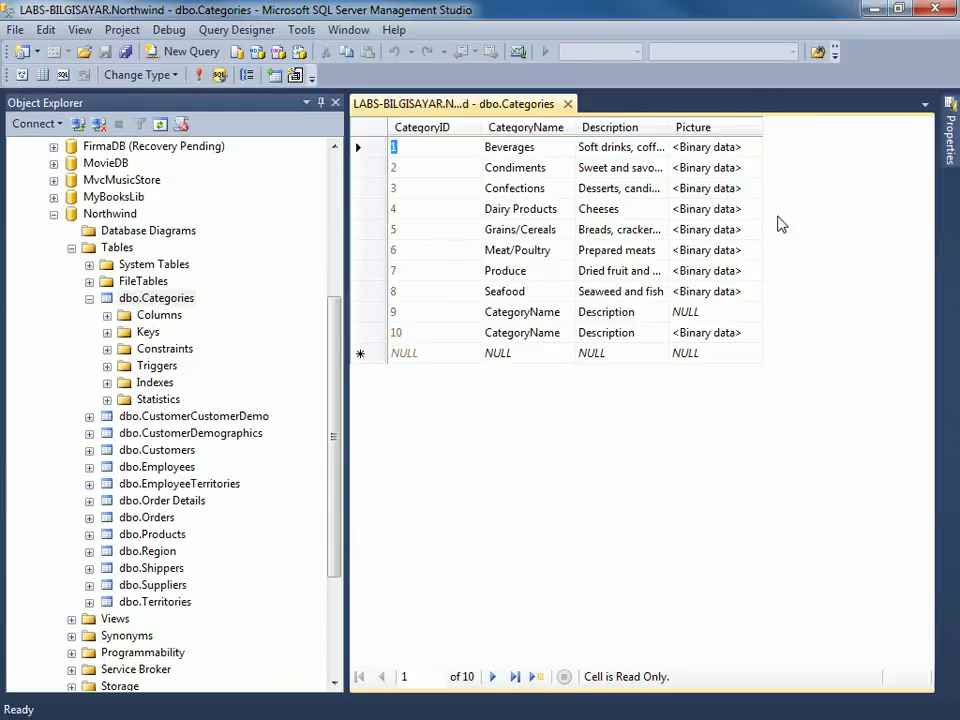
pyautogui.moveTo(669, 128); pyautogui.dragTo(726, 133)
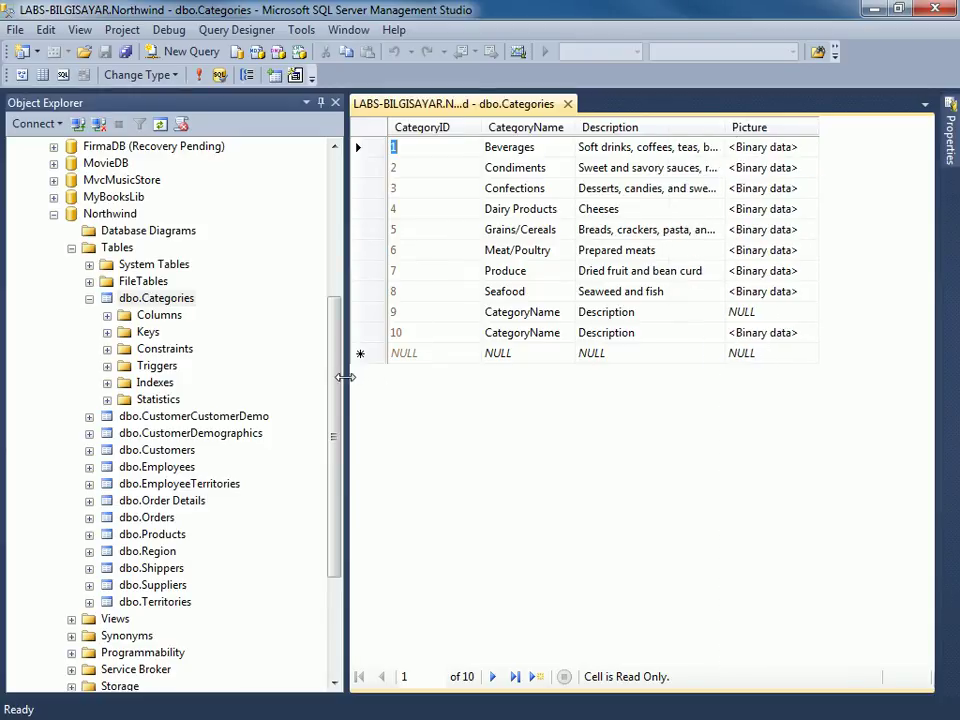
pyautogui.moveTo(326, 377); pyautogui.dragTo(304, 376)
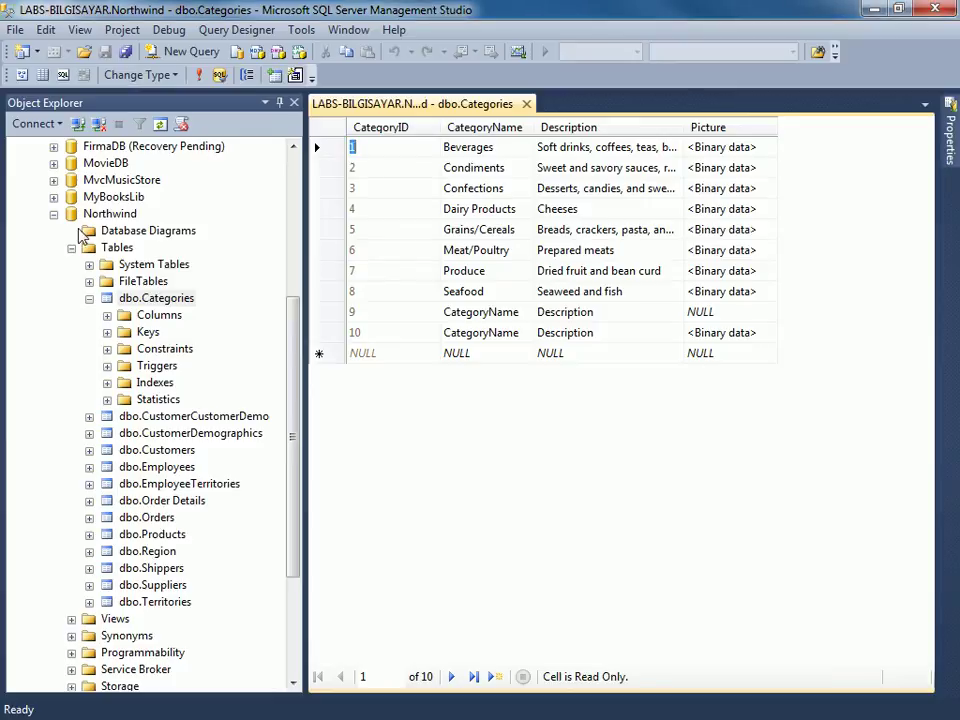
# Collapse dbo.Categories, the Tables folder and the Northwind database, and select the server's Databases folder.
pyautogui.click(89, 298)
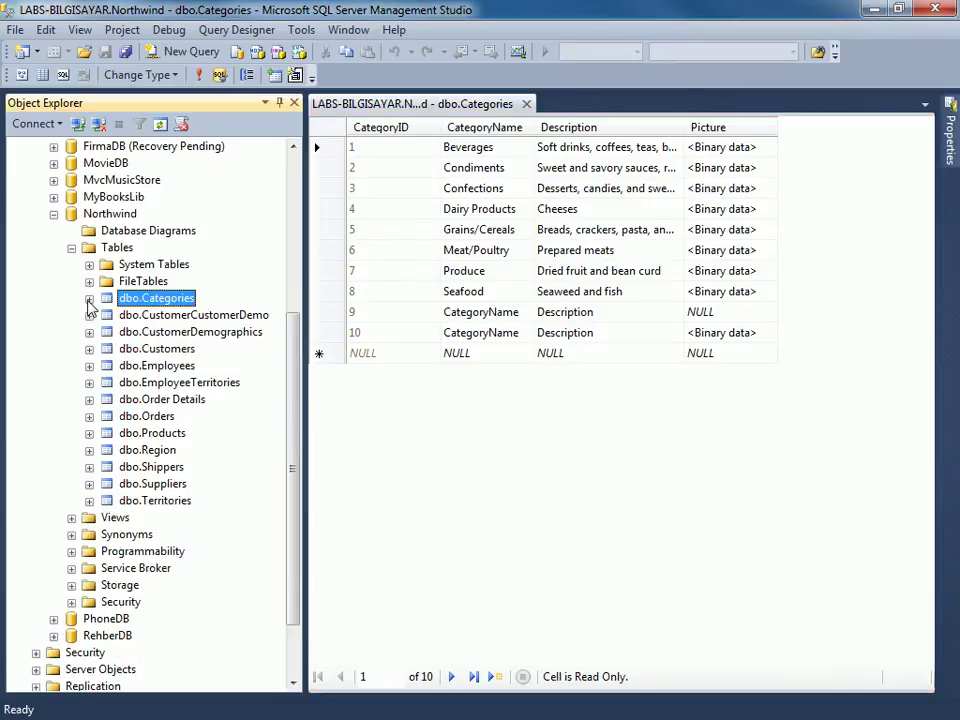
pyautogui.click(71, 248)
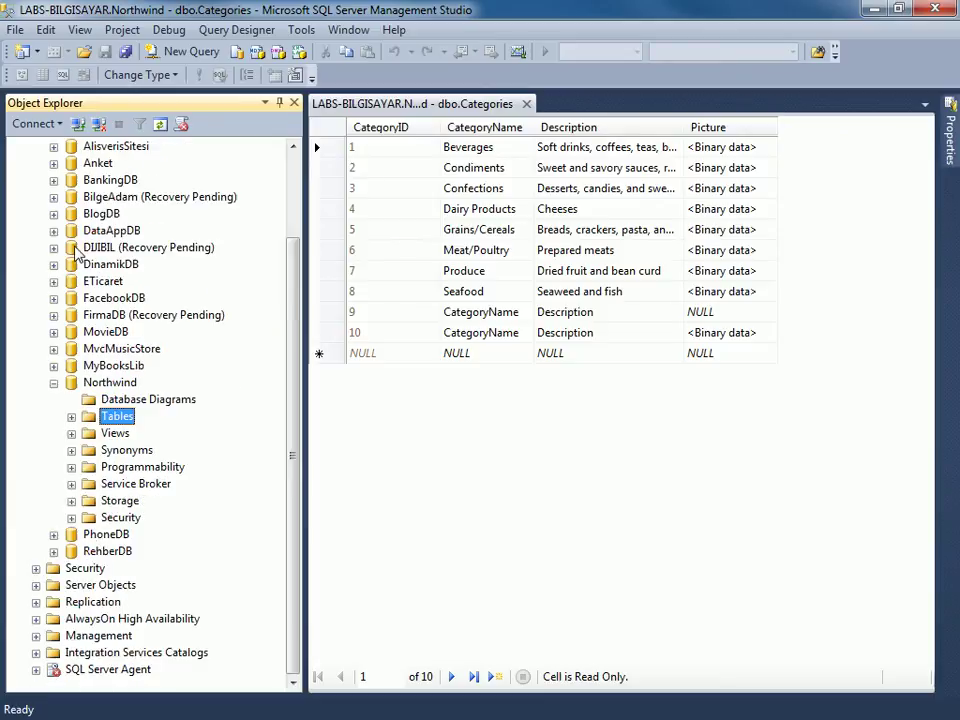
pyautogui.click(53, 381)
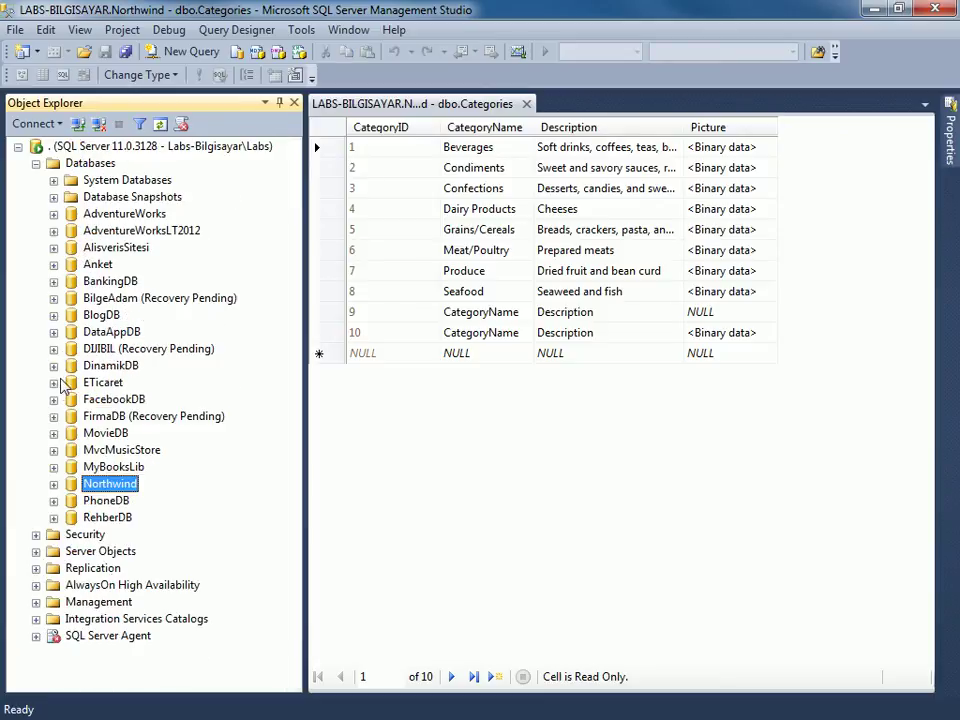
pyautogui.click(114, 148)
pyautogui.click(80, 163)
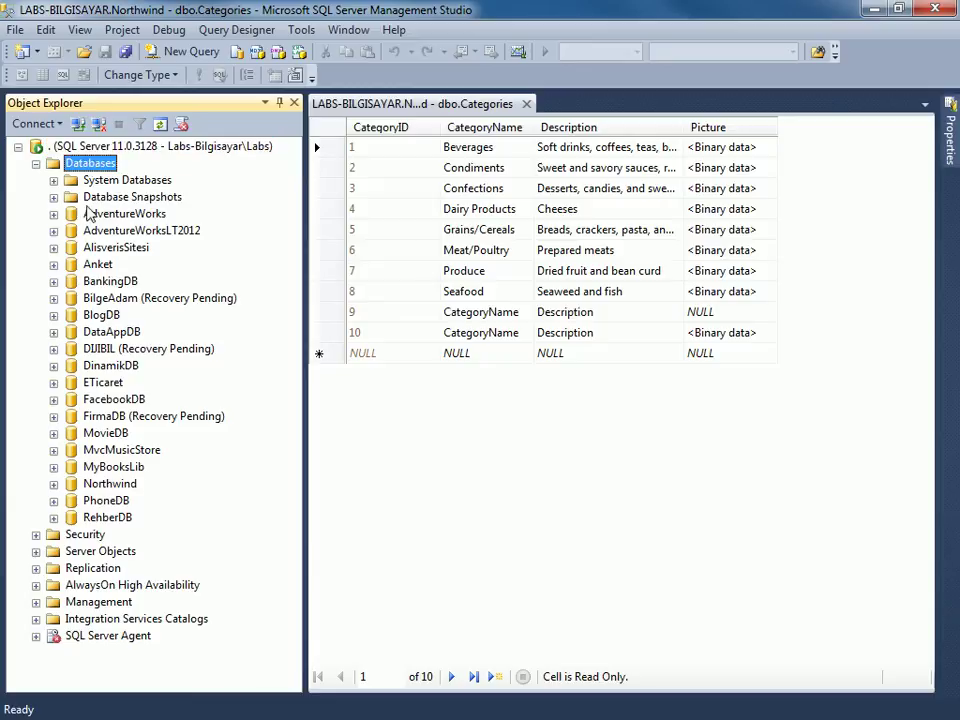
# Select the Northwind database and expand it and its Tables folder to list the tables.
pyautogui.click(80, 484)
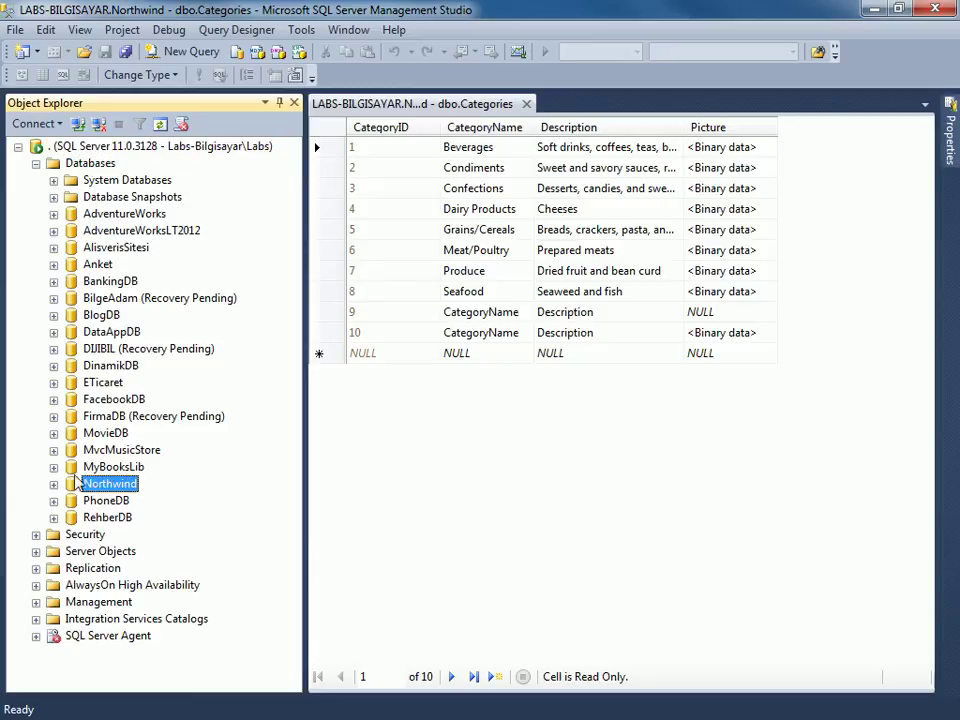
pyautogui.click(53, 484)
pyautogui.scroll(-2, 60, 480)
pyautogui.click(115, 414)
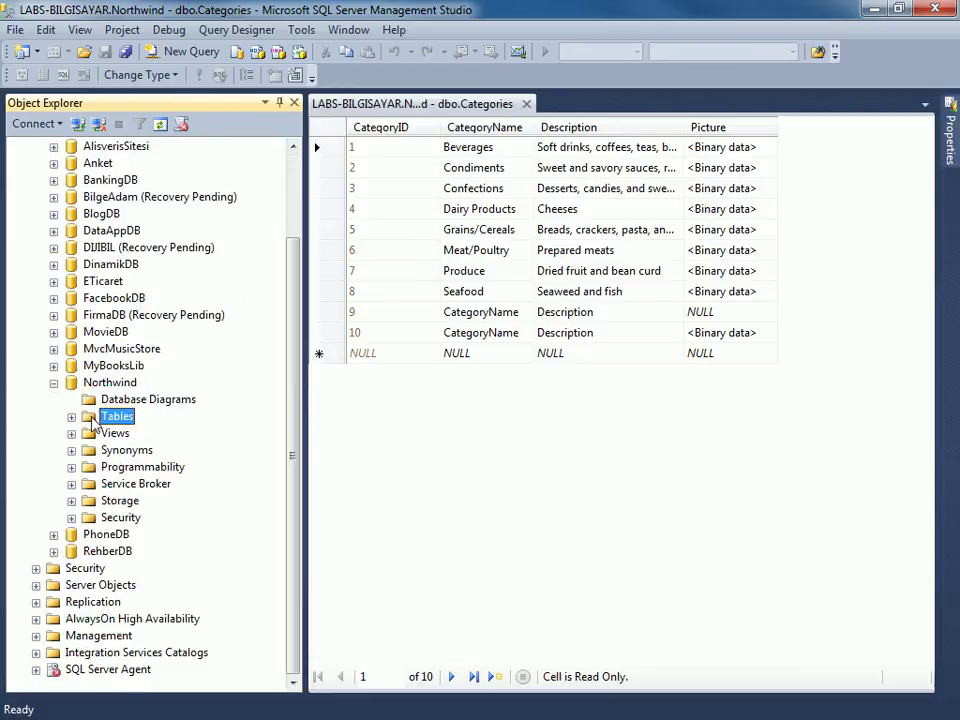
pyautogui.scroll(1, 77, 446)
pyautogui.click(71, 467)
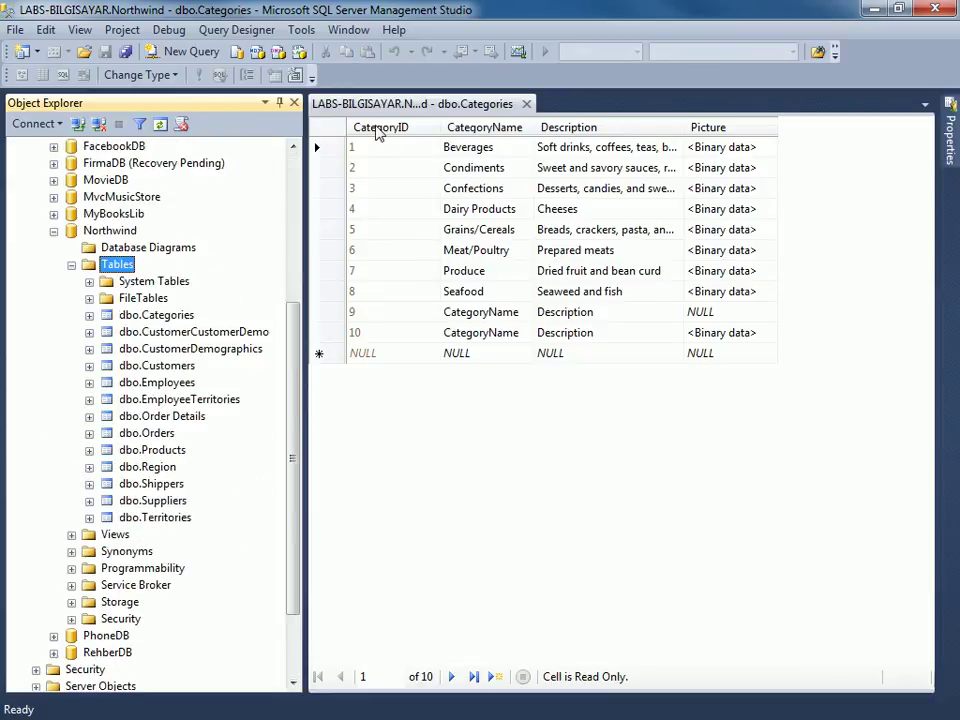
# Examine the columns and individual records of the Categories data, going row by row from Beverages to Produce.
pyautogui.click(404, 130)
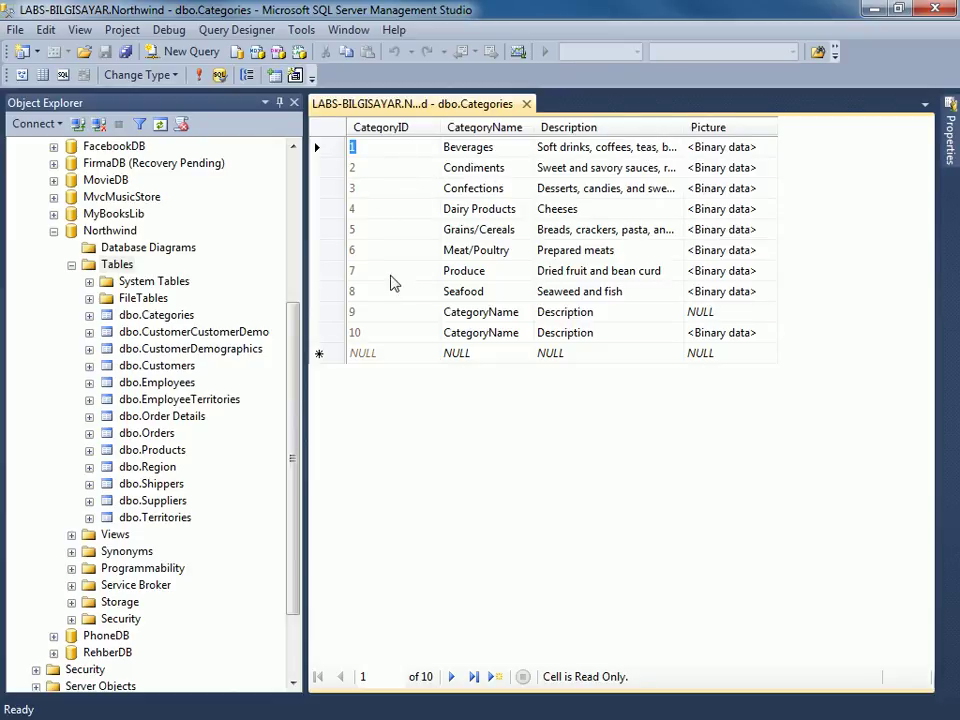
pyautogui.click(317, 147)
pyautogui.click(331, 168)
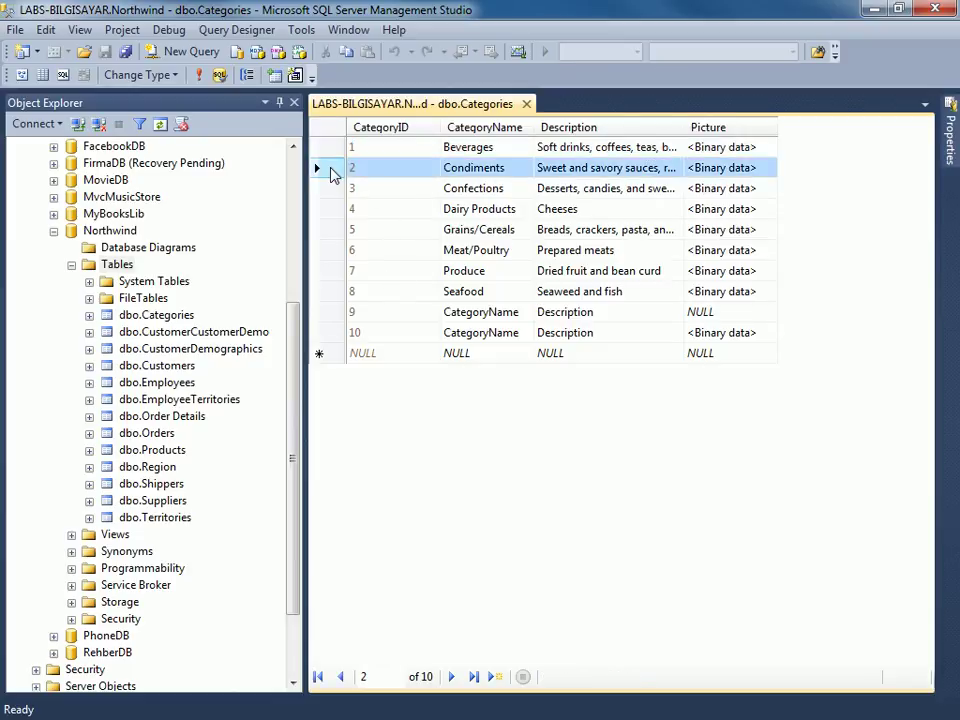
pyautogui.click(331, 190)
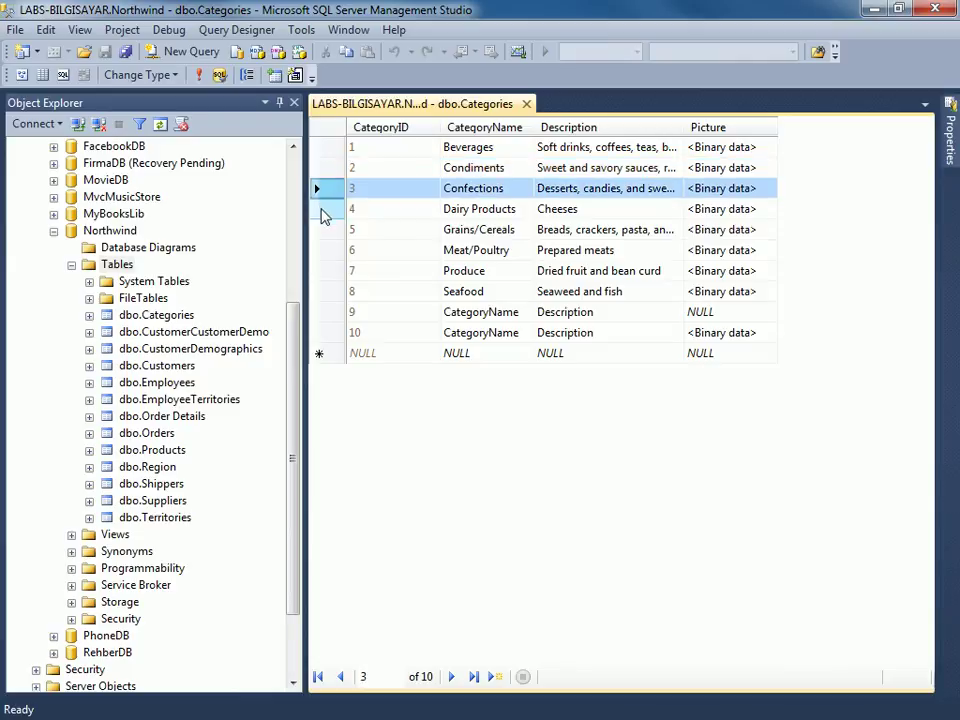
pyautogui.click(320, 210)
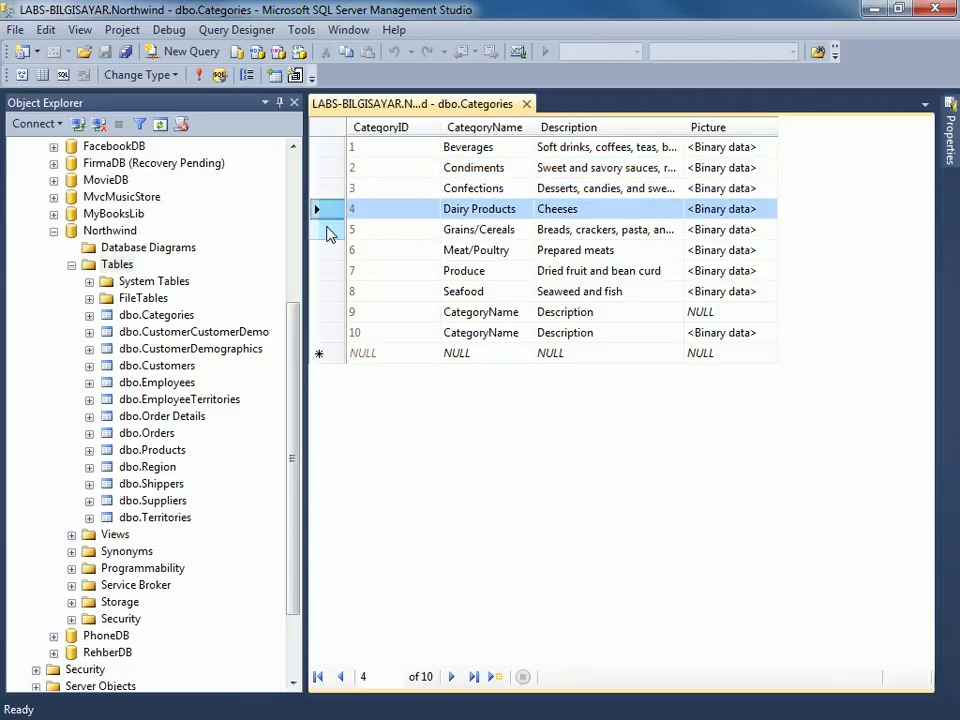
pyautogui.click(331, 231)
pyautogui.click(331, 252)
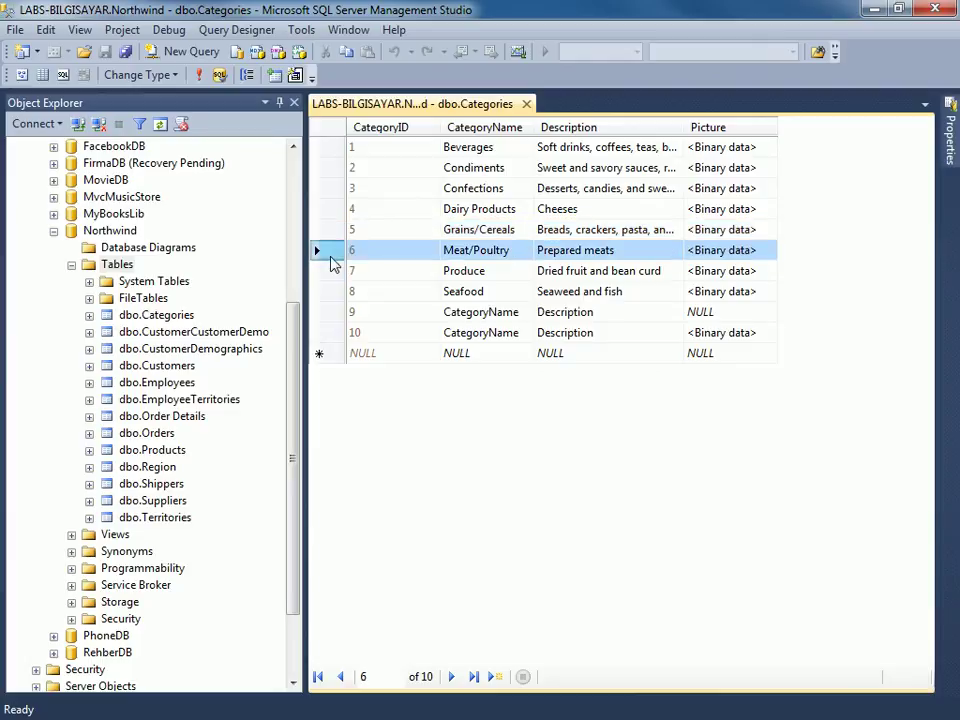
pyautogui.click(333, 280)
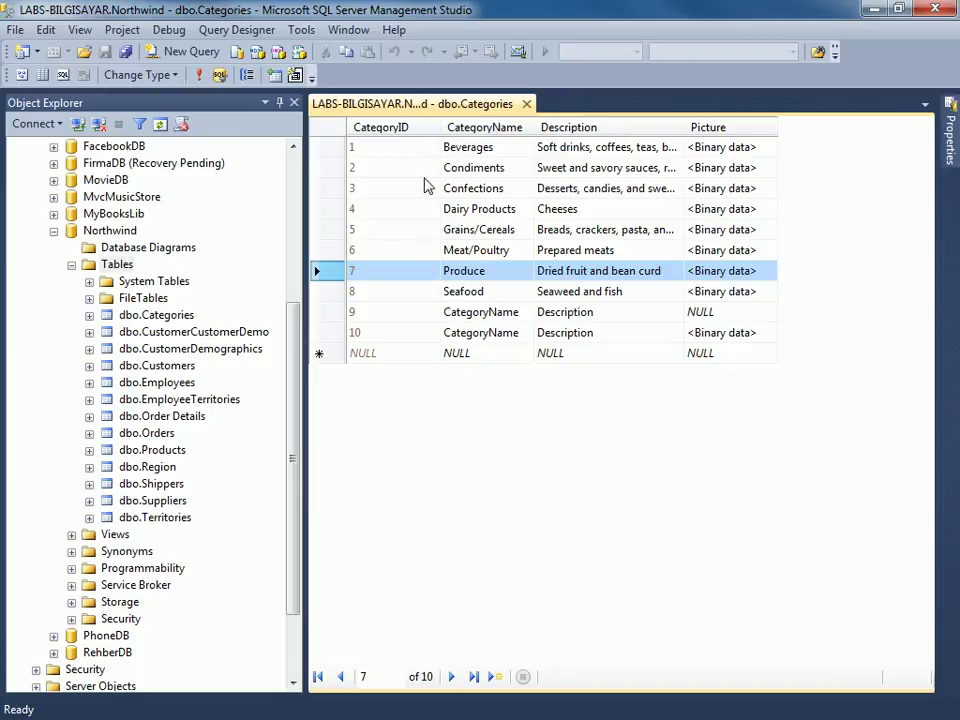
# Close the Categories data grid and expand the Columns folder of dbo.Categories to show its column definitions.
pyautogui.click(170, 316)
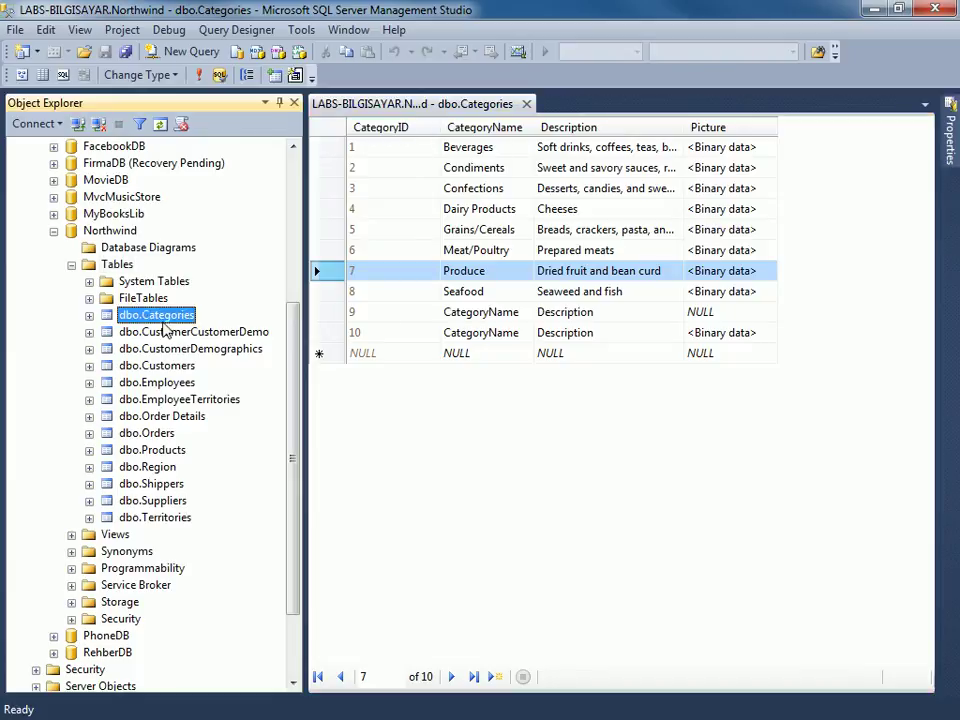
pyautogui.click(526, 104)
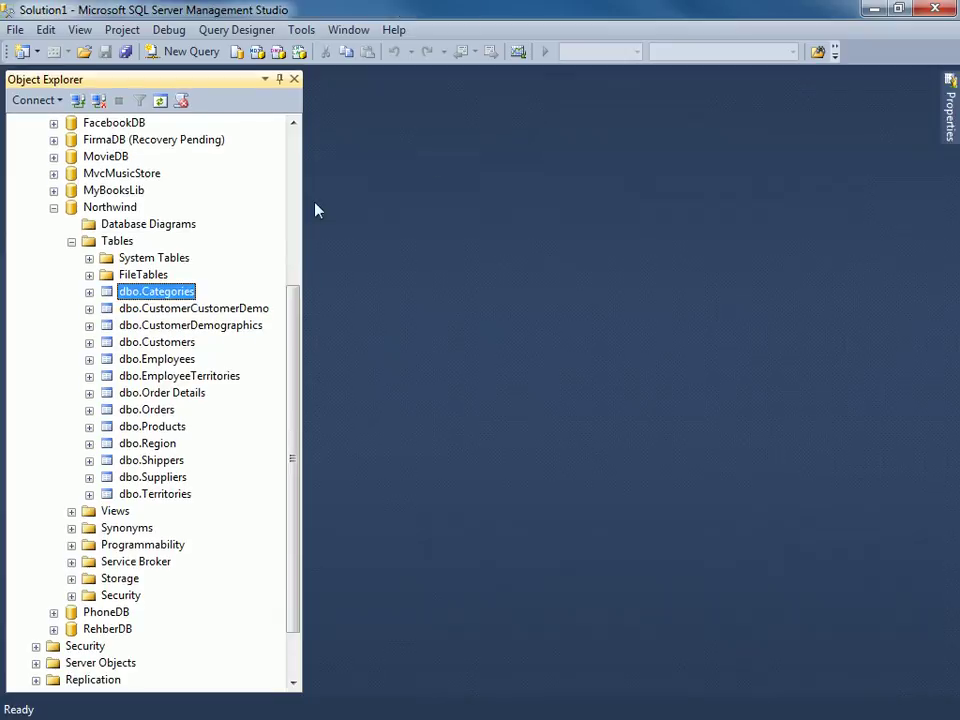
pyautogui.click(89, 291)
pyautogui.click(89, 292)
pyautogui.click(89, 292)
pyautogui.click(107, 309)
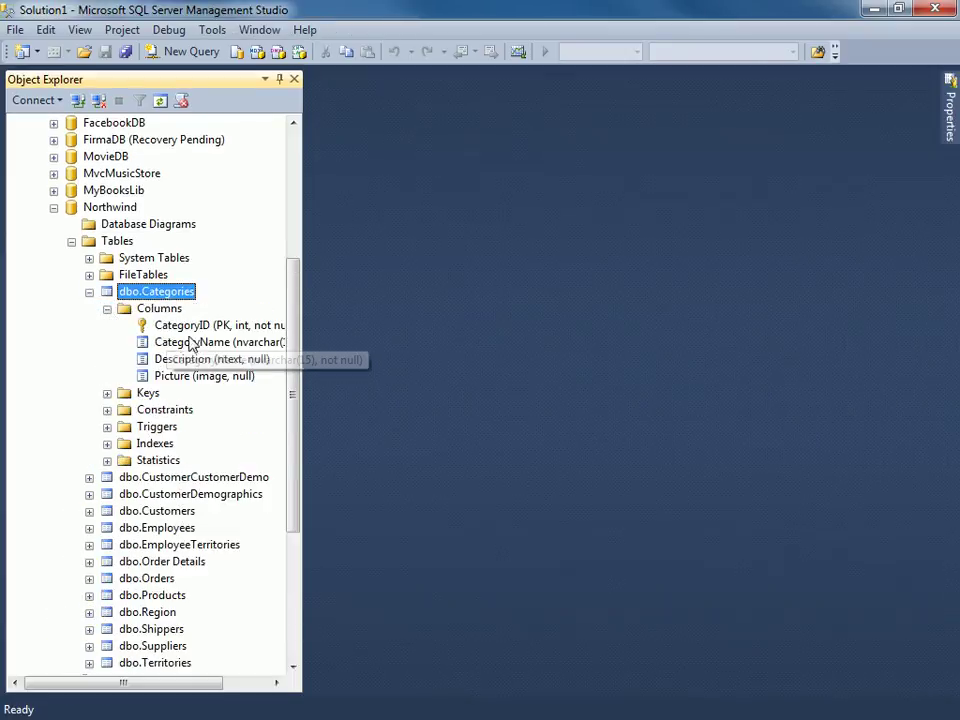
pyautogui.moveTo(180, 683); pyautogui.dragTo(208, 684)
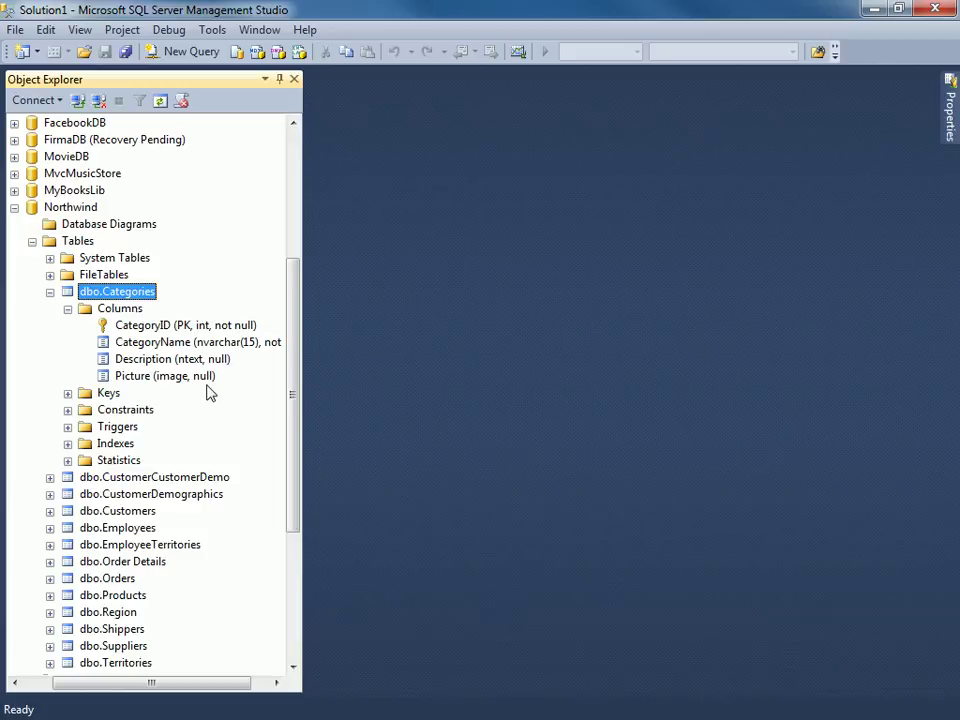
# Open dbo.Categories in Design view and go through its column names from CategoryID to Picture.
pyautogui.rightClick(129, 292)
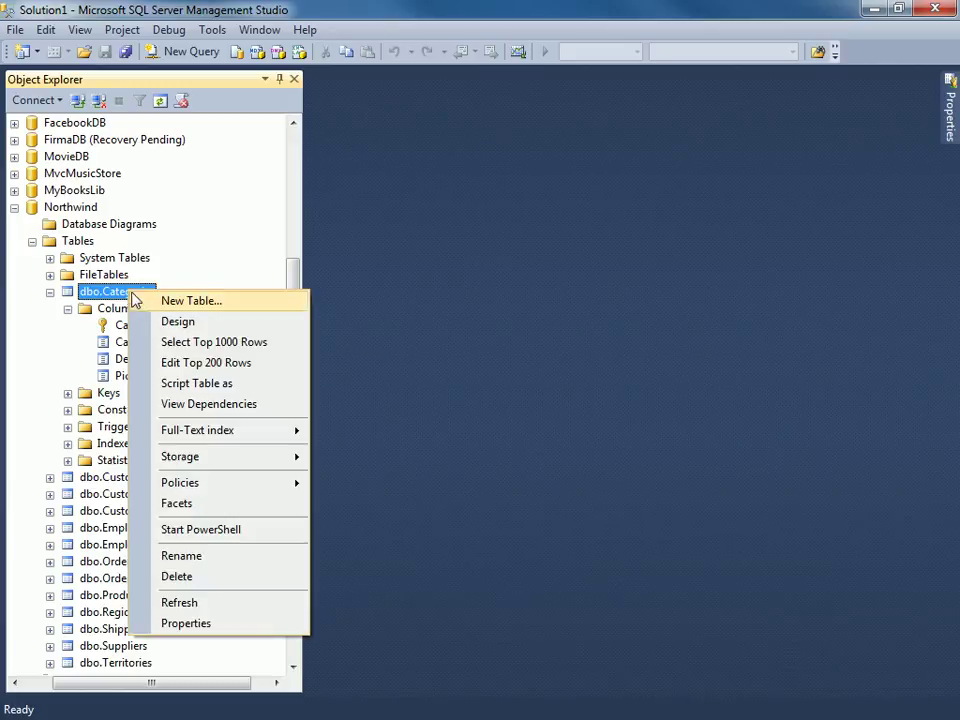
pyautogui.click(205, 327)
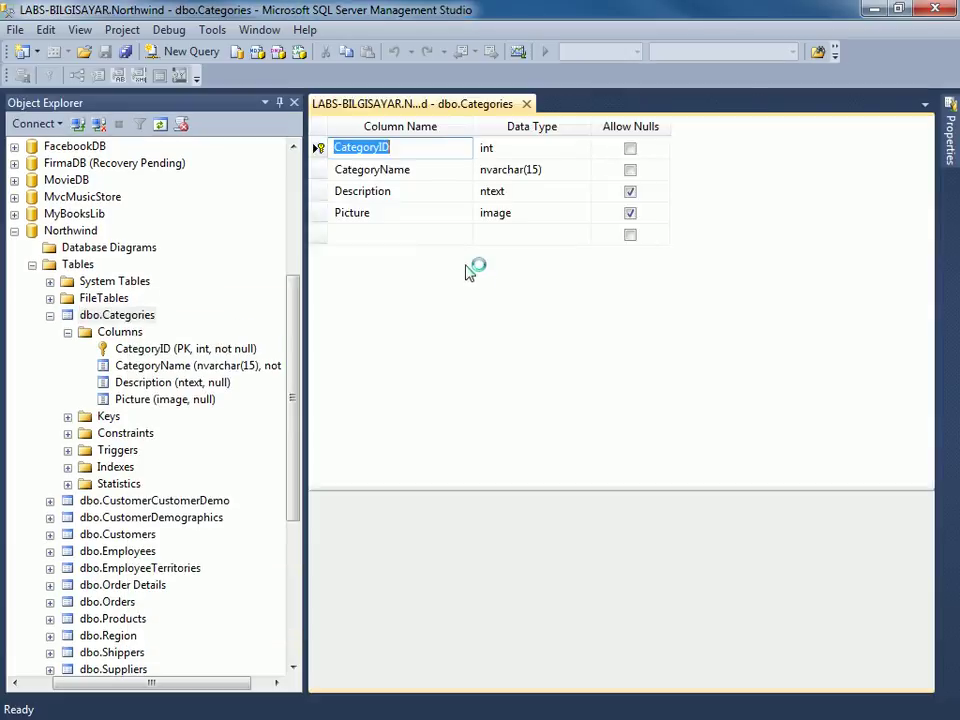
pyautogui.click(413, 188)
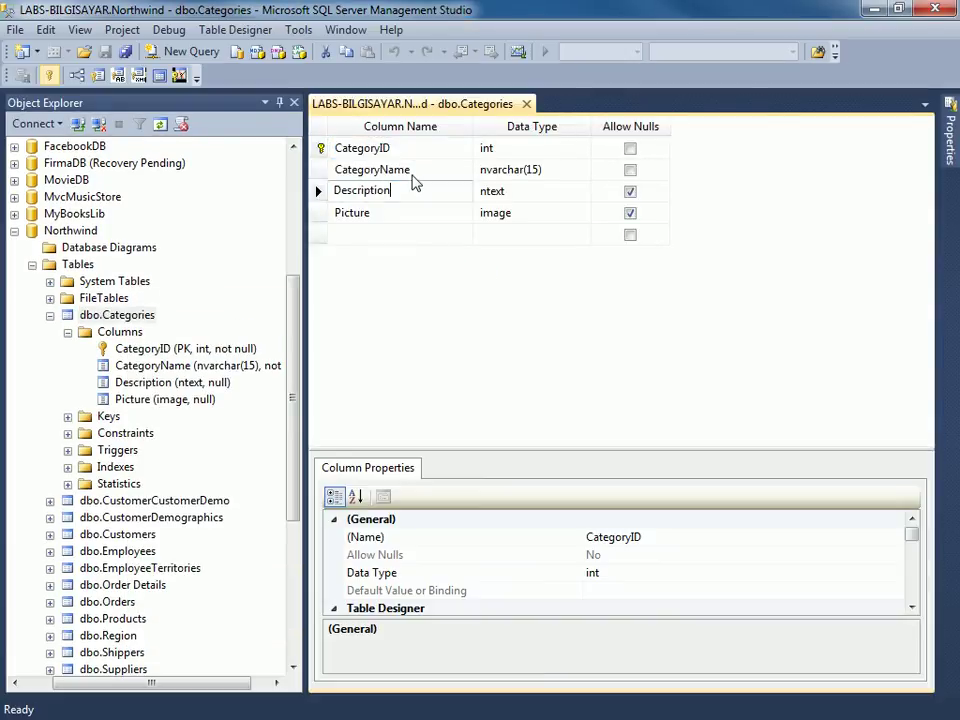
pyautogui.click(418, 168)
pyautogui.click(414, 210)
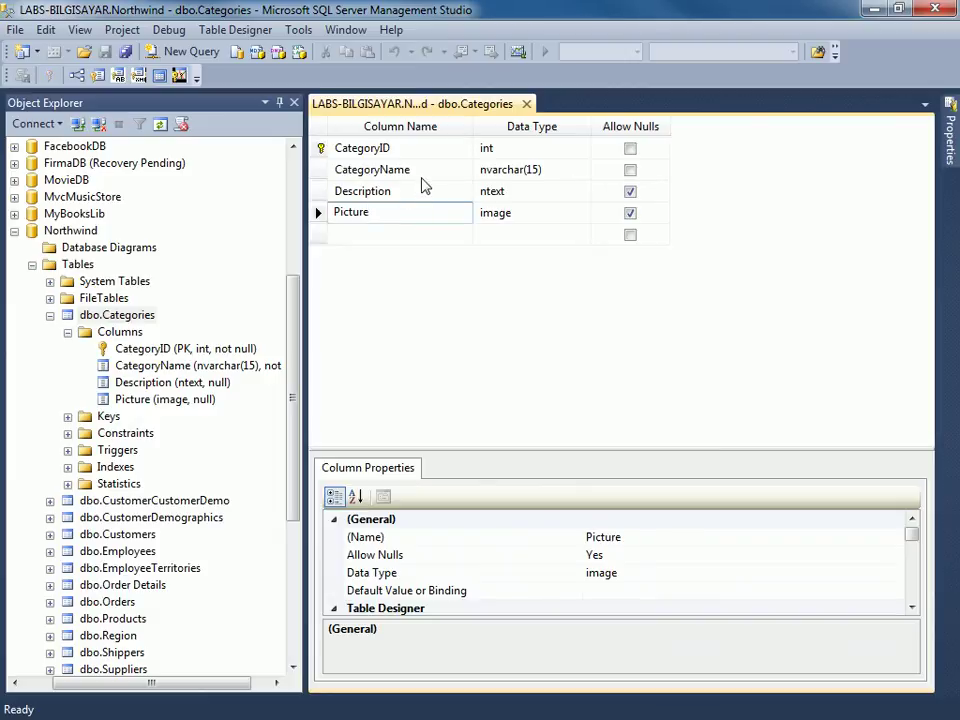
pyautogui.click(421, 171)
pyautogui.click(422, 150)
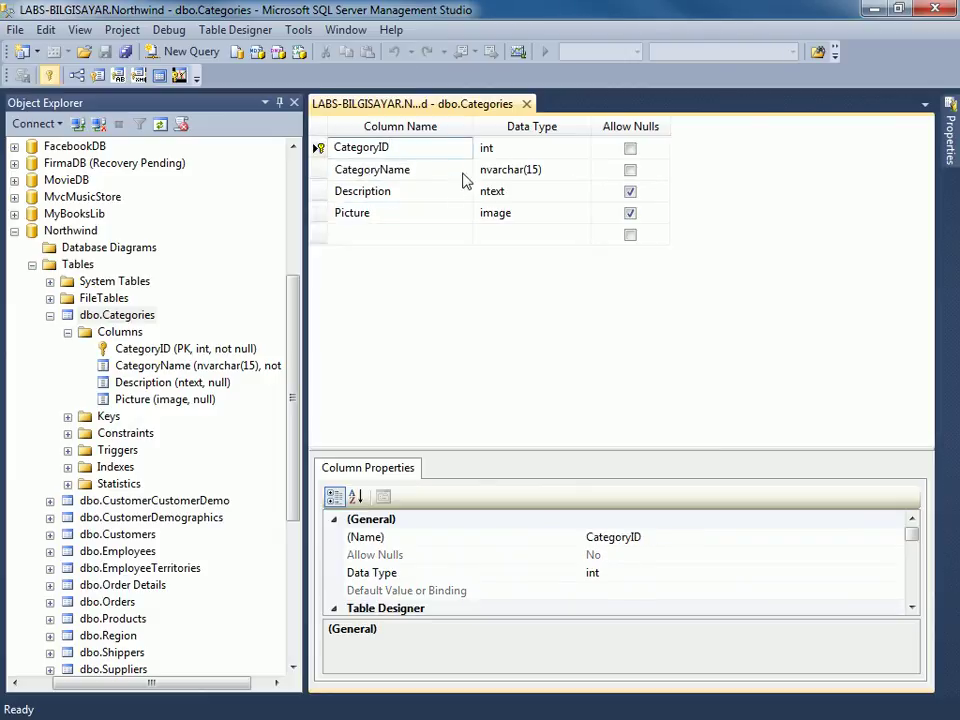
# Inspect the data types of the CategoryID and CategoryName columns in the table design.
pyautogui.click(516, 150)
pyautogui.click(538, 170)
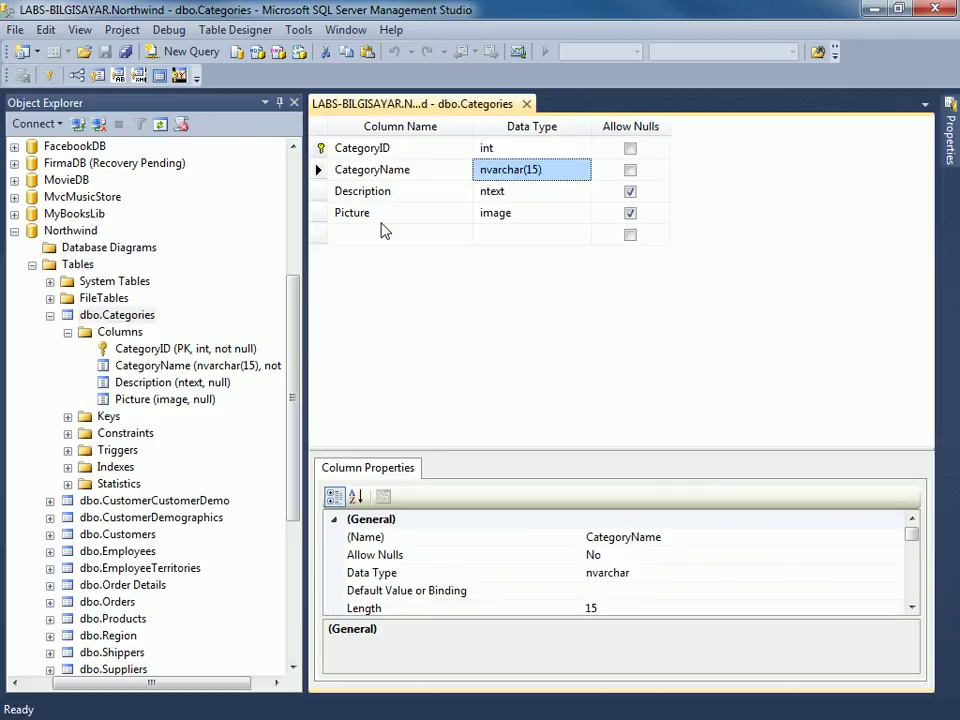
pyautogui.click(396, 169)
pyautogui.click(403, 148)
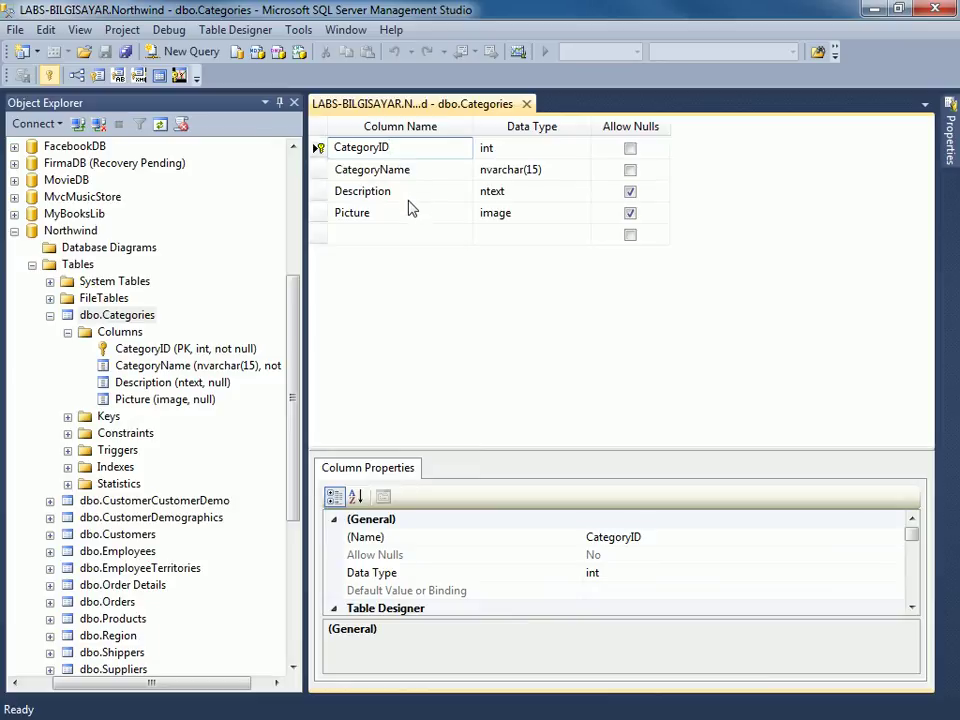
# Look through the available data types for the CategoryID column, from bigint down to smallmoney.
pyautogui.click(507, 150)
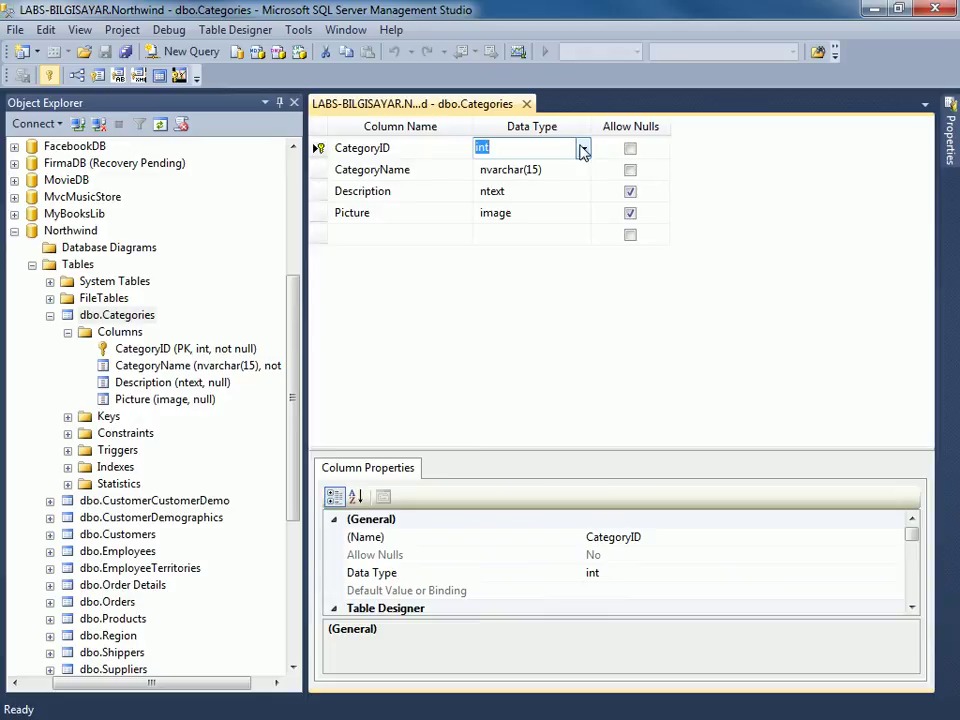
pyautogui.click(583, 150)
pyautogui.moveTo(583, 238); pyautogui.dragTo(584, 189)
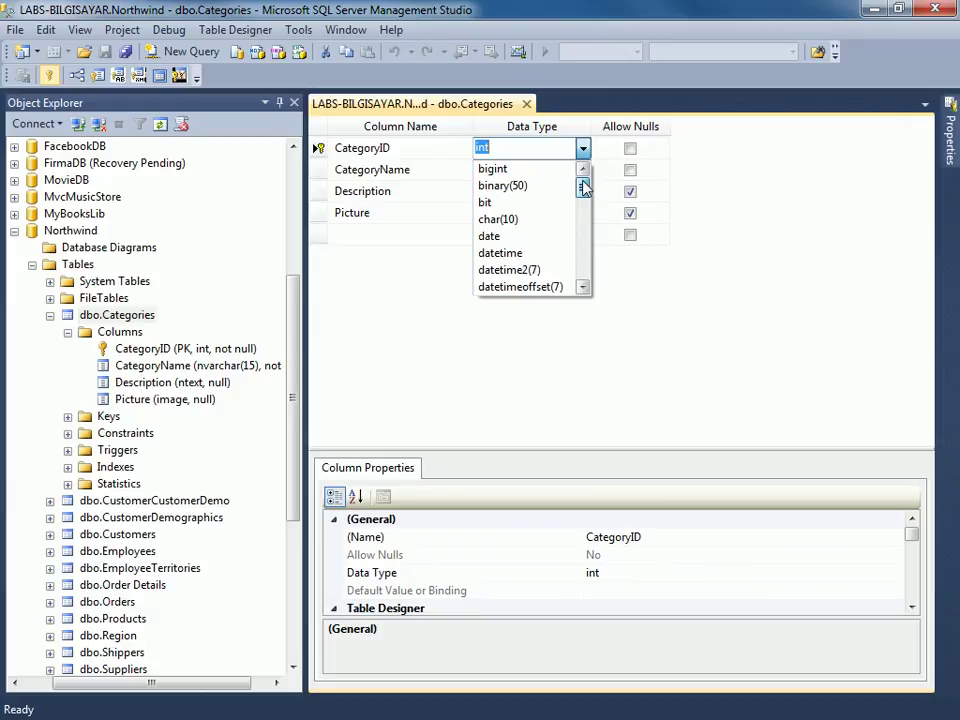
pyautogui.moveTo(584, 189); pyautogui.dragTo(584, 219)
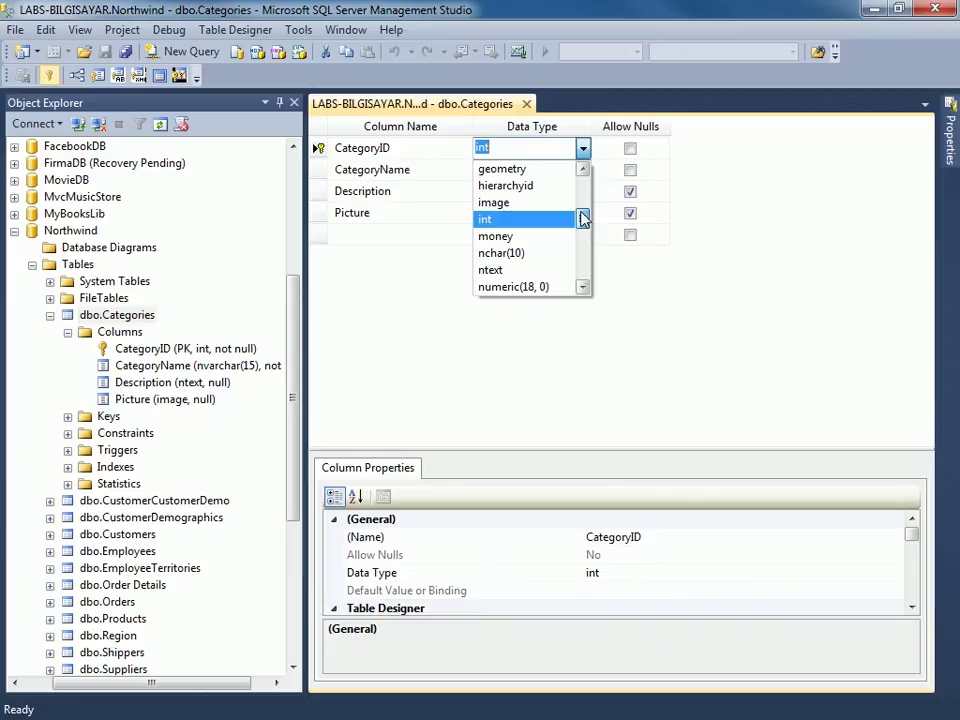
pyautogui.moveTo(583, 219); pyautogui.dragTo(582, 236)
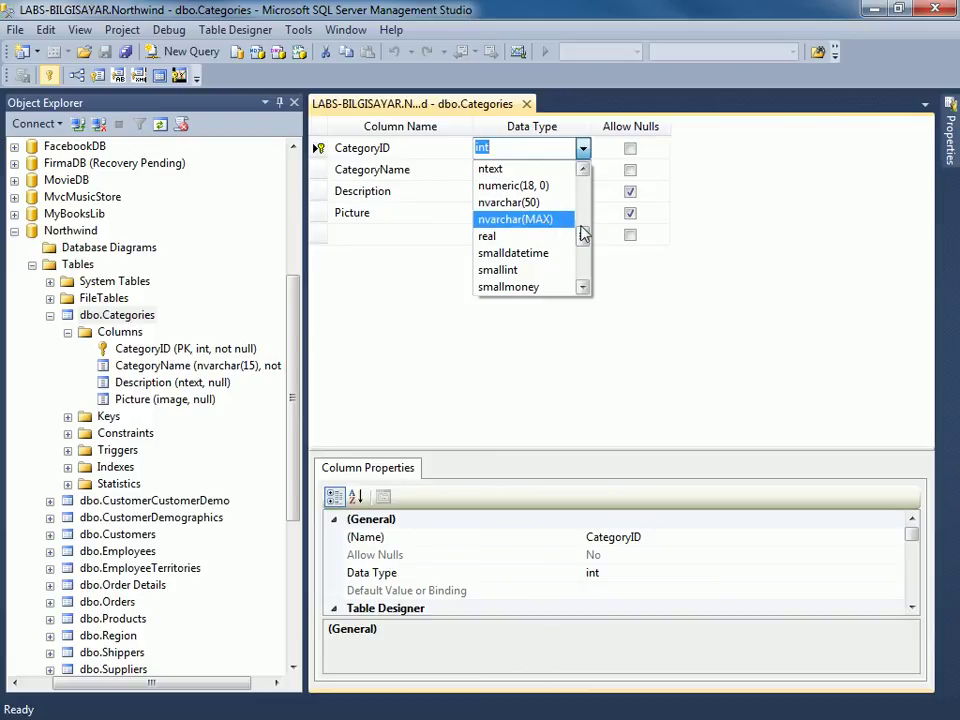
pyautogui.moveTo(582, 237); pyautogui.dragTo(584, 221)
pyautogui.moveTo(583, 203)
pyautogui.mouseDown()
pyautogui.moveTo(579, 189)
pyautogui.moveTo(579, 219)
pyautogui.mouseUp()
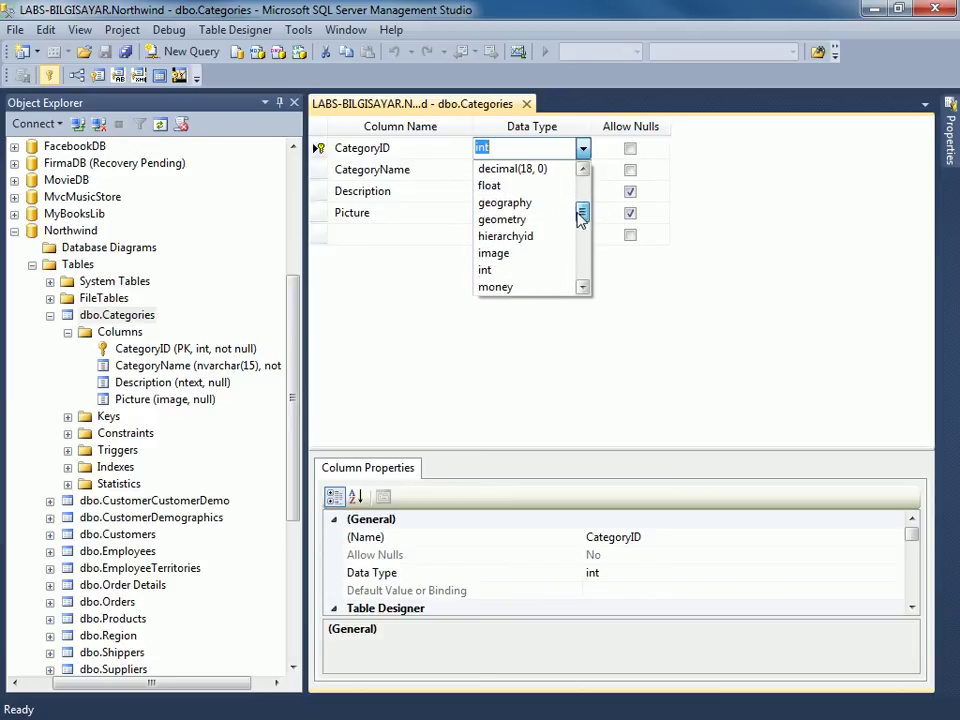
# Try to change the CategoryID column's data type to varchar(50).
pyautogui.write('v')
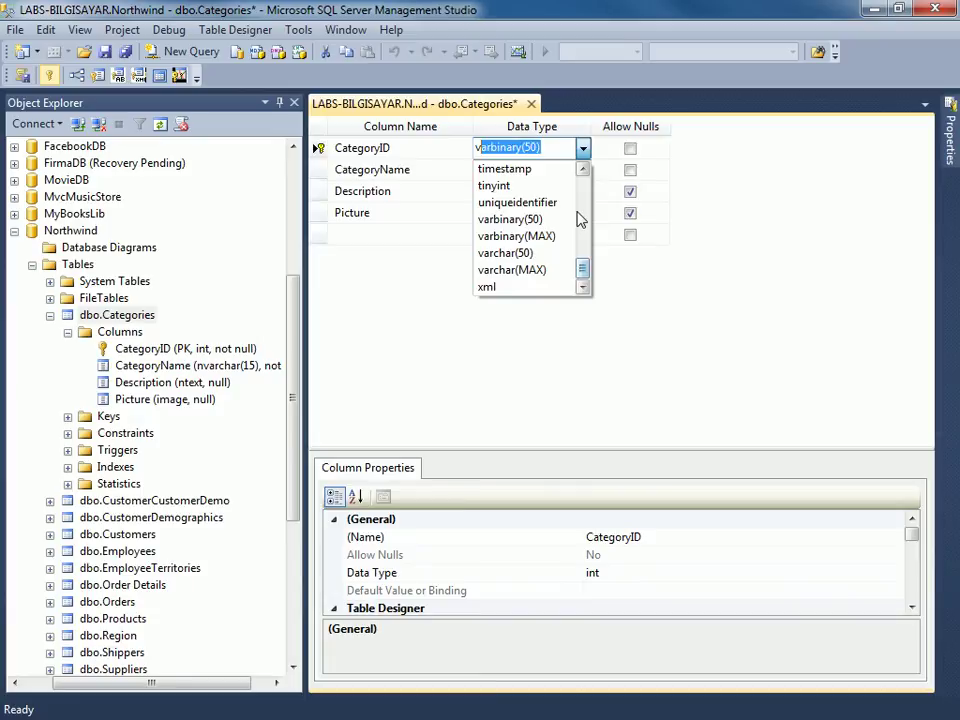
pyautogui.write('arch')
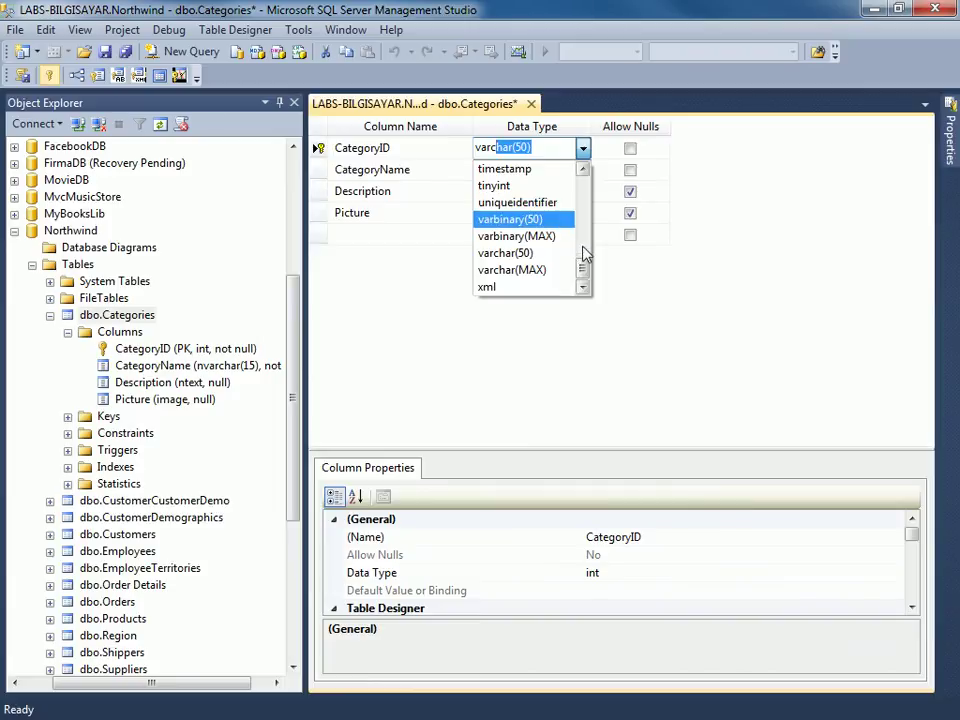
pyautogui.press('Down')
pyautogui.press('Down')
pyautogui.press('Down')
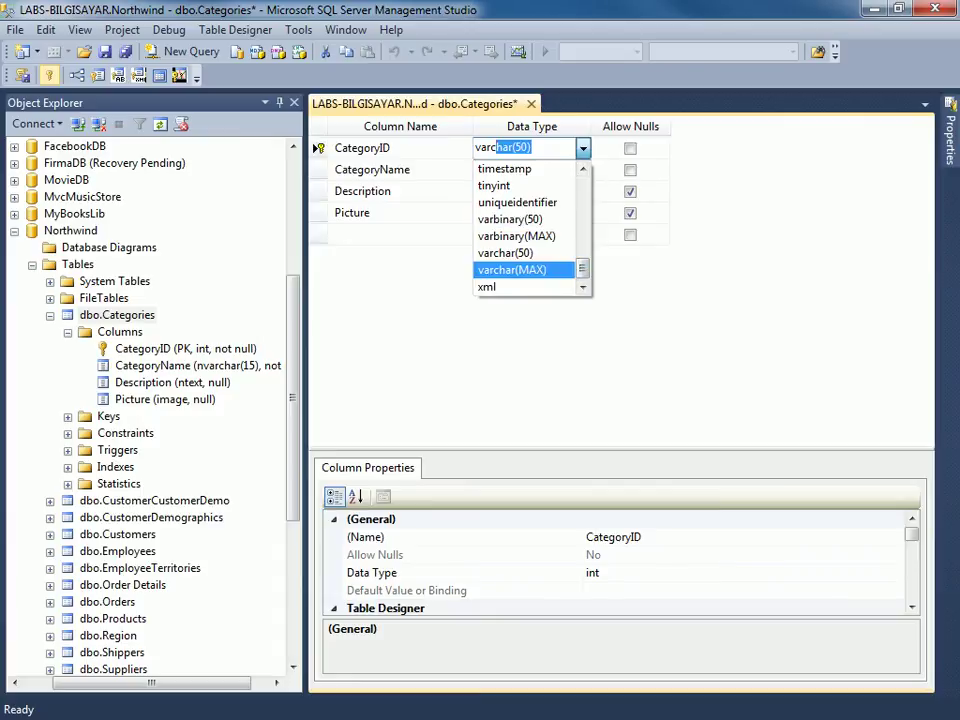
pyautogui.press('Return')
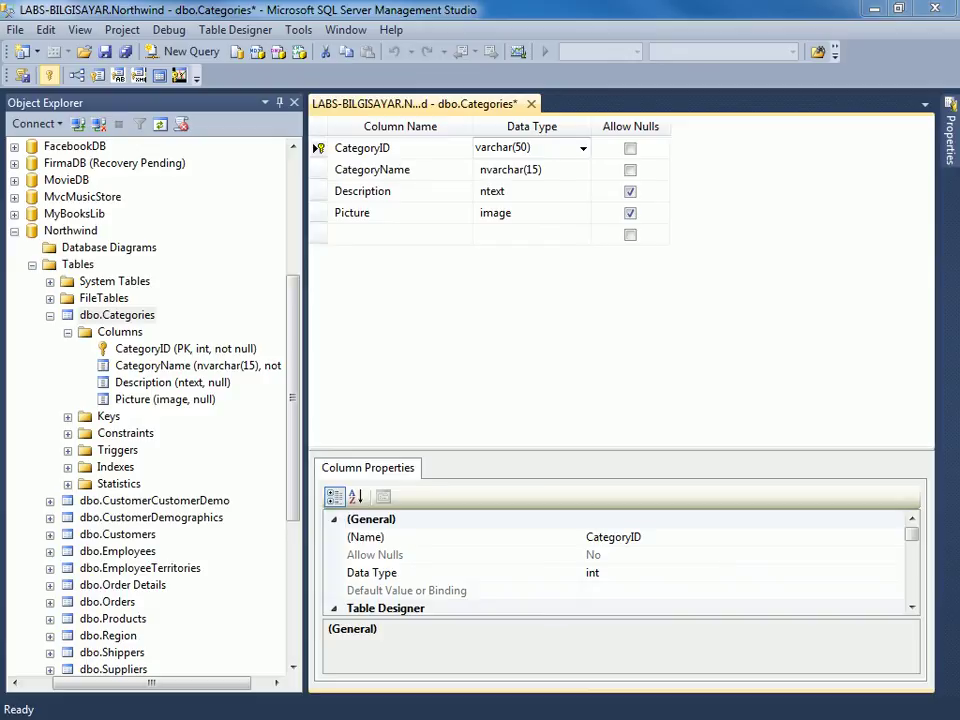
# Switch to the browser, examine the example GUID in the uniqueidentifier remarks on TechNet, and return to SQL Server Management Studio.
pyautogui.hotkey('alt', 'Tab')
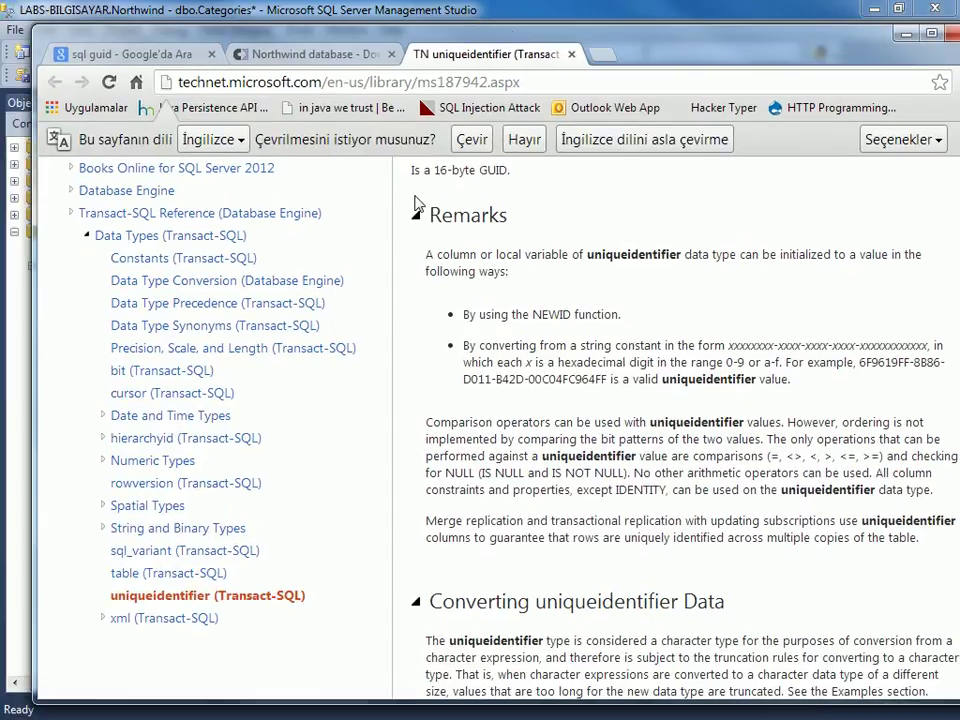
pyautogui.moveTo(391, 195); pyautogui.dragTo(258, 195)
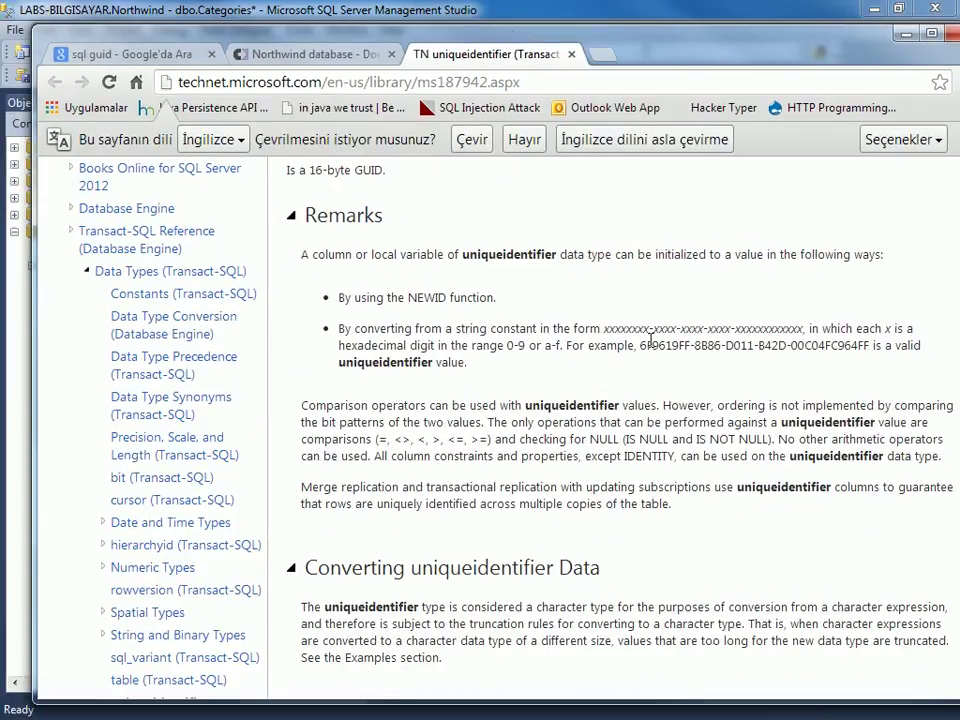
pyautogui.moveTo(641, 345); pyautogui.dragTo(870, 345)
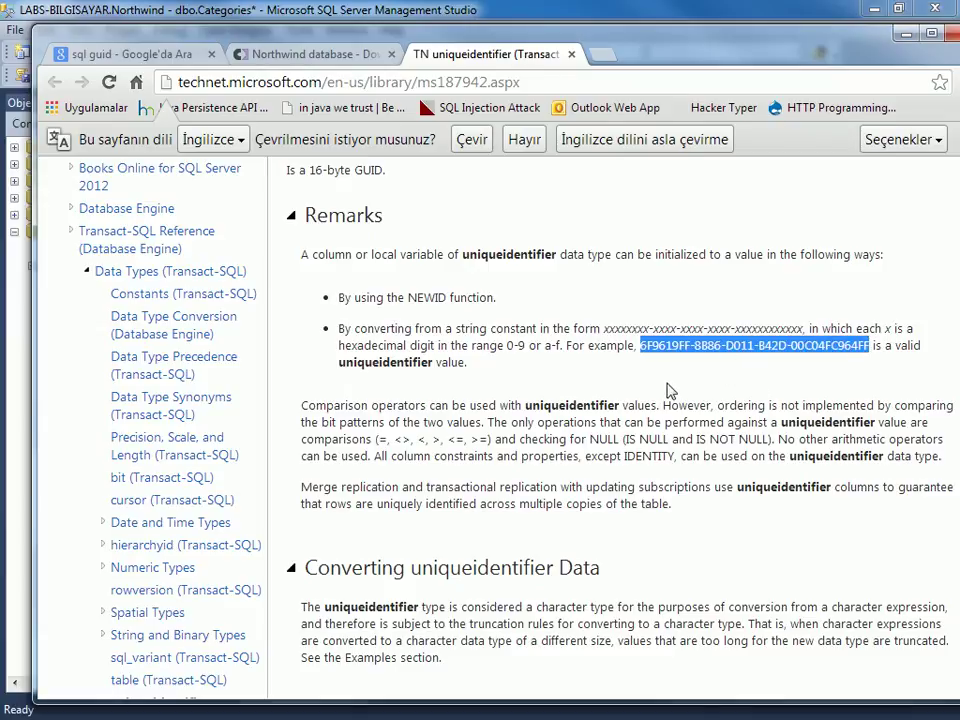
pyautogui.click(643, 375)
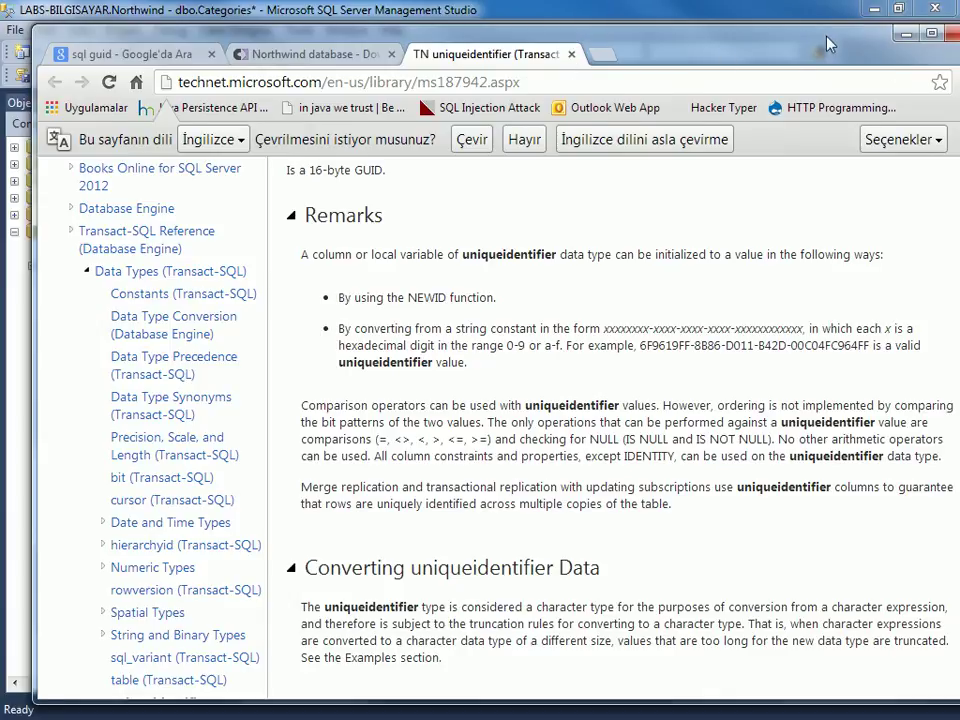
pyautogui.hotkey('alt', 'Tab')
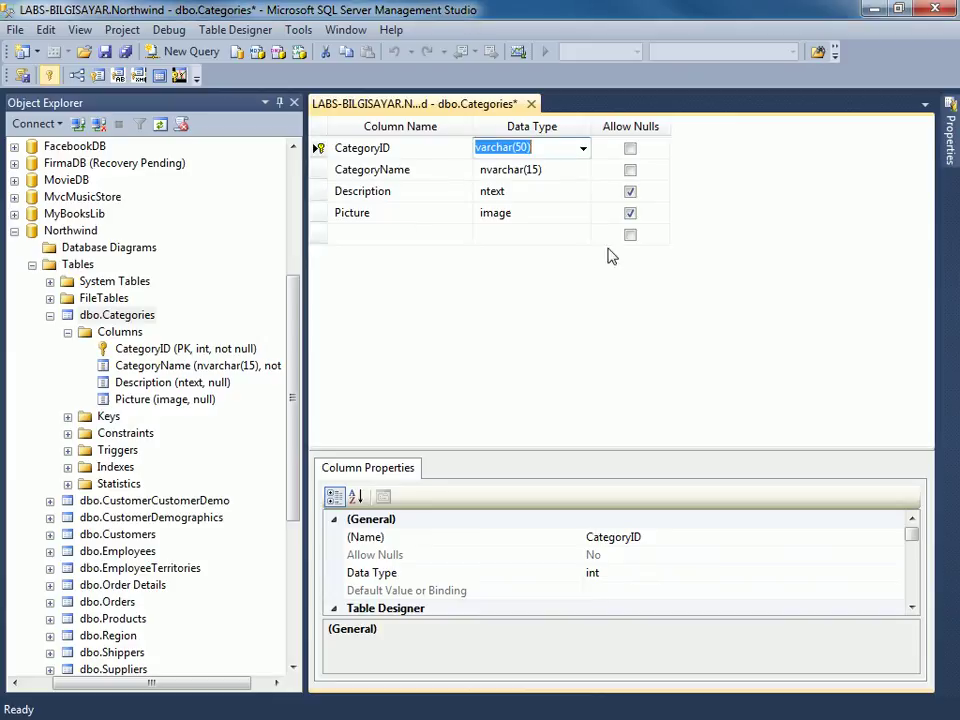
# Review the data types available for CategoryID, going backwards from xml and varchar to nvarchar, ntext and money.
pyautogui.click(583, 148)
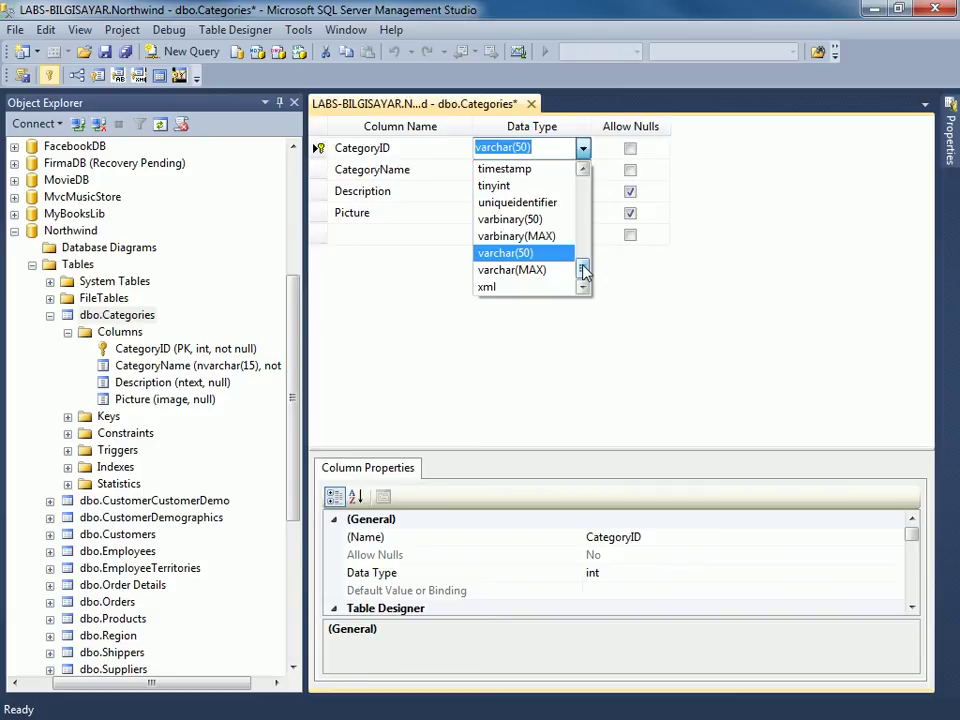
pyautogui.click(583, 171)
pyautogui.click(583, 171)
pyautogui.click(583, 171)
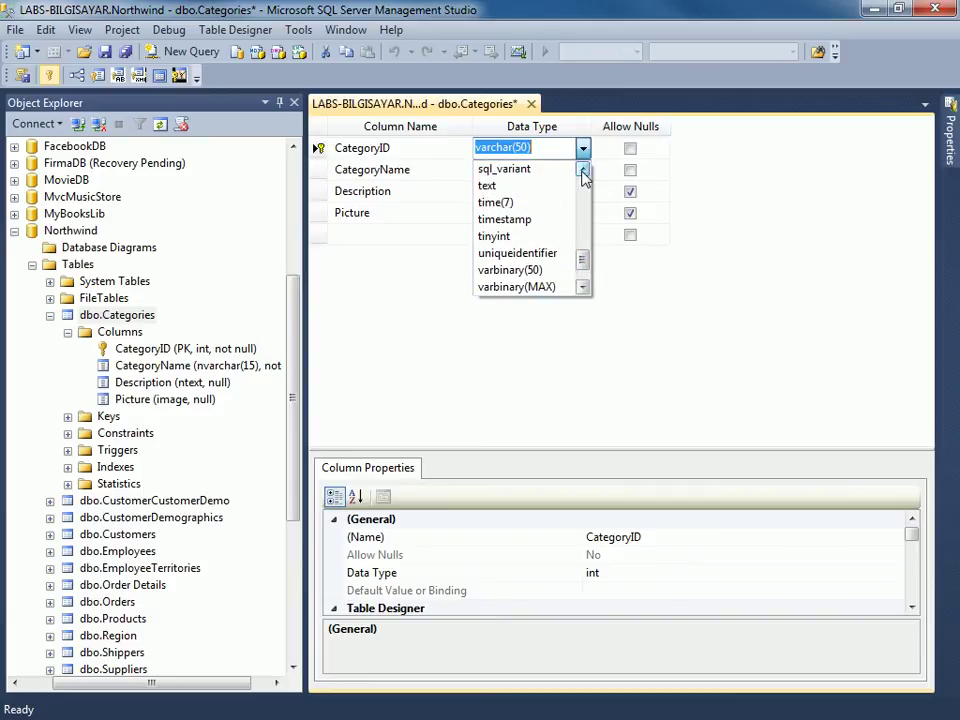
pyautogui.click(583, 171)
pyautogui.click(583, 171)
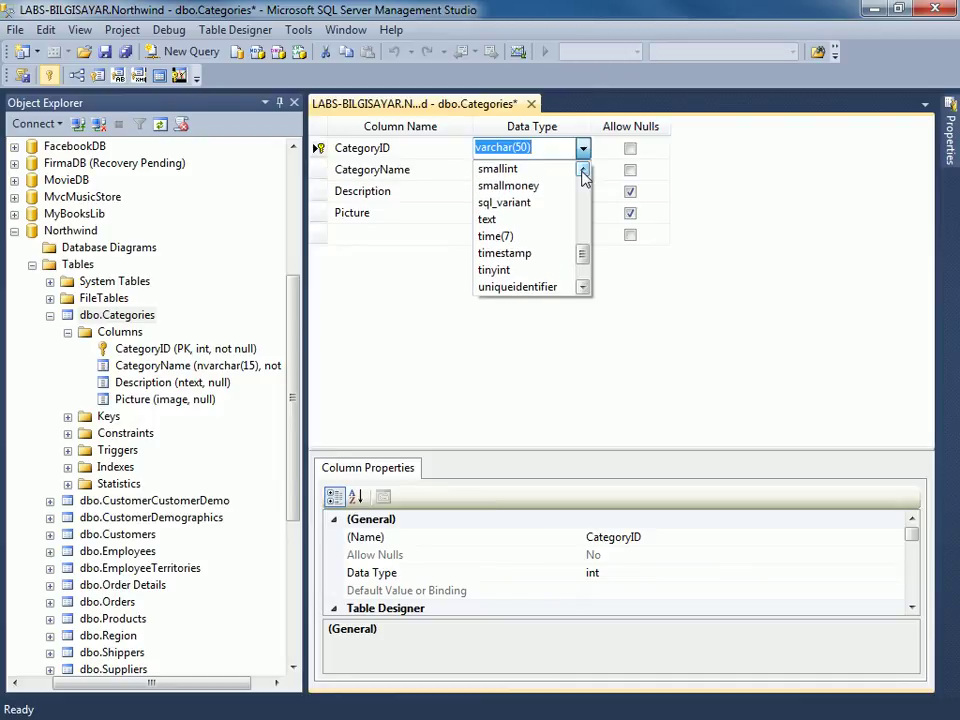
pyautogui.click(583, 171)
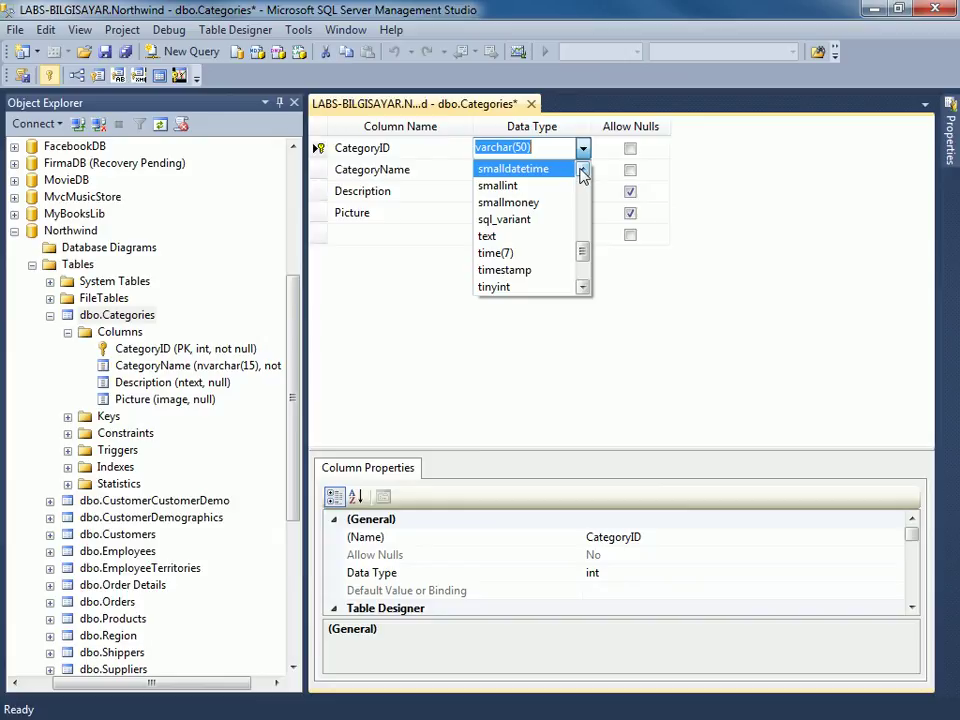
pyautogui.click(582, 172)
pyautogui.click(582, 172)
pyautogui.click(582, 172)
pyautogui.click(582, 172)
pyautogui.click(582, 172)
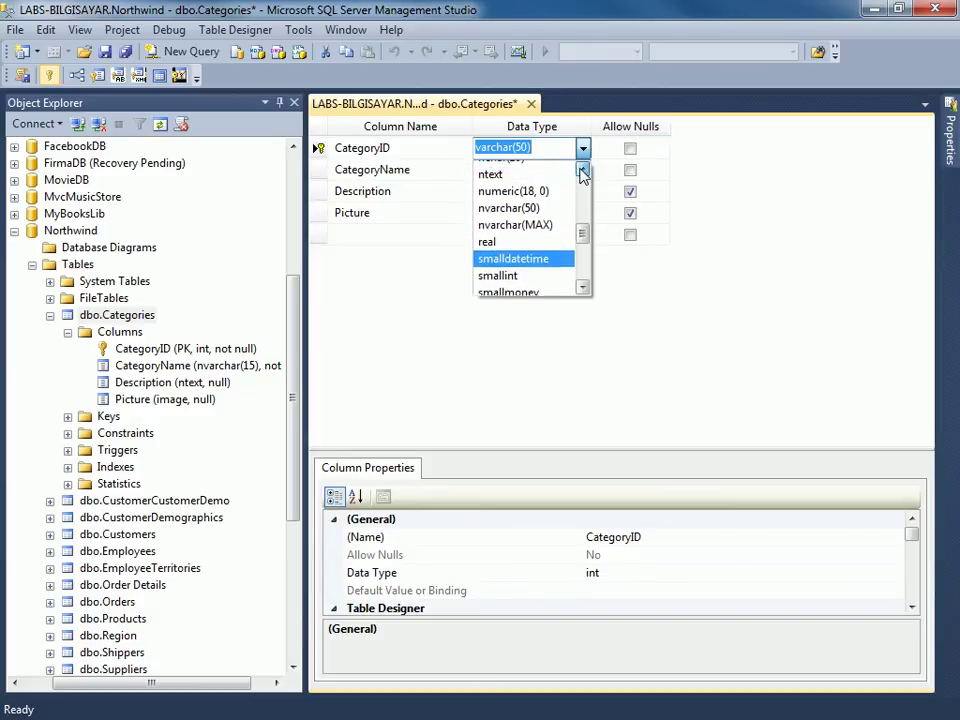
pyautogui.click(582, 172)
pyautogui.click(582, 172)
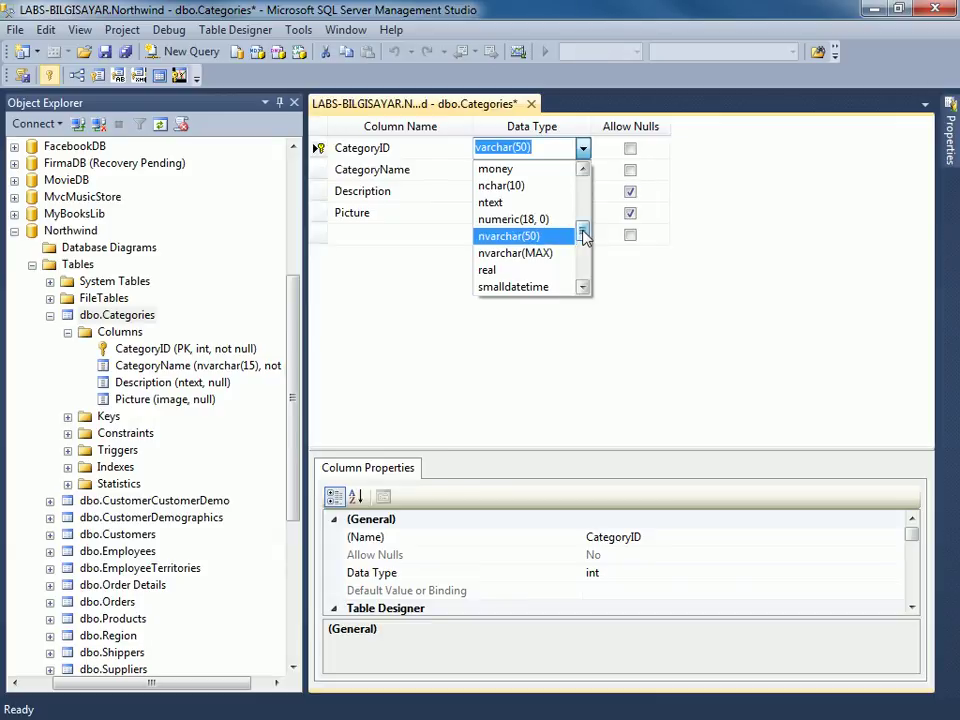
# Continue reviewing CategoryID's available data types from money back through geometry, decimal and the date types to bigint.
pyautogui.moveTo(583, 230); pyautogui.dragTo(583, 225)
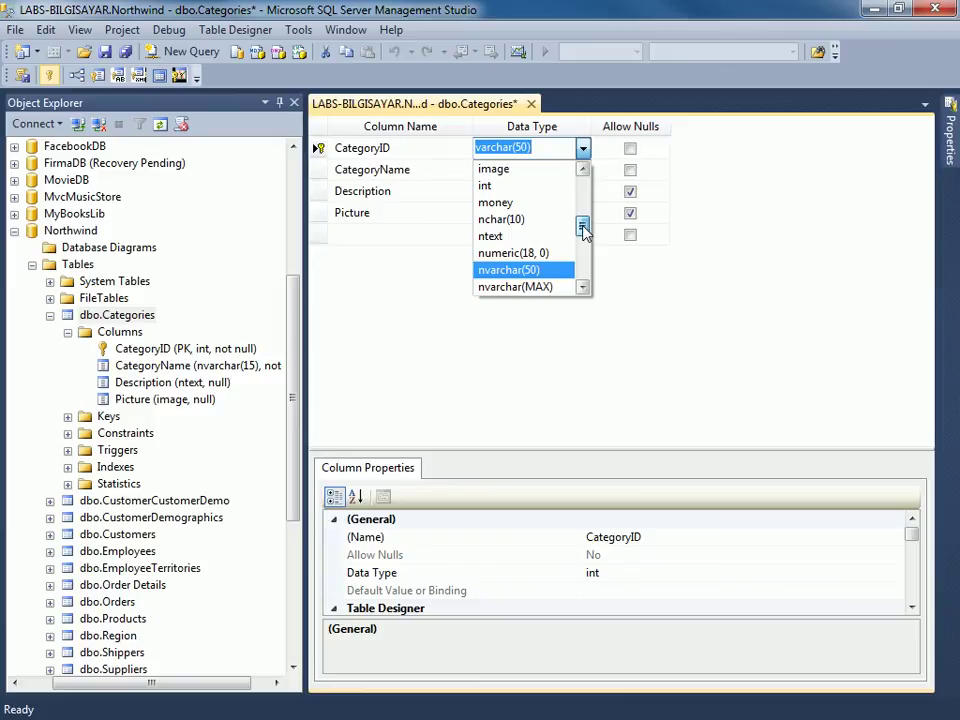
pyautogui.moveTo(584, 230); pyautogui.dragTo(549, 221)
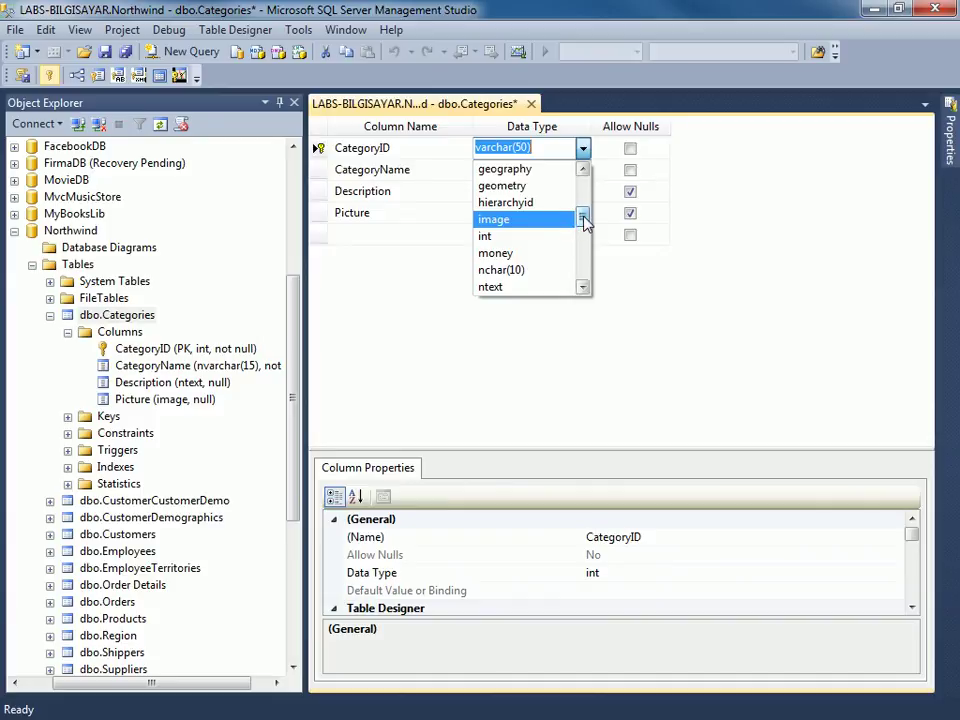
pyautogui.moveTo(586, 219); pyautogui.dragTo(586, 213)
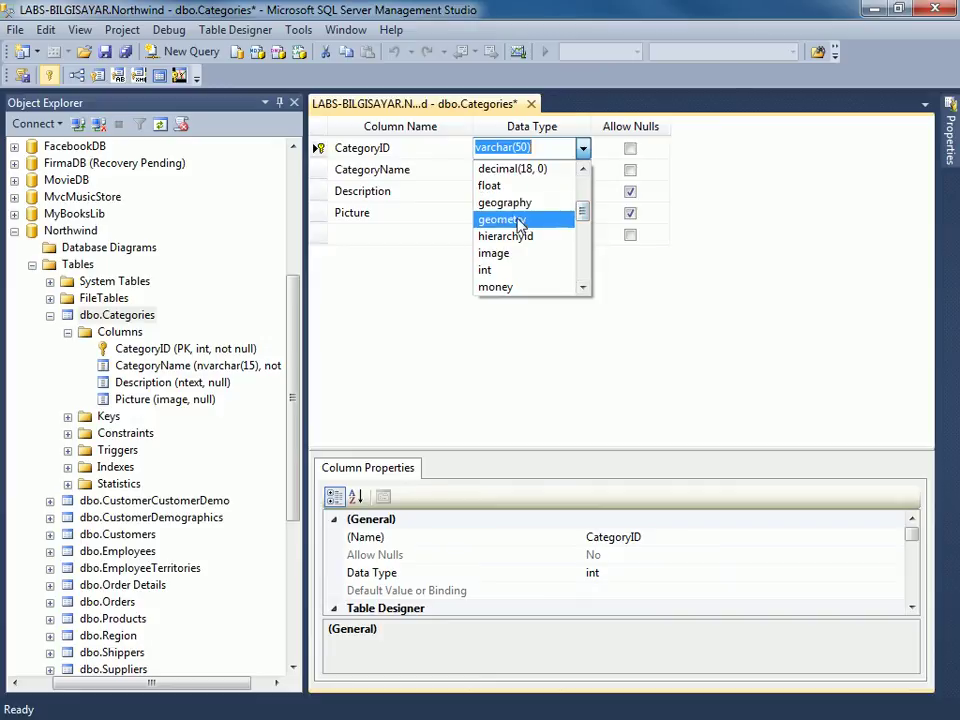
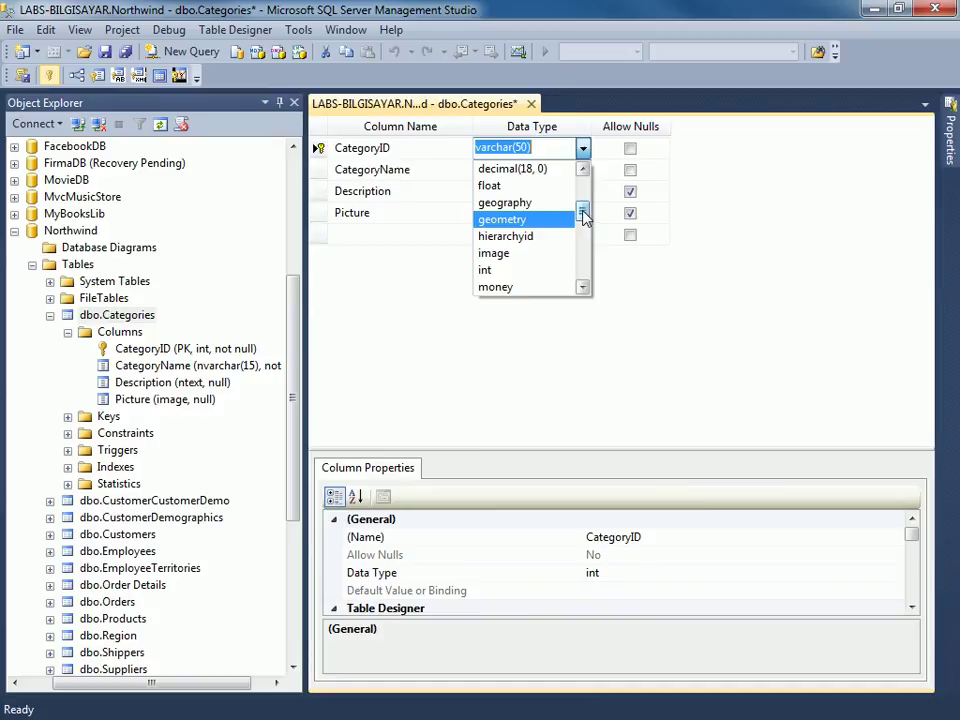
pyautogui.scroll(1, 584, 216)
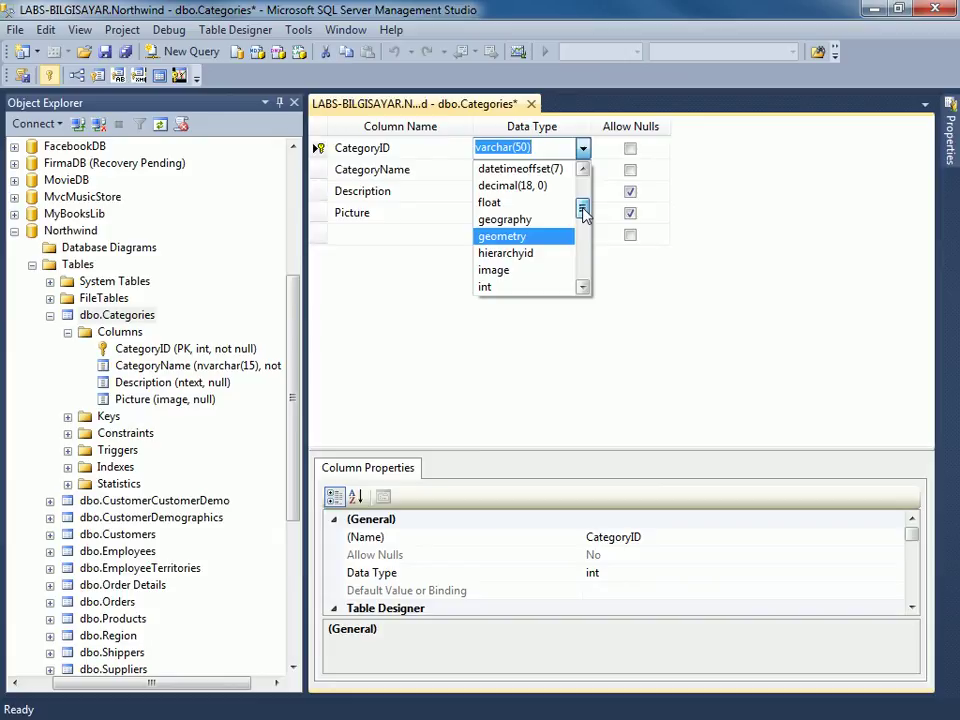
pyautogui.moveTo(584, 215); pyautogui.dragTo(583, 203)
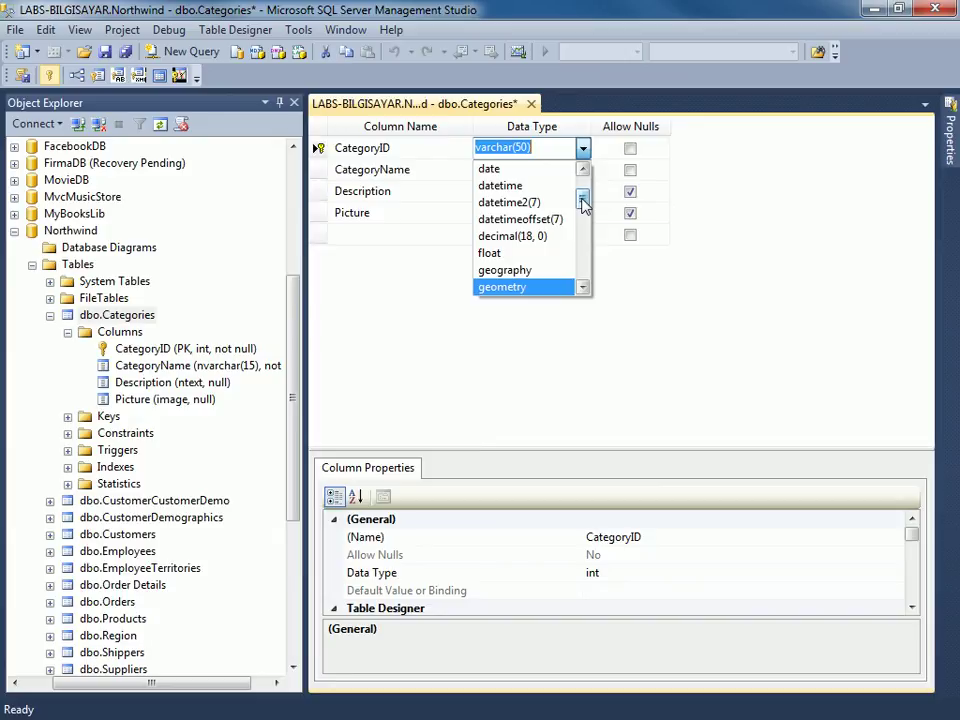
pyautogui.moveTo(583, 203); pyautogui.dragTo(583, 194)
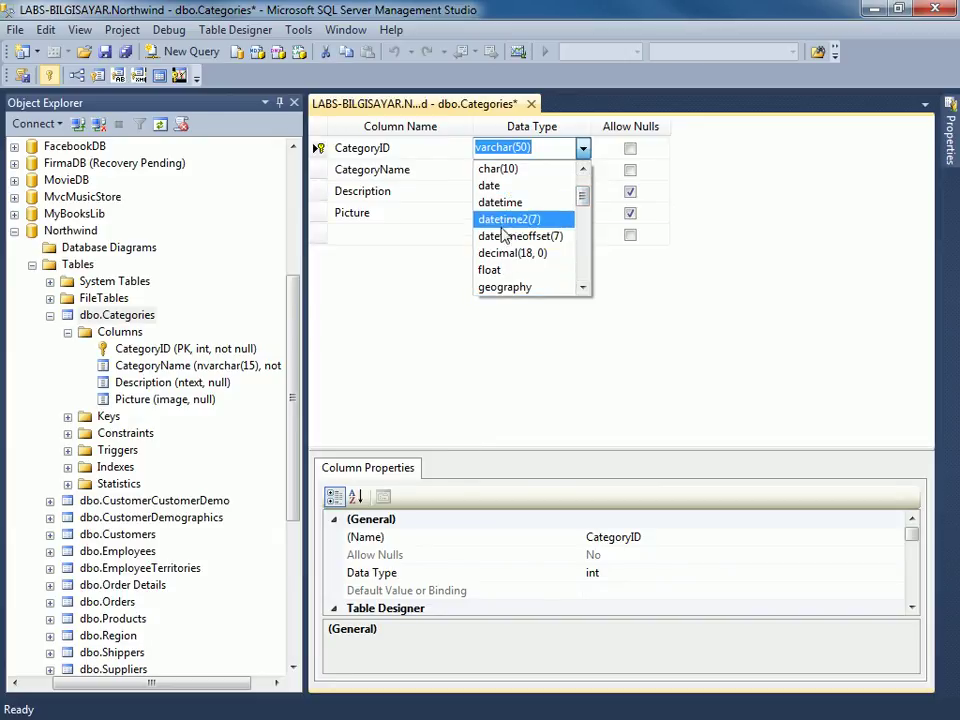
pyautogui.moveTo(583, 195); pyautogui.dragTo(586, 192)
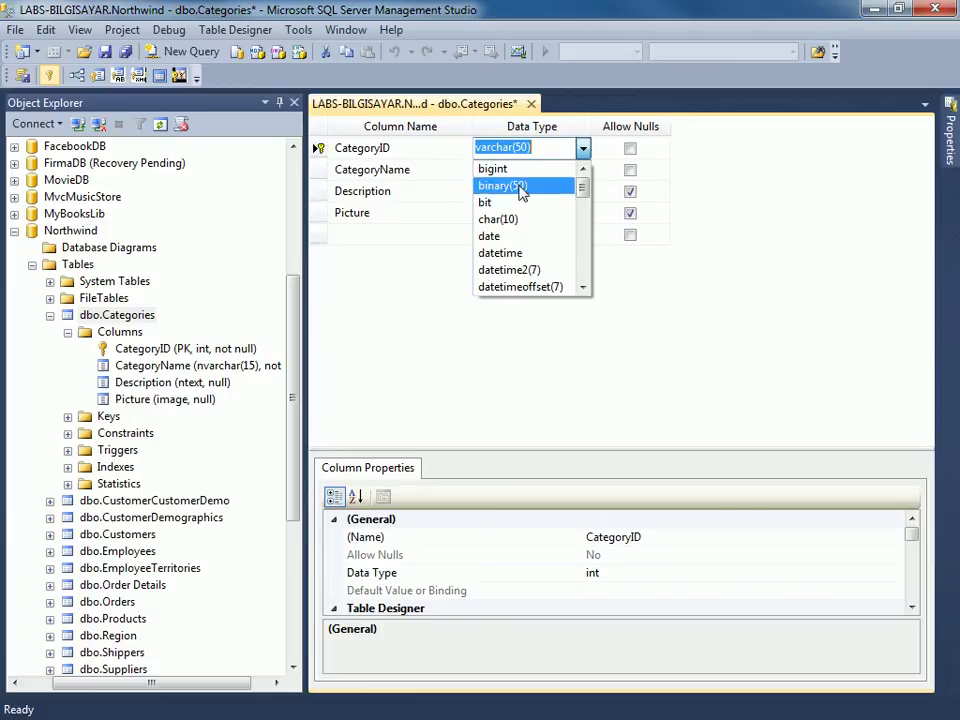
pyautogui.scroll(-1, 541, 254)
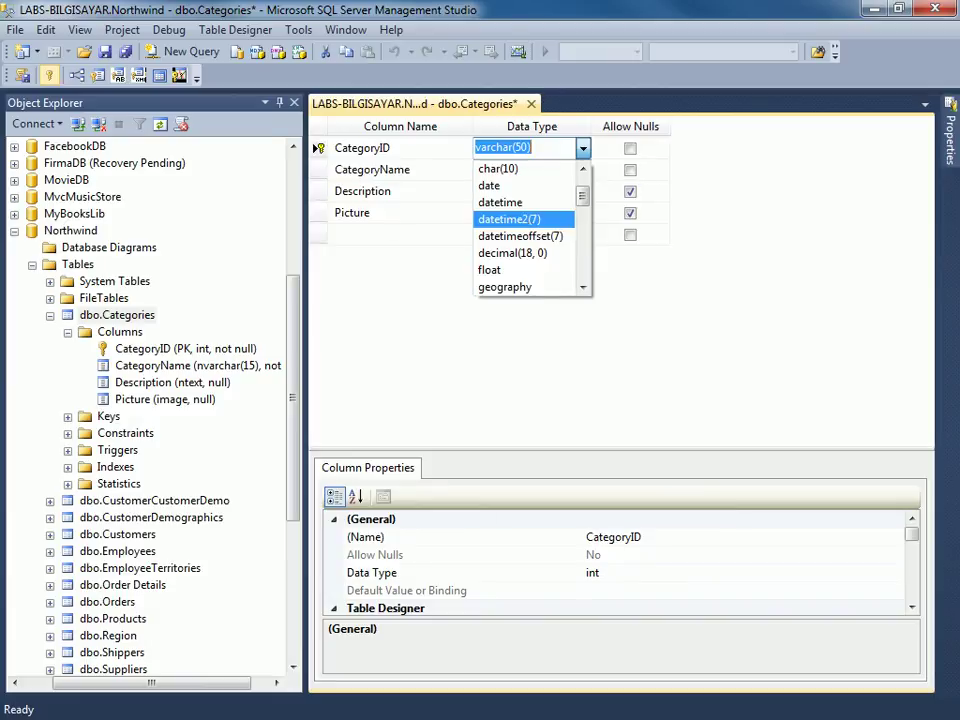
pyautogui.press('Escape')
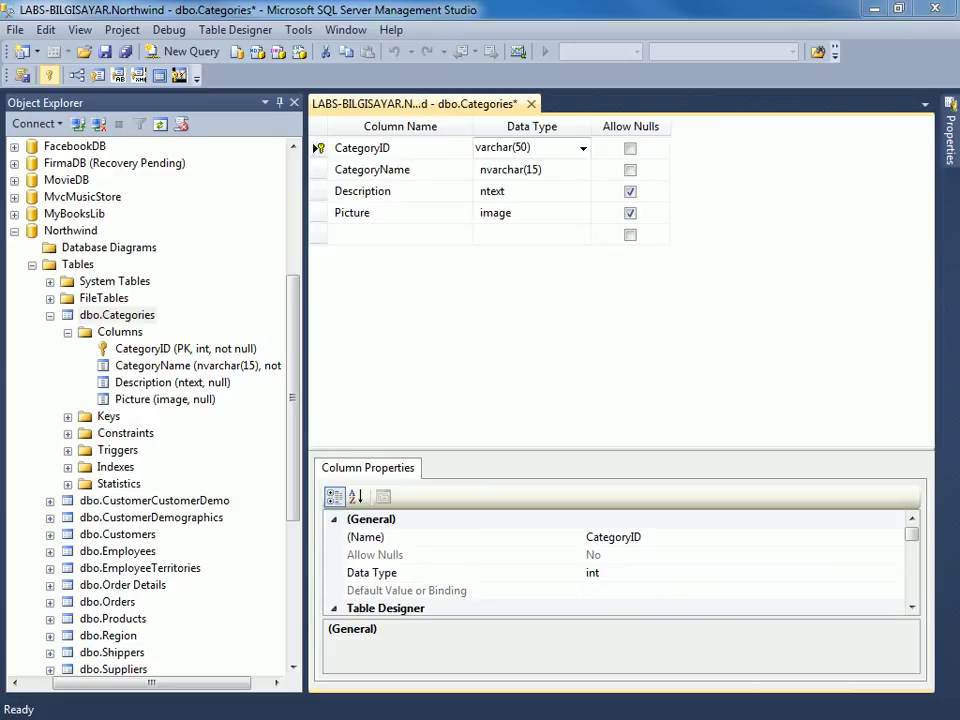
# Bring the beginning of CategoryID's data type choices back into view, from bigint to datetimeoffset(7).
pyautogui.hotkey('alt', 'Tab')
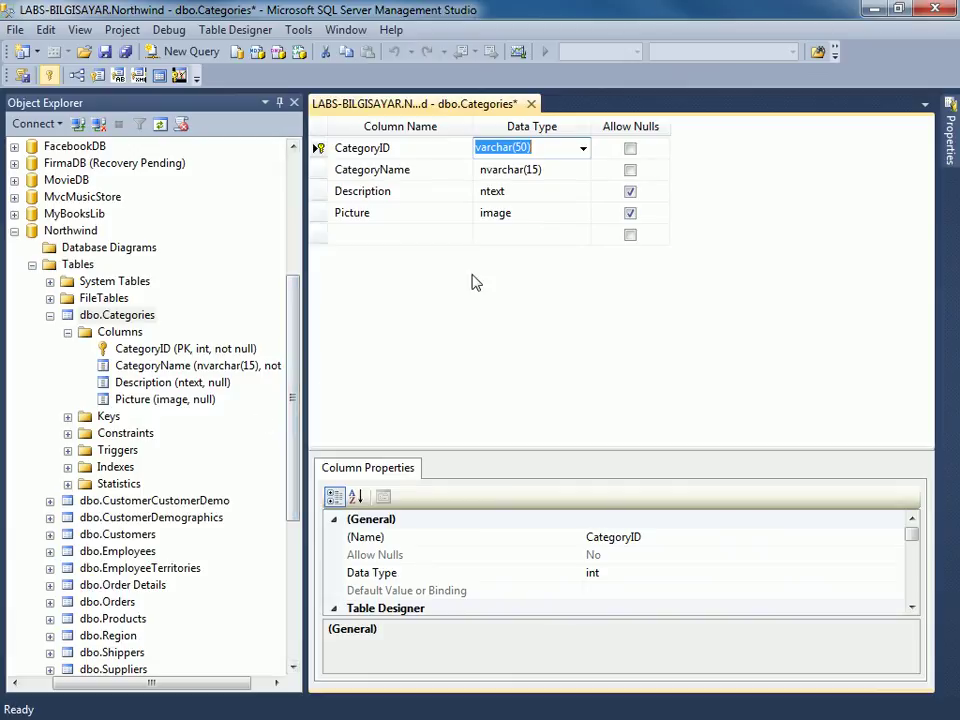
pyautogui.click(583, 148)
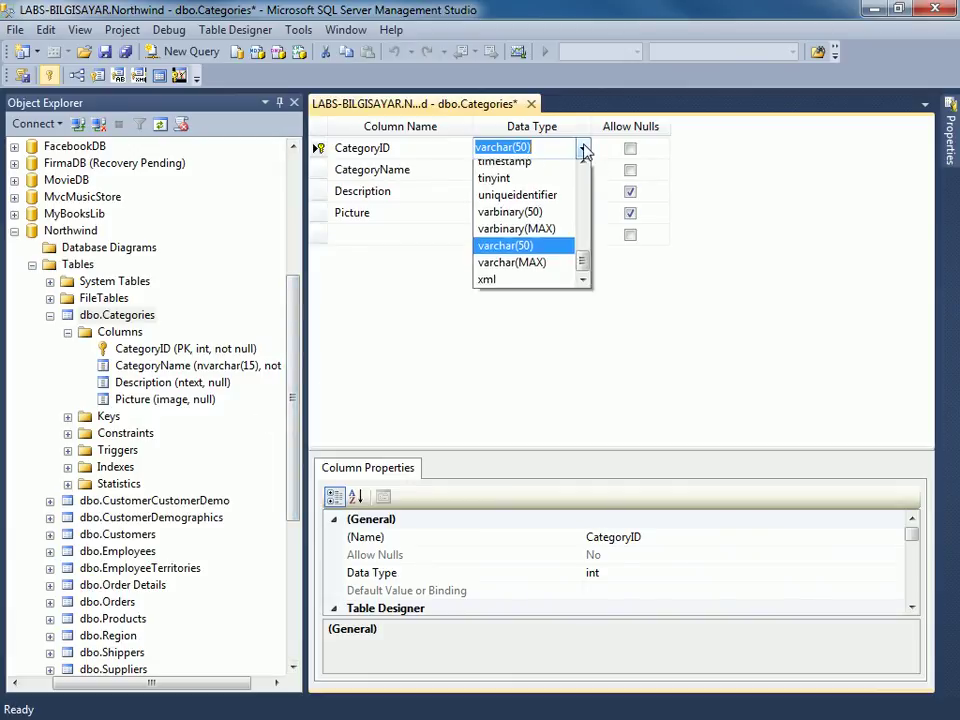
pyautogui.moveTo(584, 272); pyautogui.dragTo(583, 190)
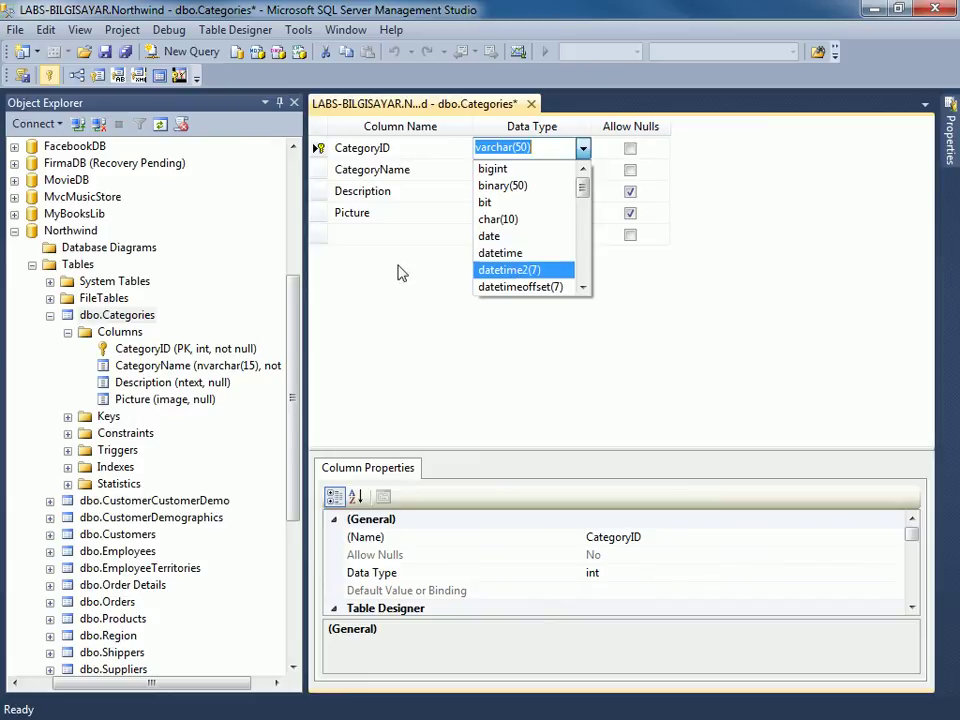
# Decline the CategoryID data type change that would also modify the related Products table.
pyautogui.press('Escape')
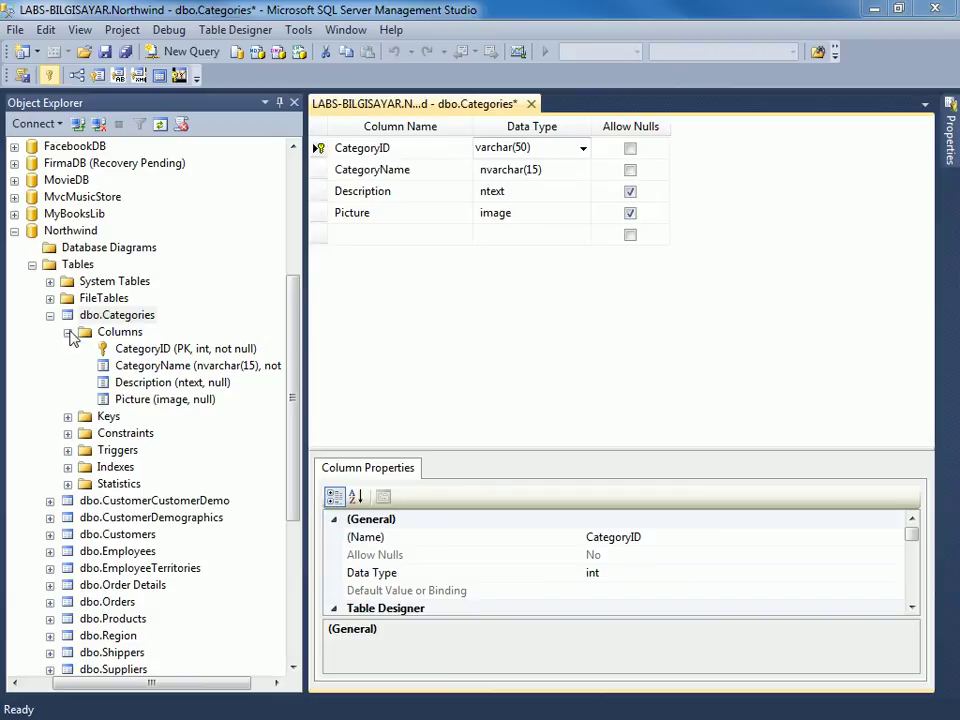
pyautogui.click(476, 309)
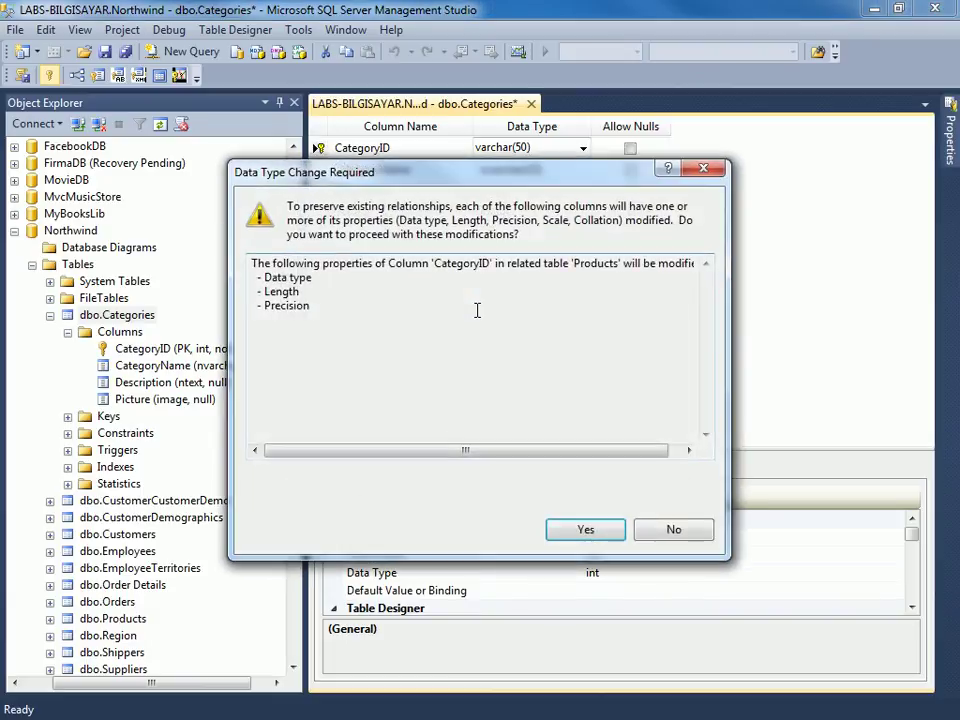
pyautogui.click(665, 530)
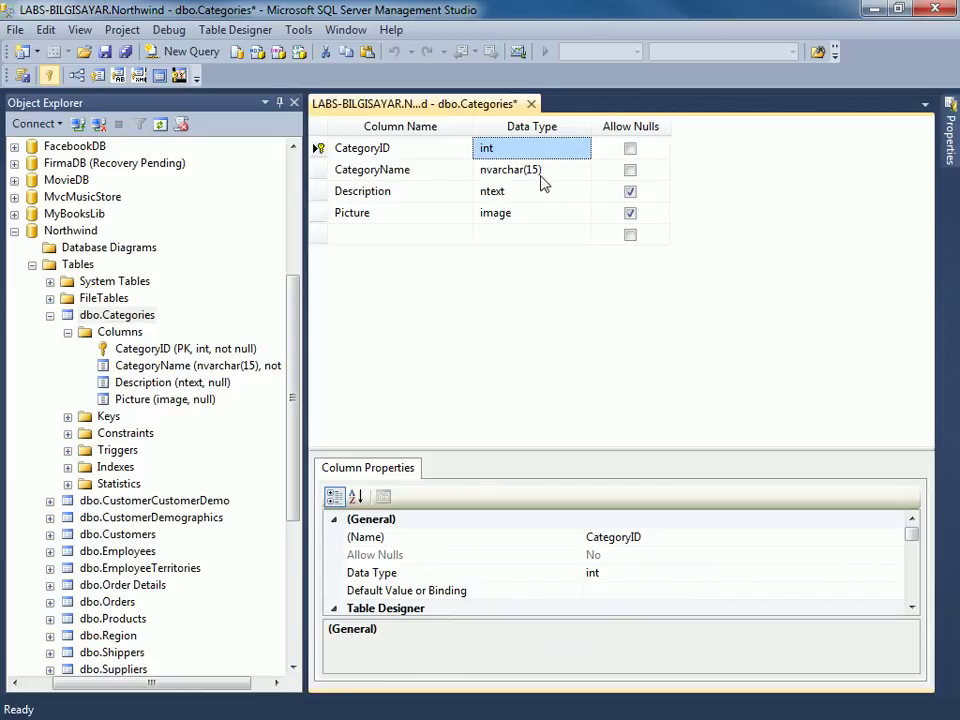
# Go through the data types of the CategoryName, CategoryID, Description and Picture columns in the table design.
pyautogui.press('Down')
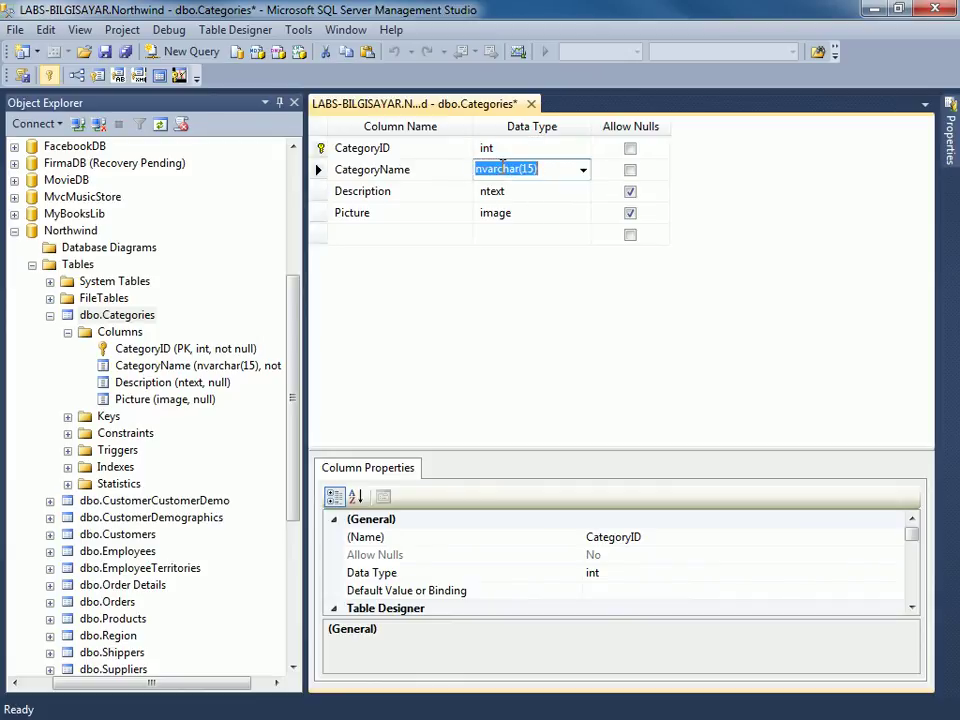
pyautogui.click(538, 150)
pyautogui.click(522, 190)
pyautogui.click(521, 213)
pyautogui.moveTo(293, 321)
pyautogui.mouseDown()
pyautogui.moveTo(293, 259)
pyautogui.moveTo(293, 300)
pyautogui.mouseUp()
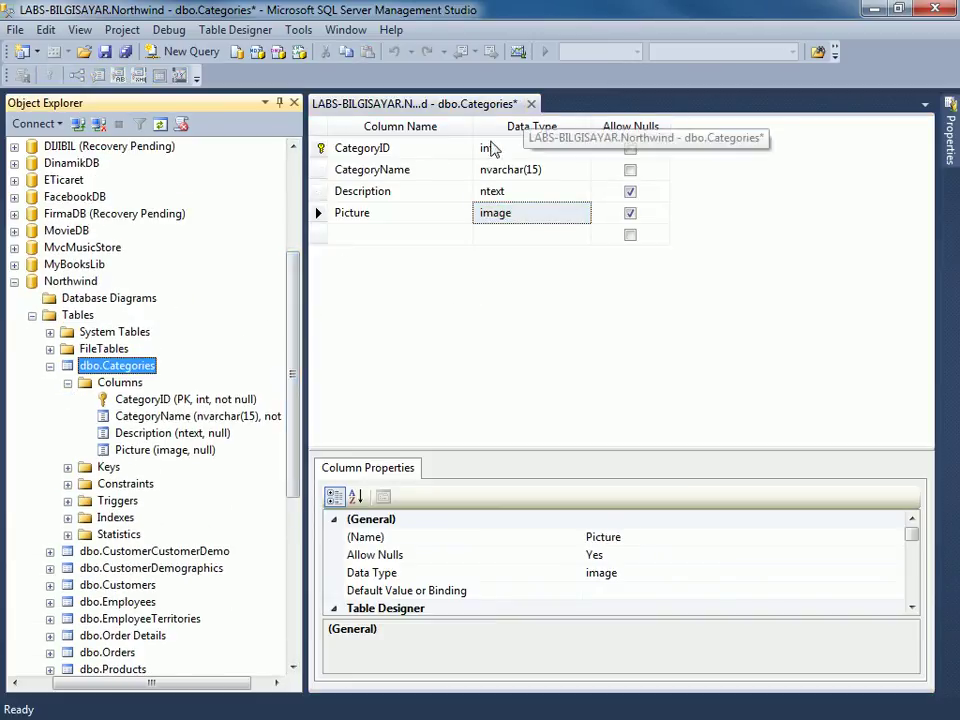